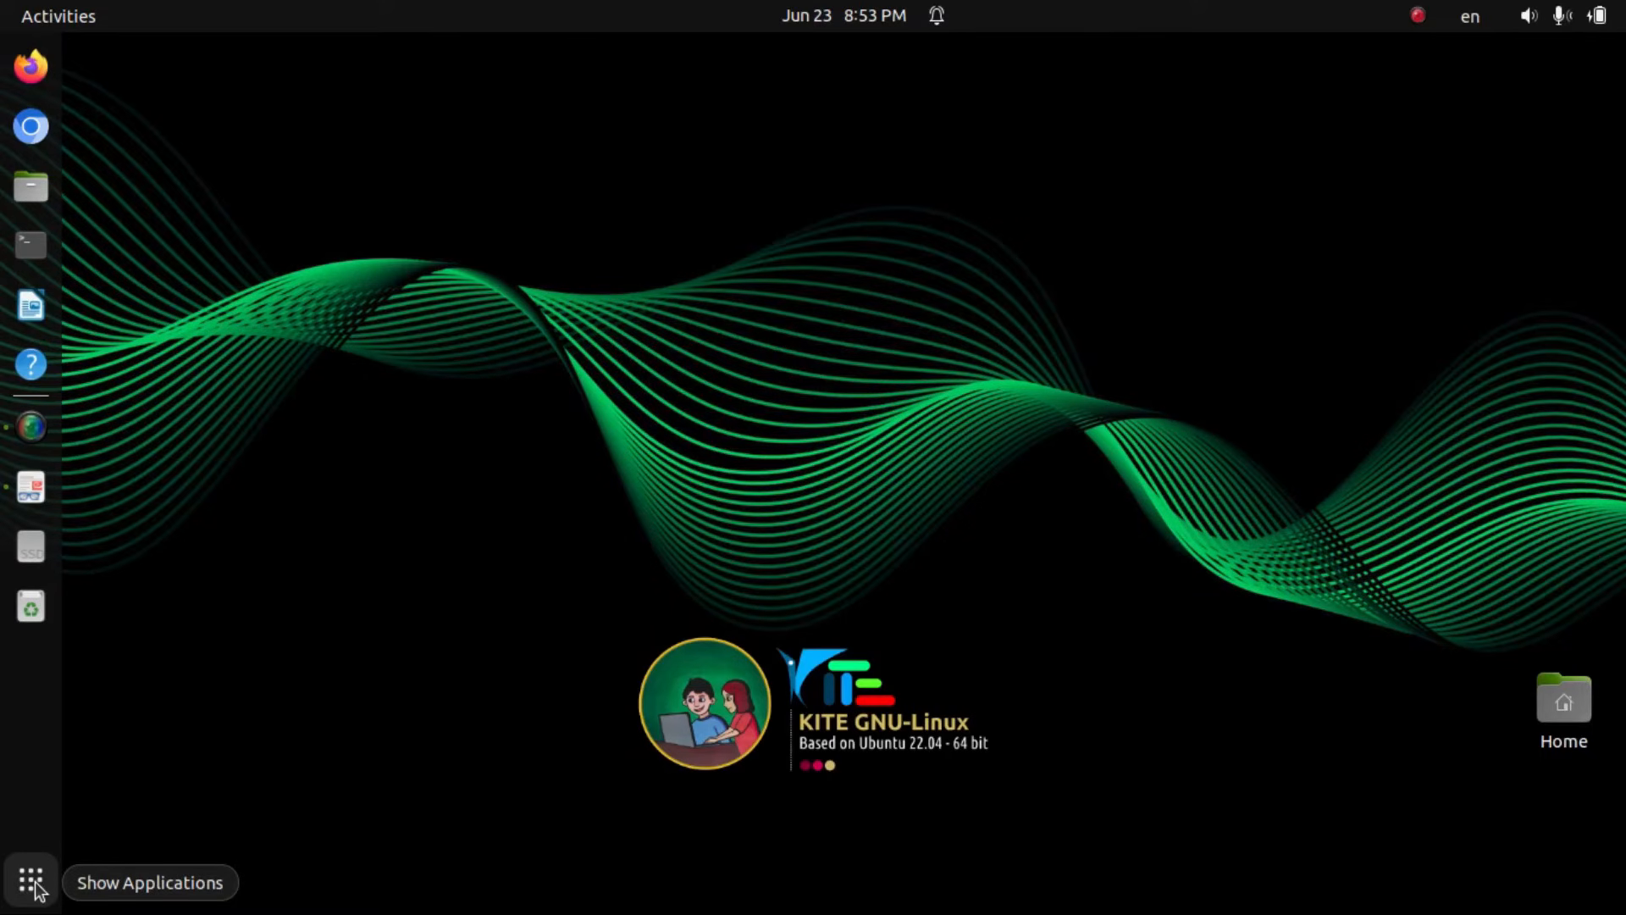
Step: Search the installed applications for "cal" and open LibreOffice Calc with a blank spreadsheet
left_click(32, 883)
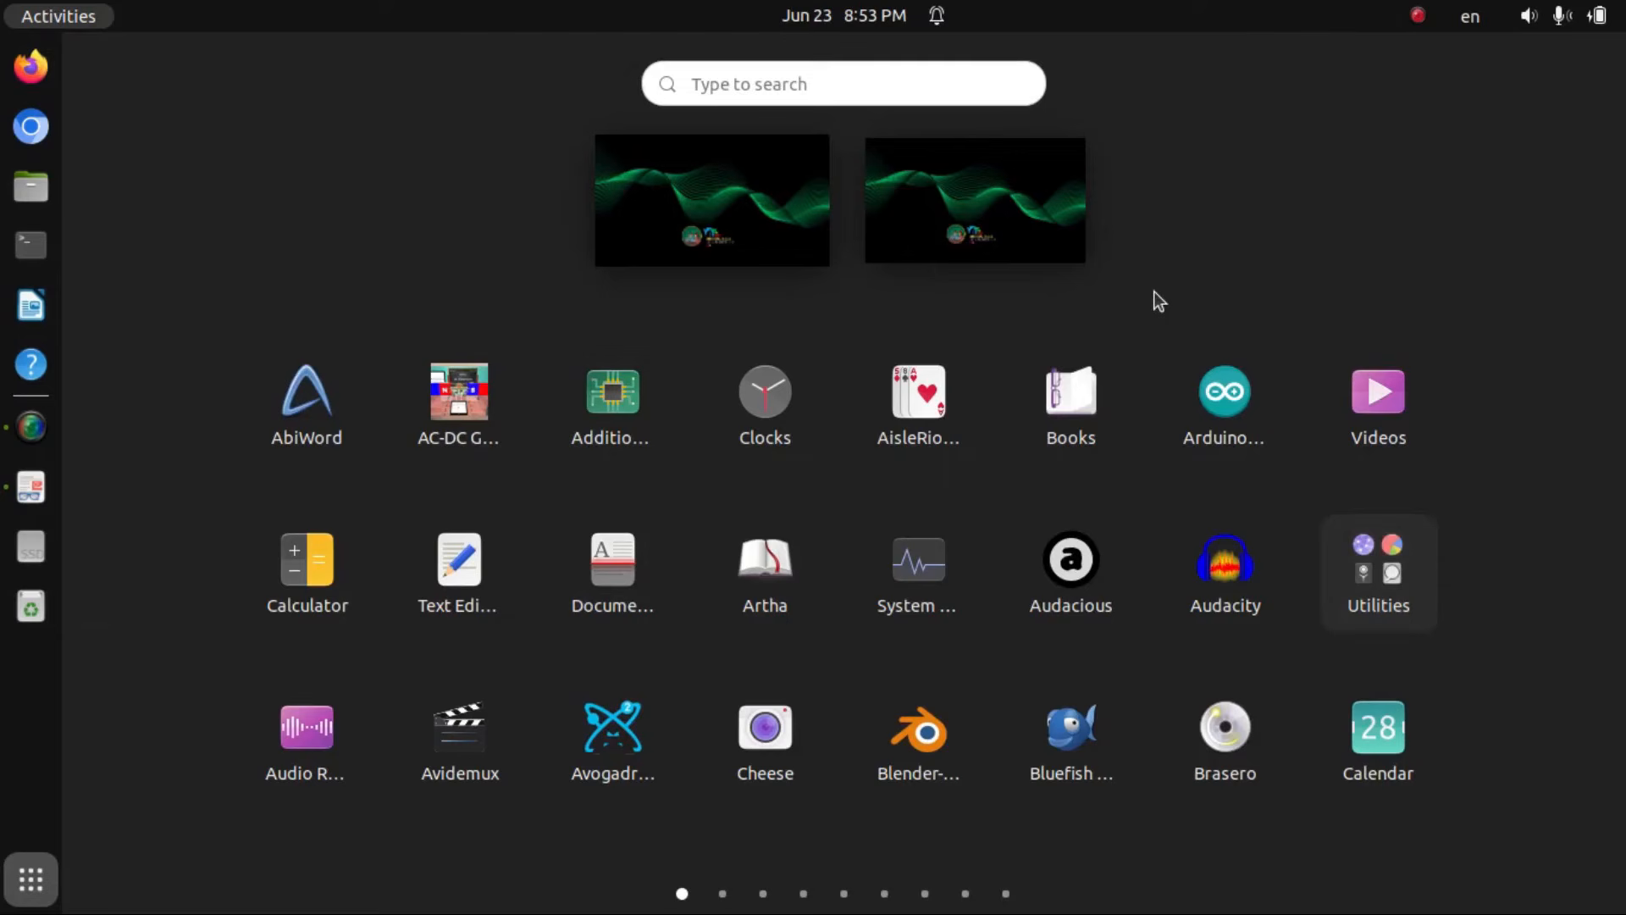
left_click(782, 88)
type("cal")
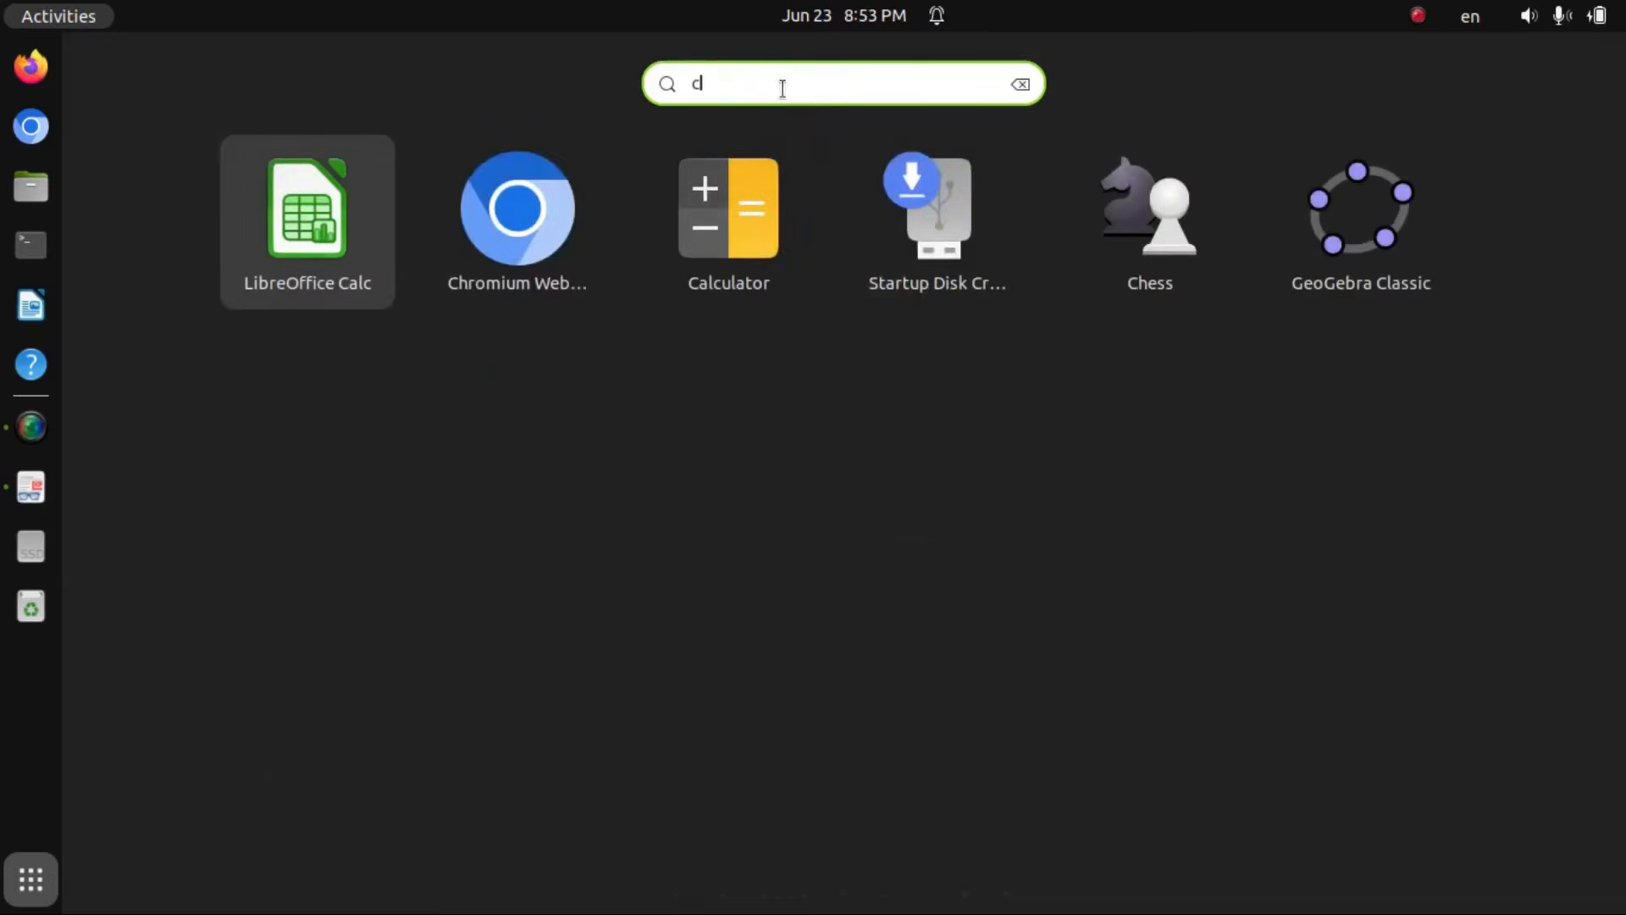
type("l")
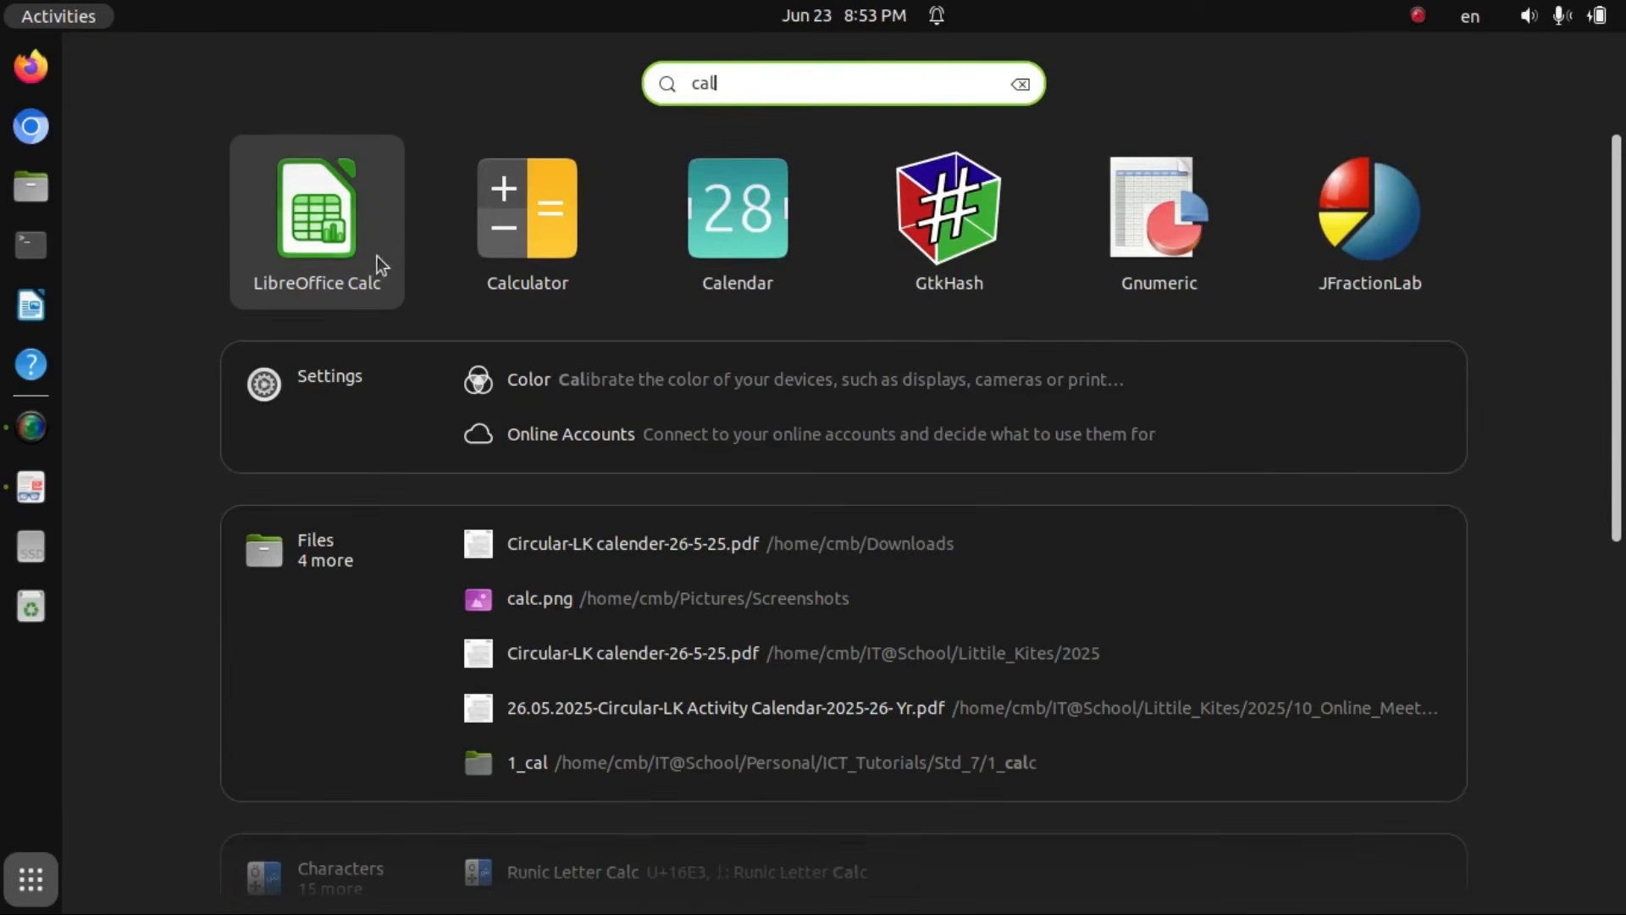
left_click(334, 230)
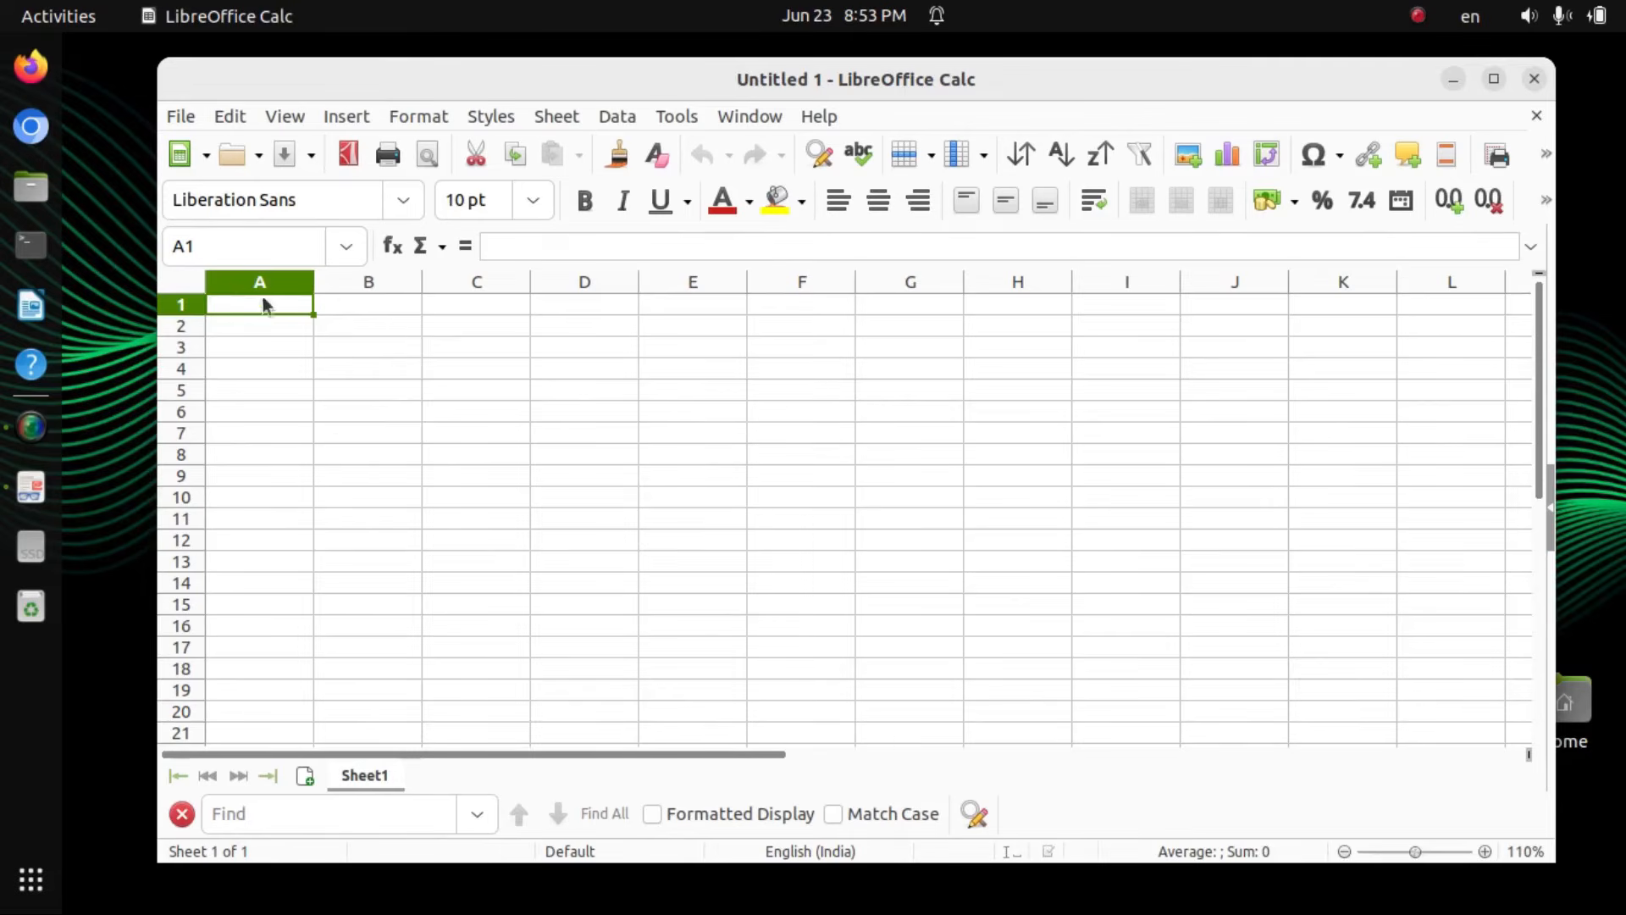
Step: Examine the blank sheet's rows, columns and cells by selecting A4:J4, E1:E18 and several single cells
left_click(183, 368)
left_click(225, 369)
left_click_drag(247, 371, 1222, 366)
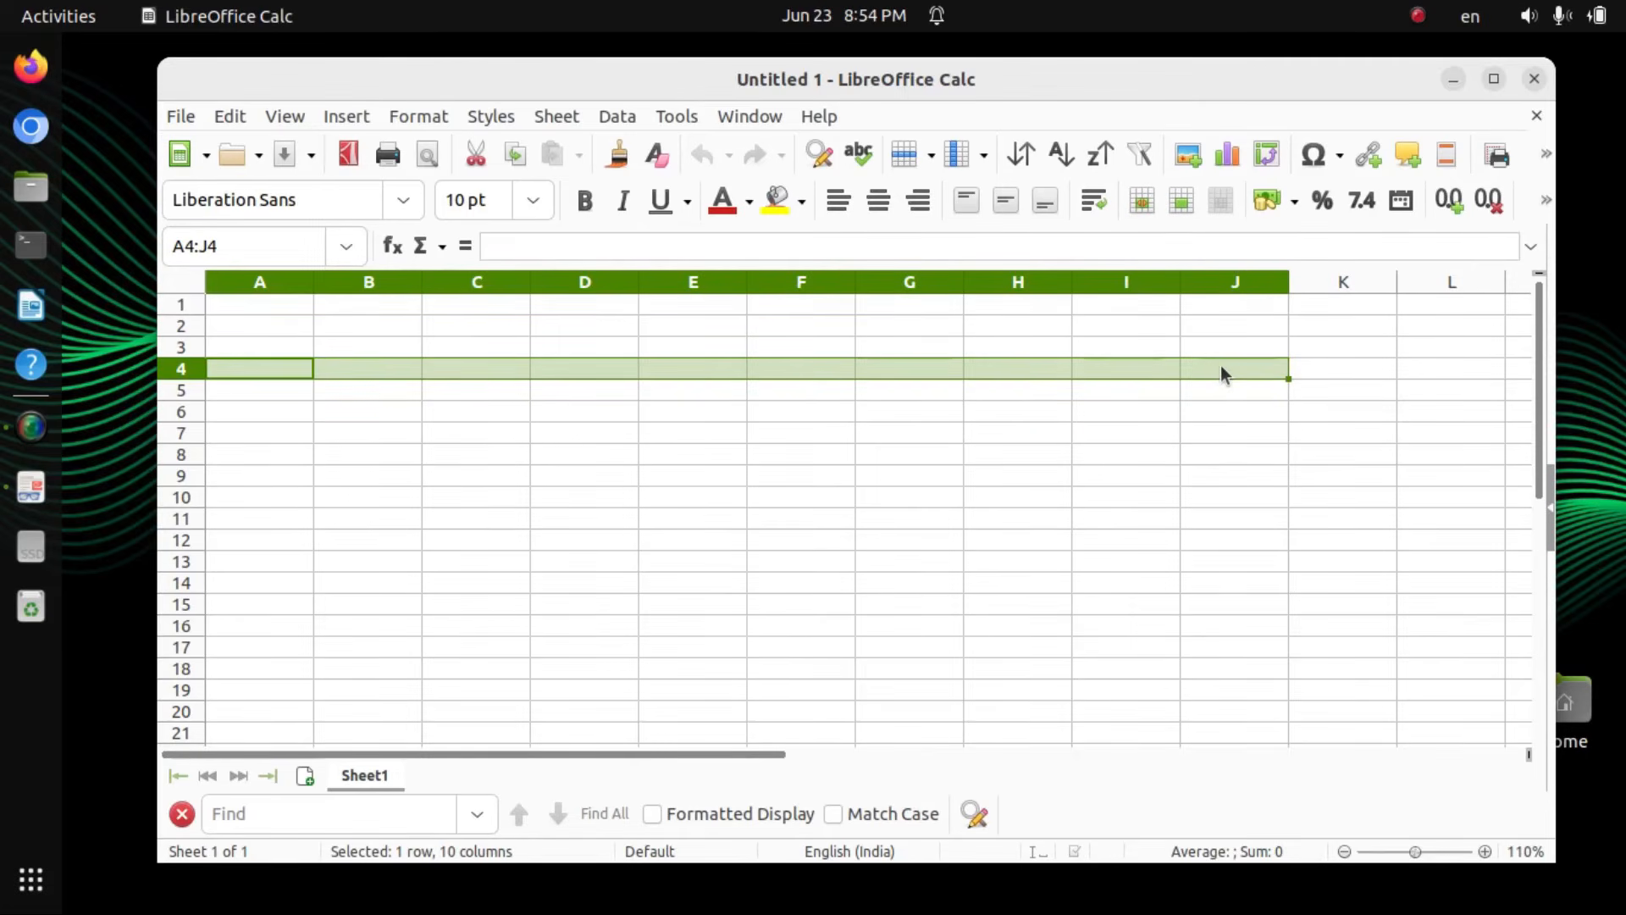
left_click_drag(695, 304, 694, 676)
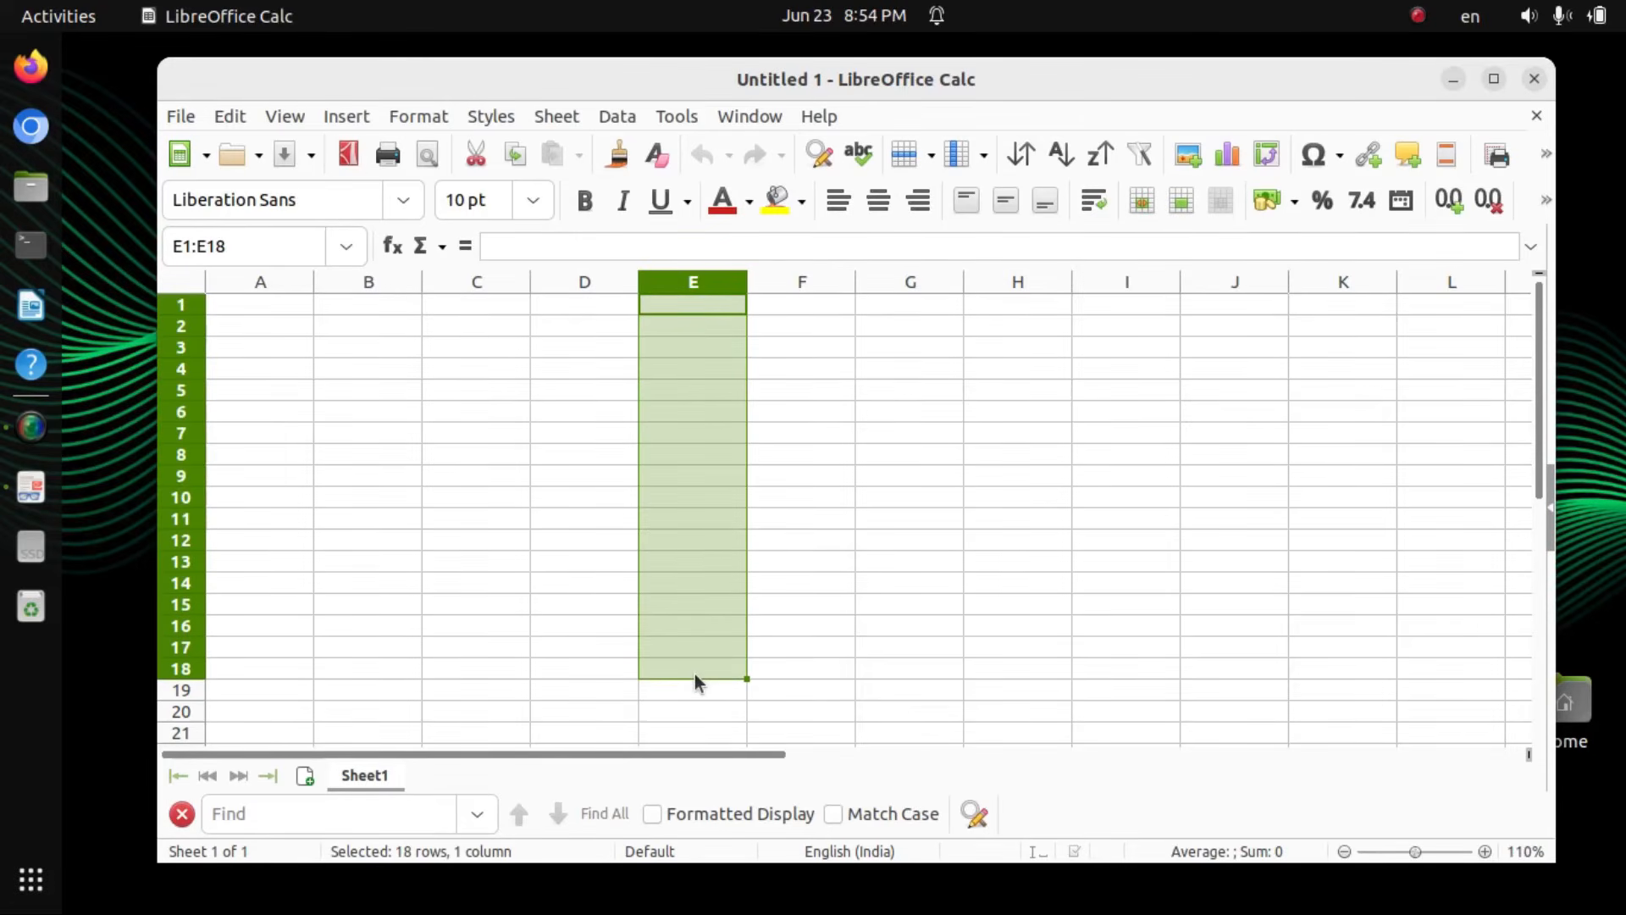
left_click(532, 510)
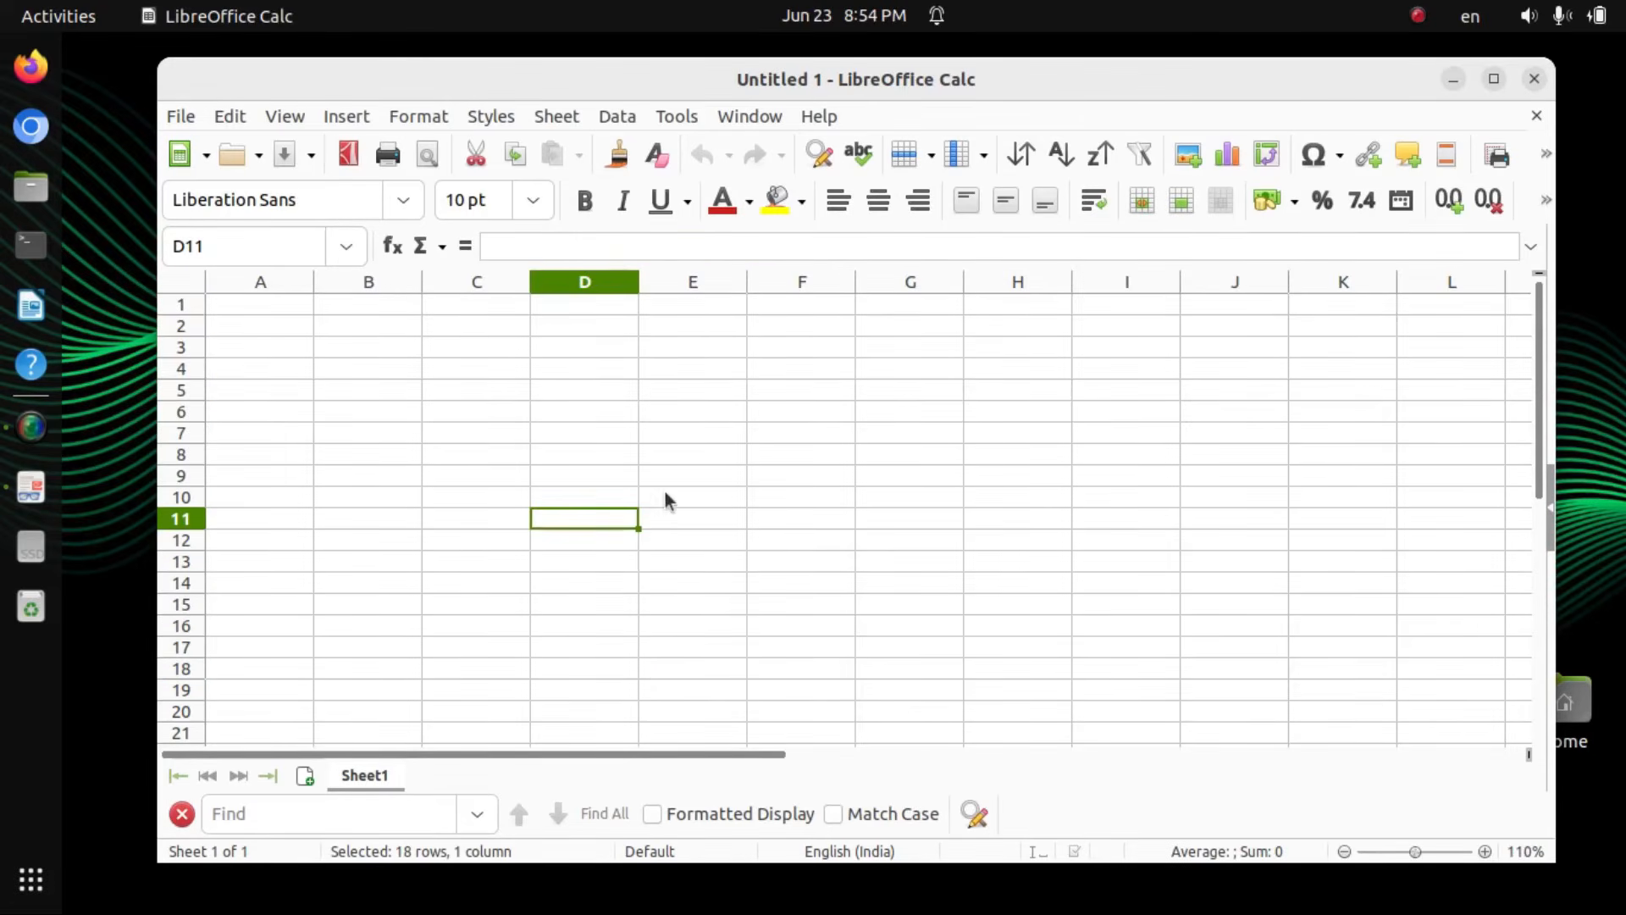
left_click(394, 328)
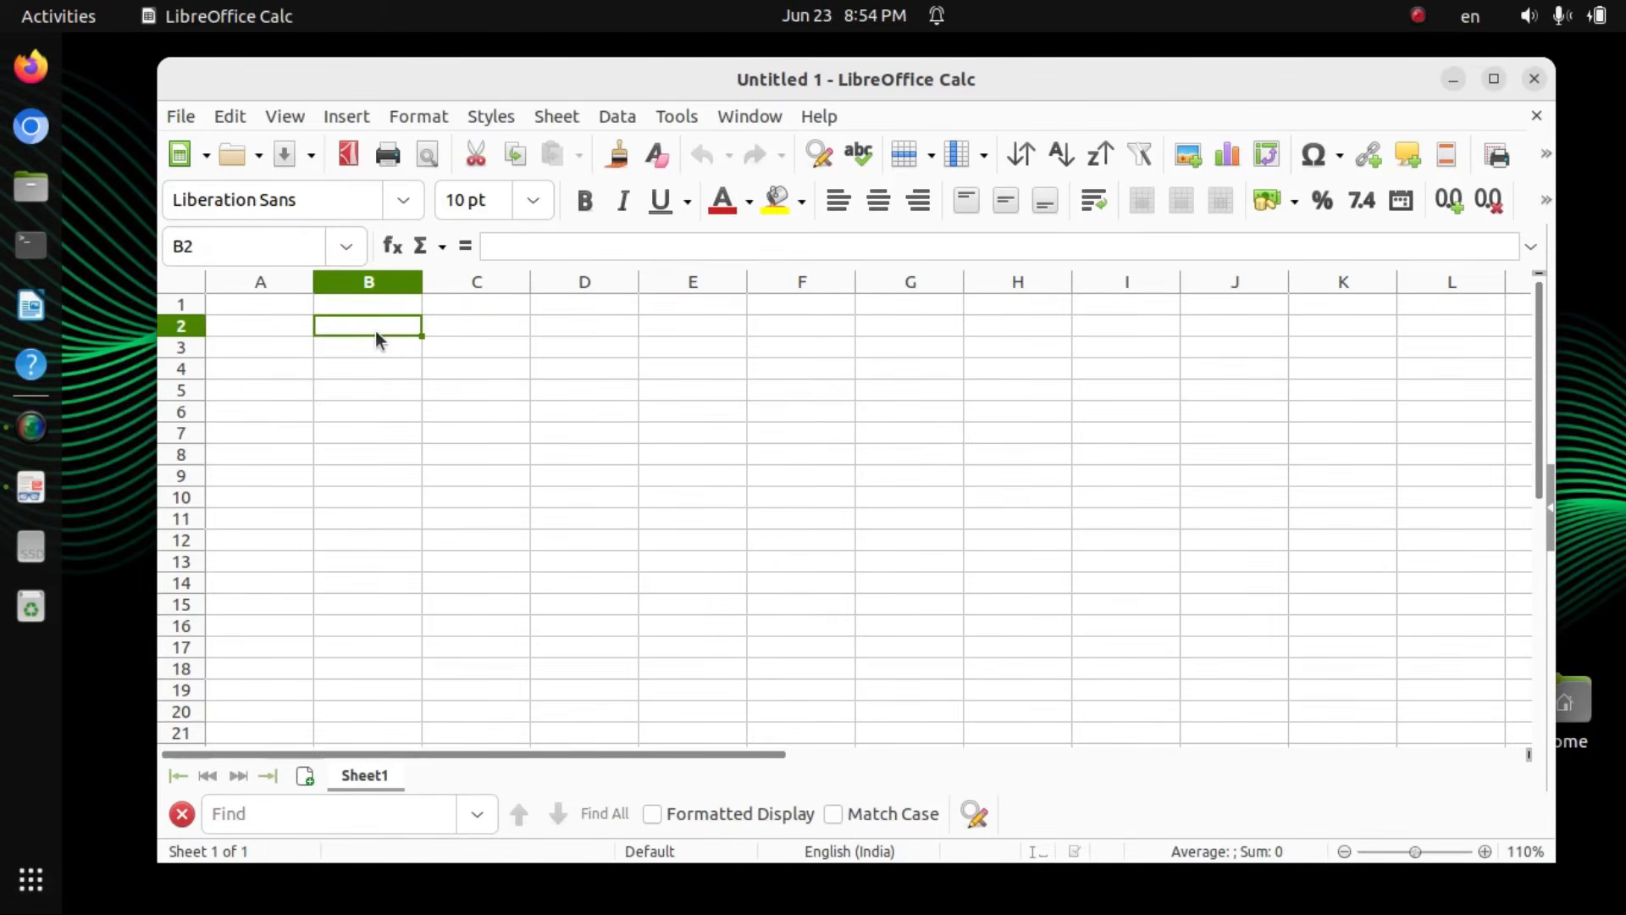
left_click(266, 305)
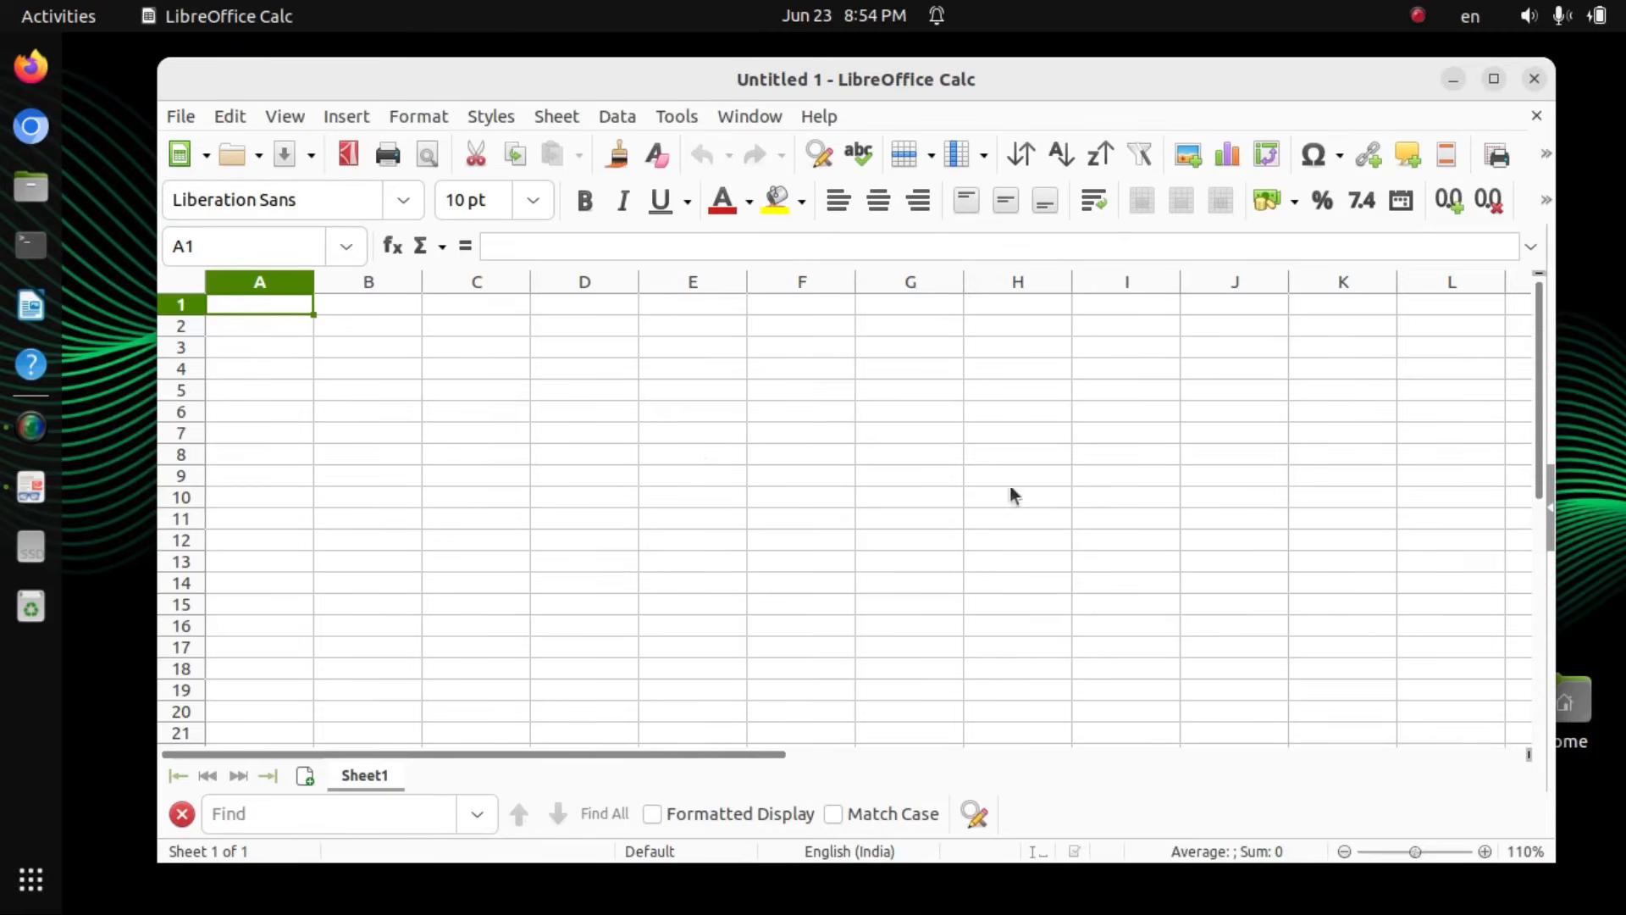
left_click(1091, 541)
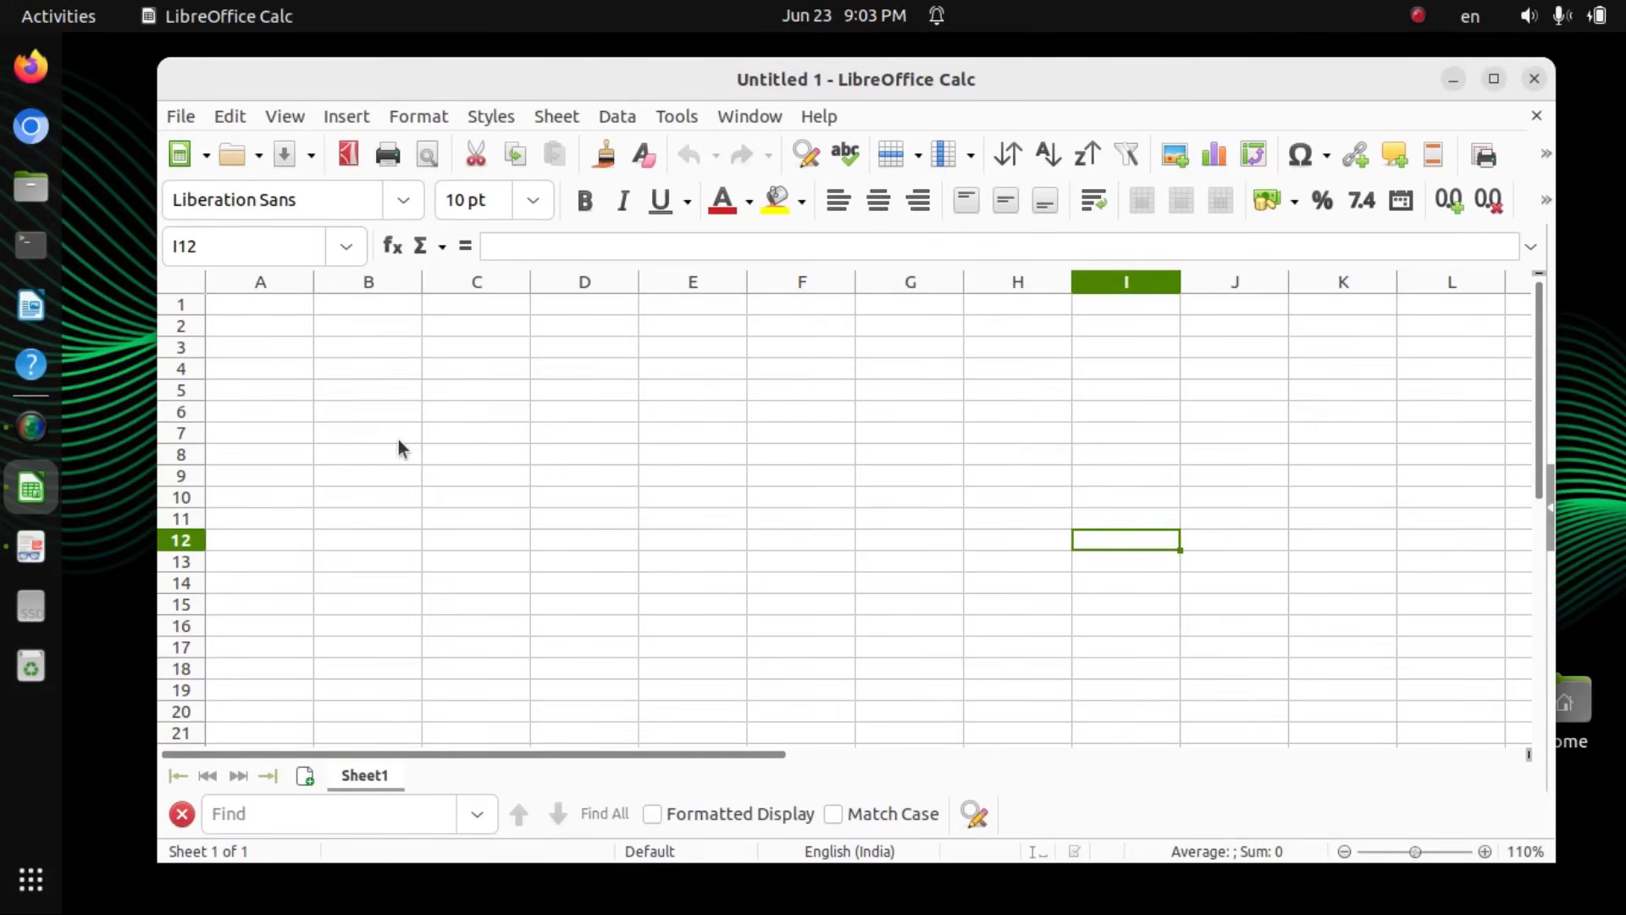
Step: Enter the column heading District in cell A1
left_click(277, 302)
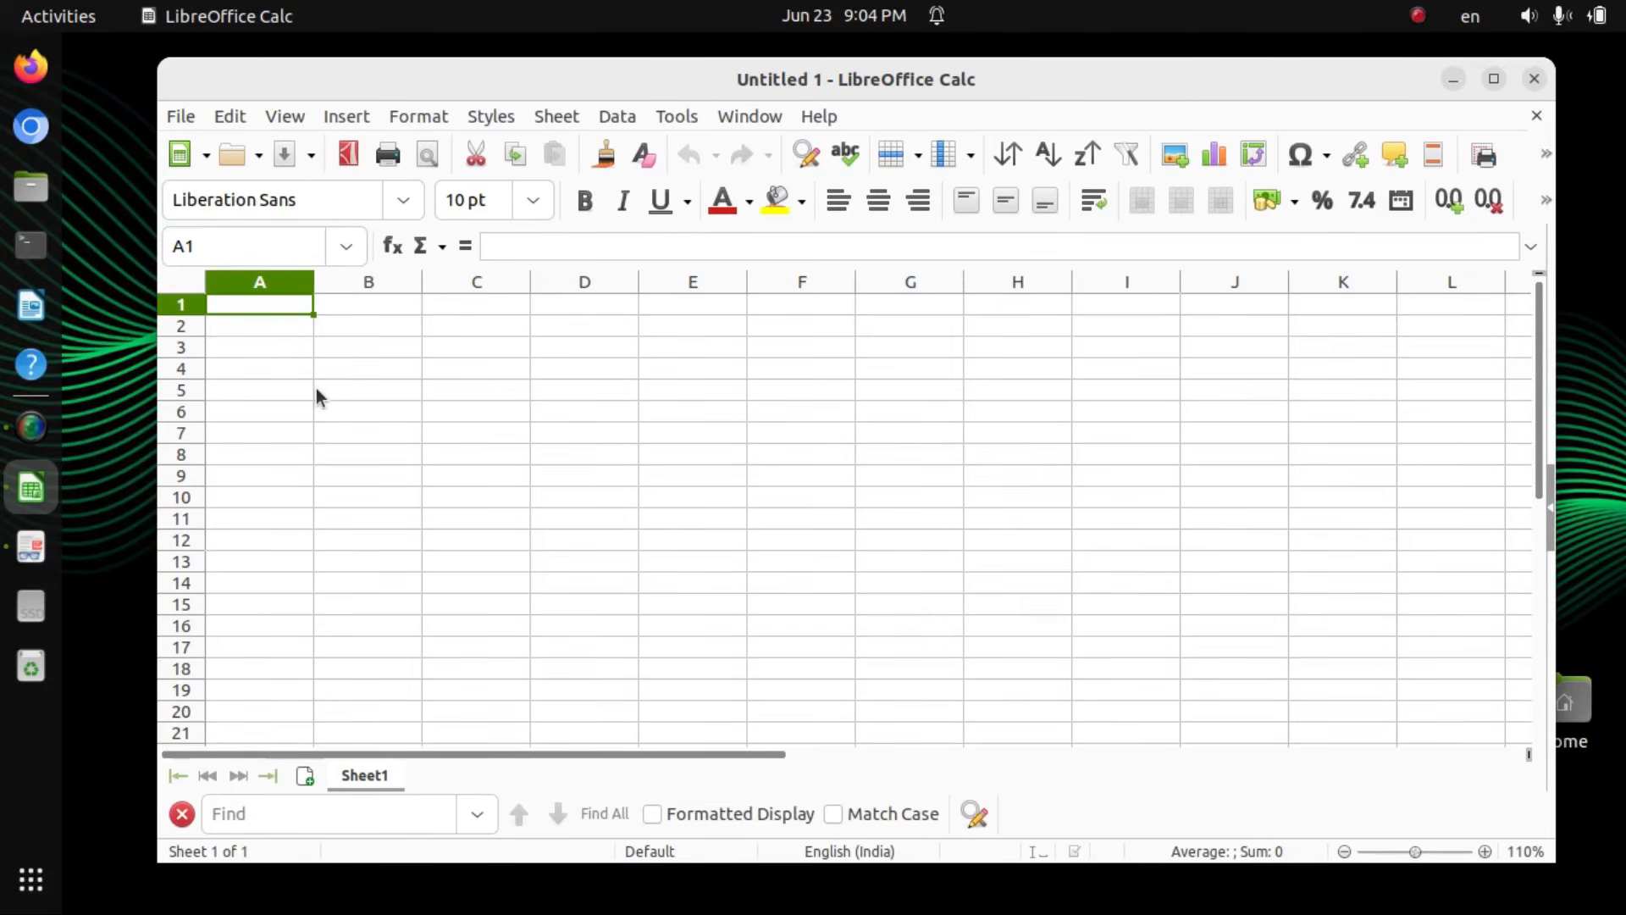
type("D")
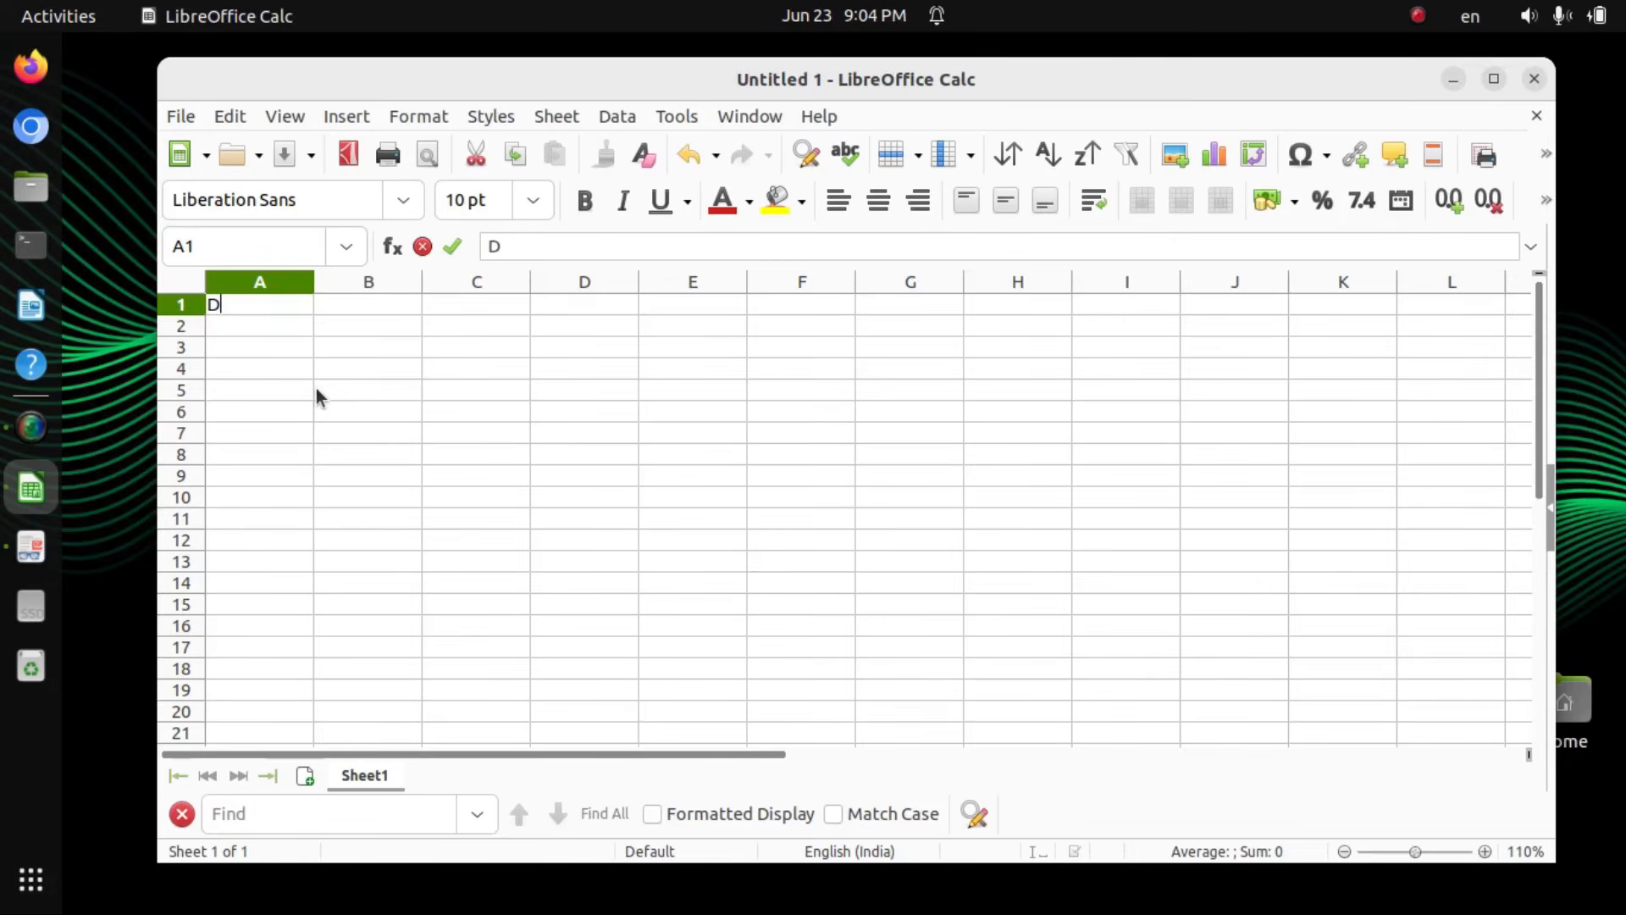
type("istrict")
key("Return")
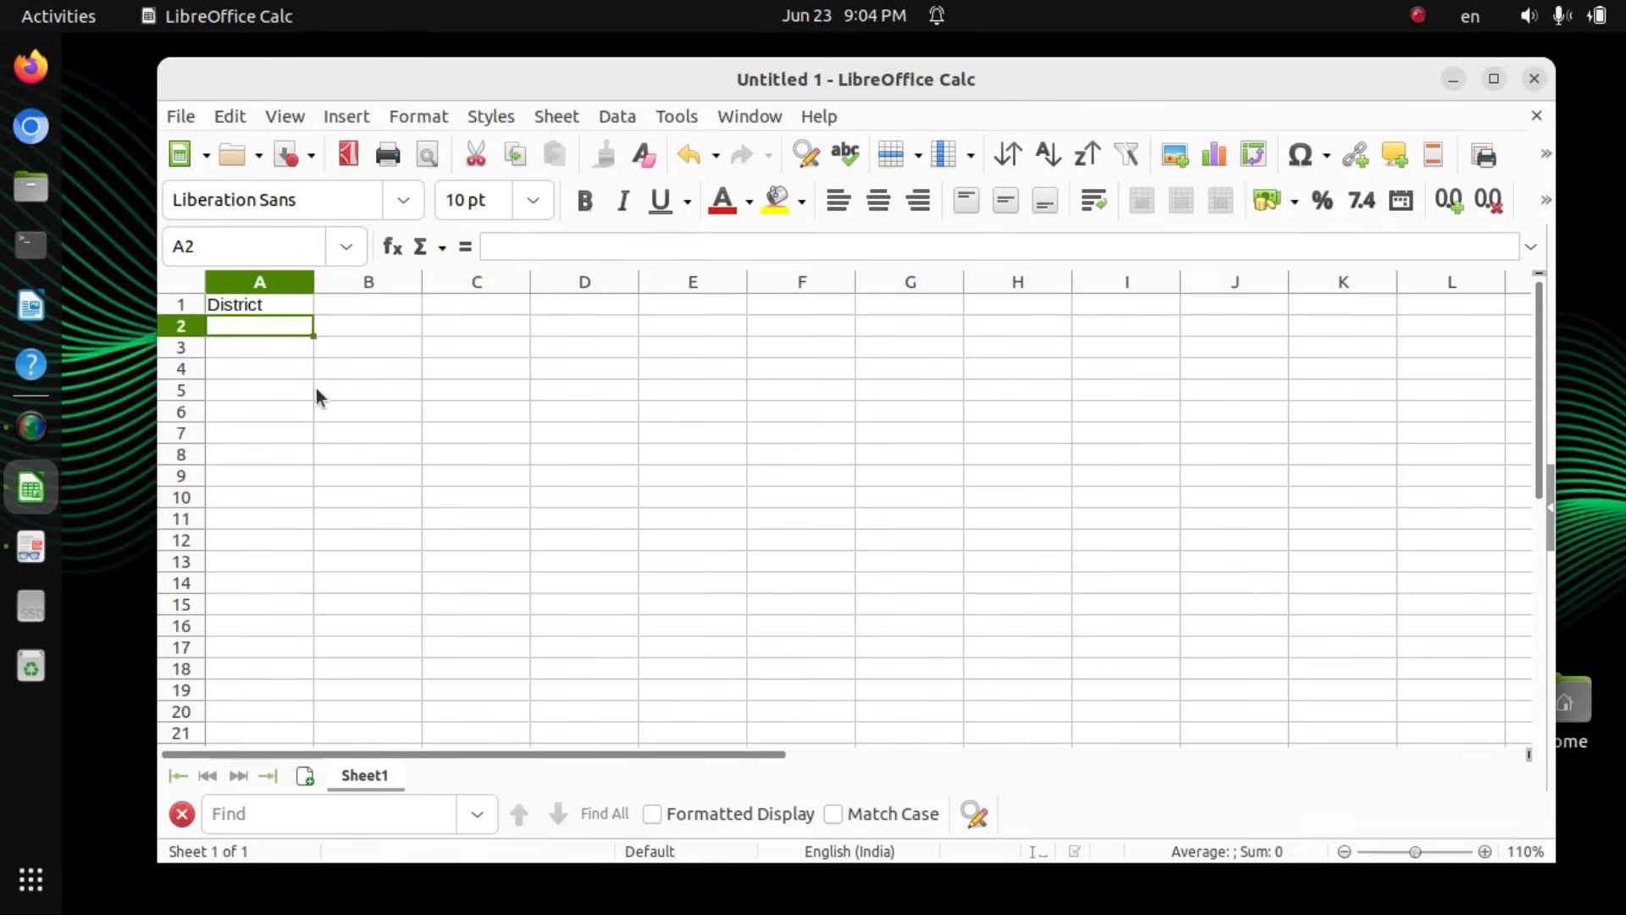
Step: Enter Alappuzha, Kannur and Ernamkulam in A2:A4 below the District heading, and widen column A to about 3.49 cm
left_click(294, 395)
left_click(367, 331)
left_click(296, 325)
type("Alappuzha")
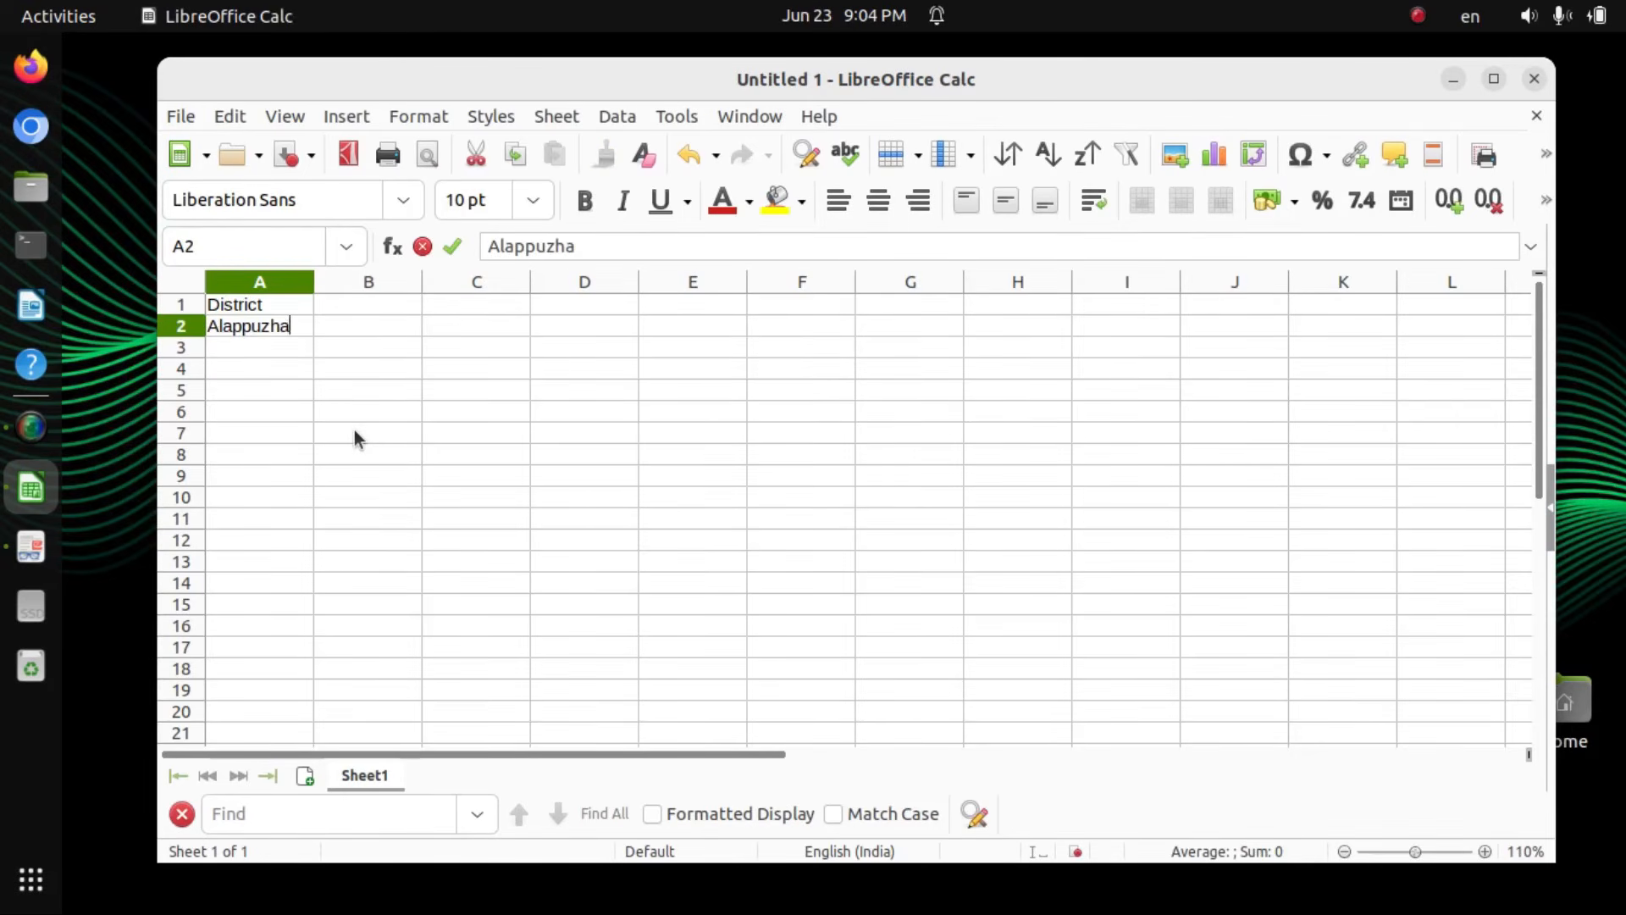
key("Return")
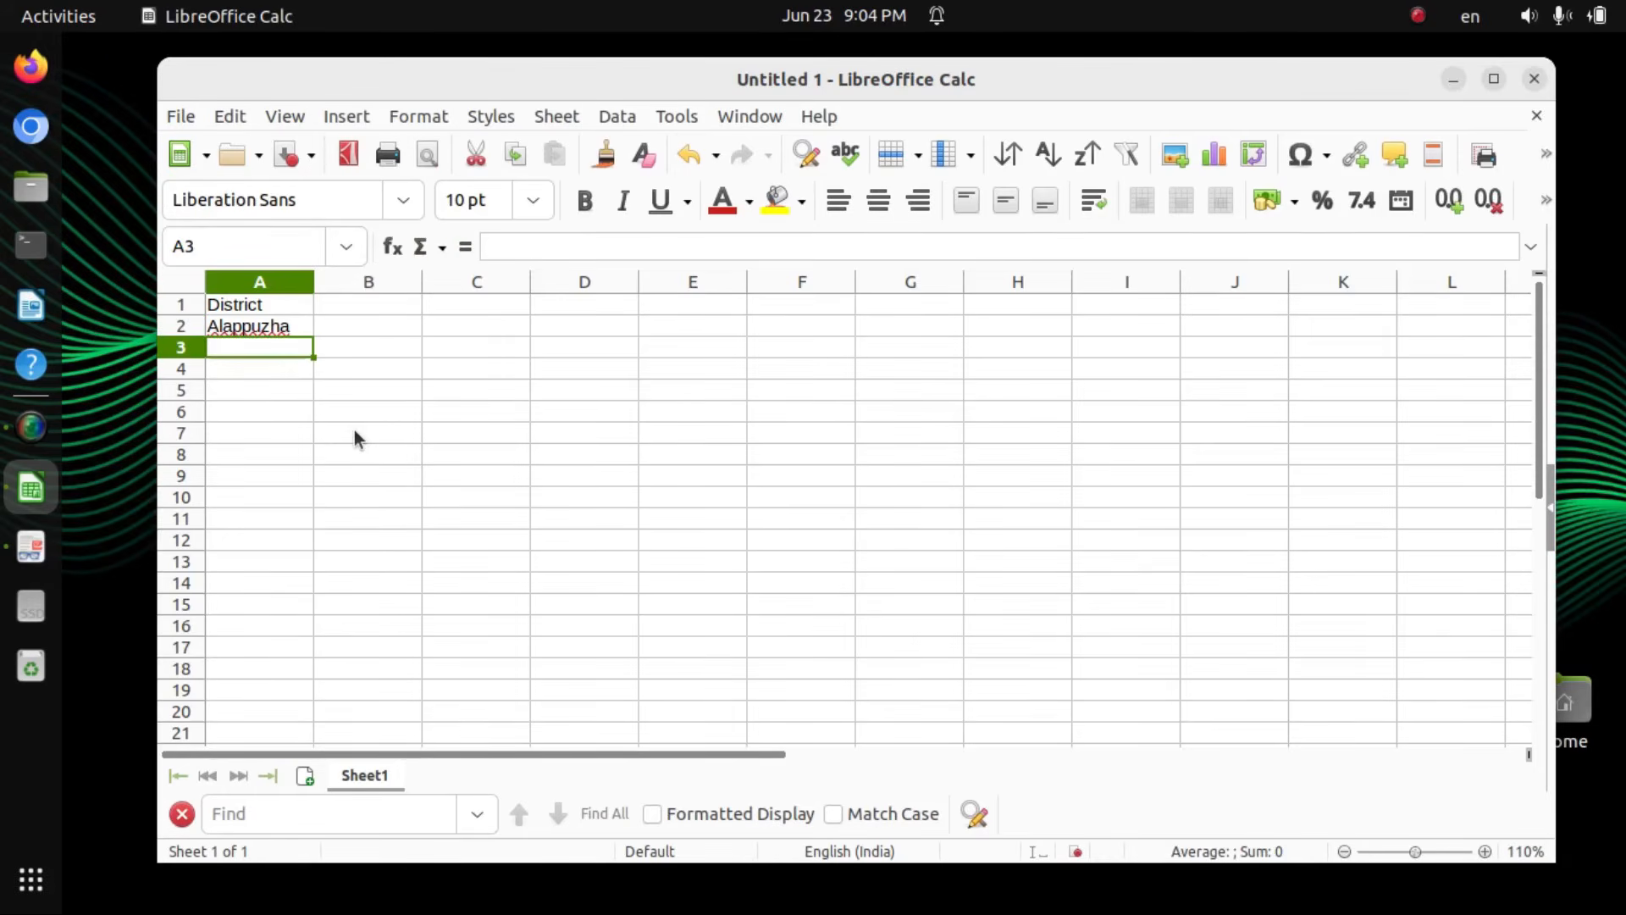
type("Kannur")
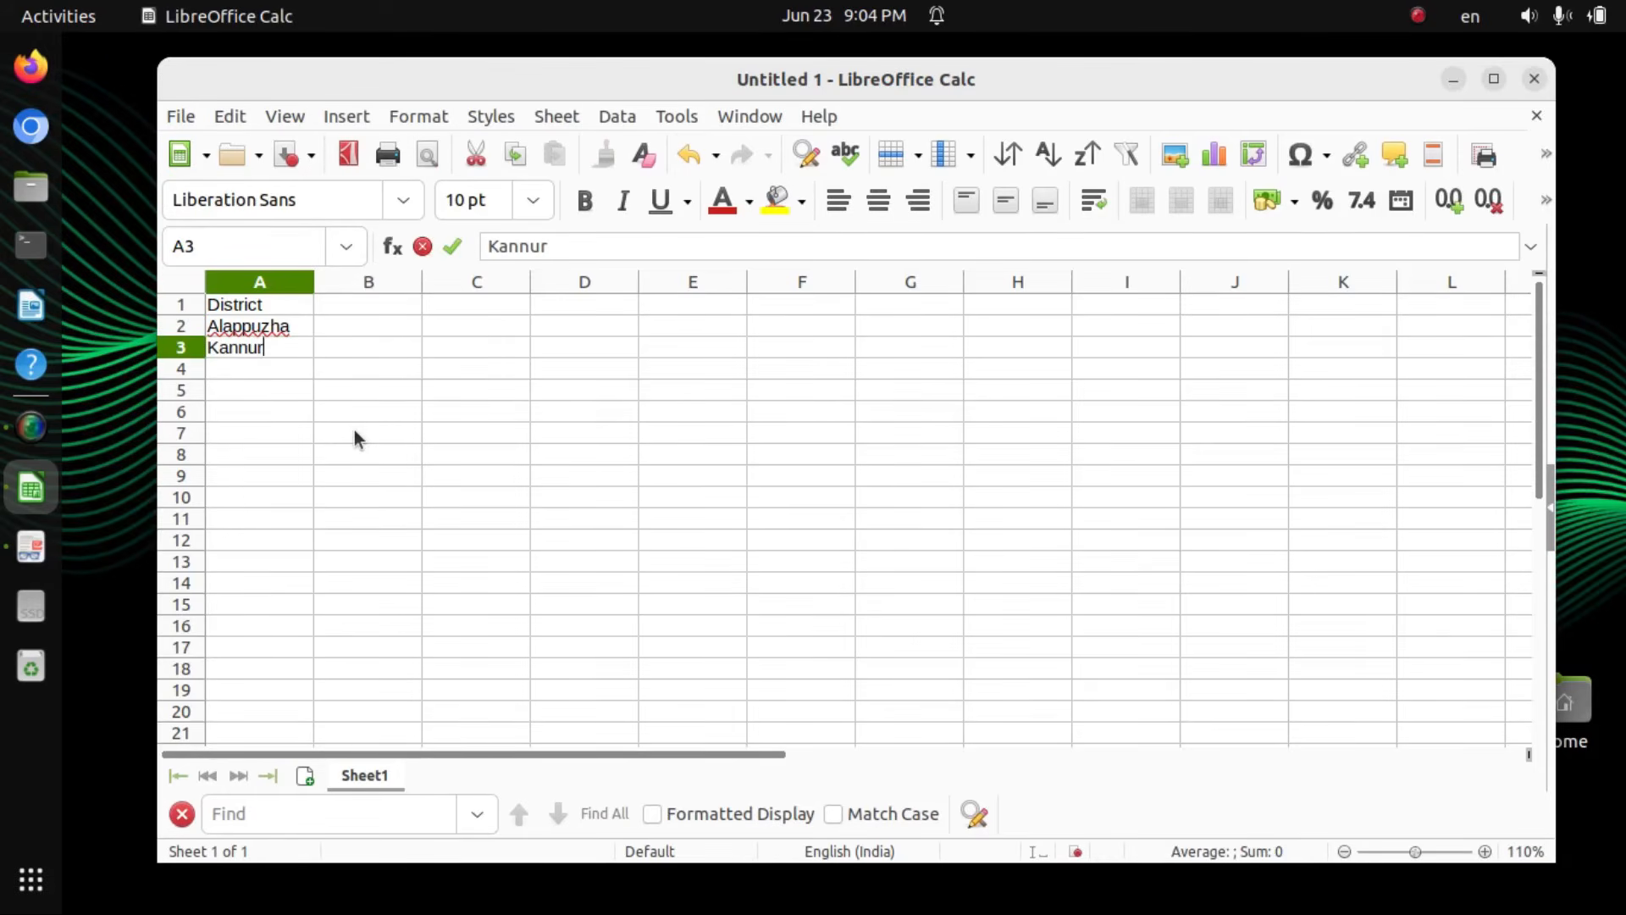
key("Return")
type("Ernamkulam")
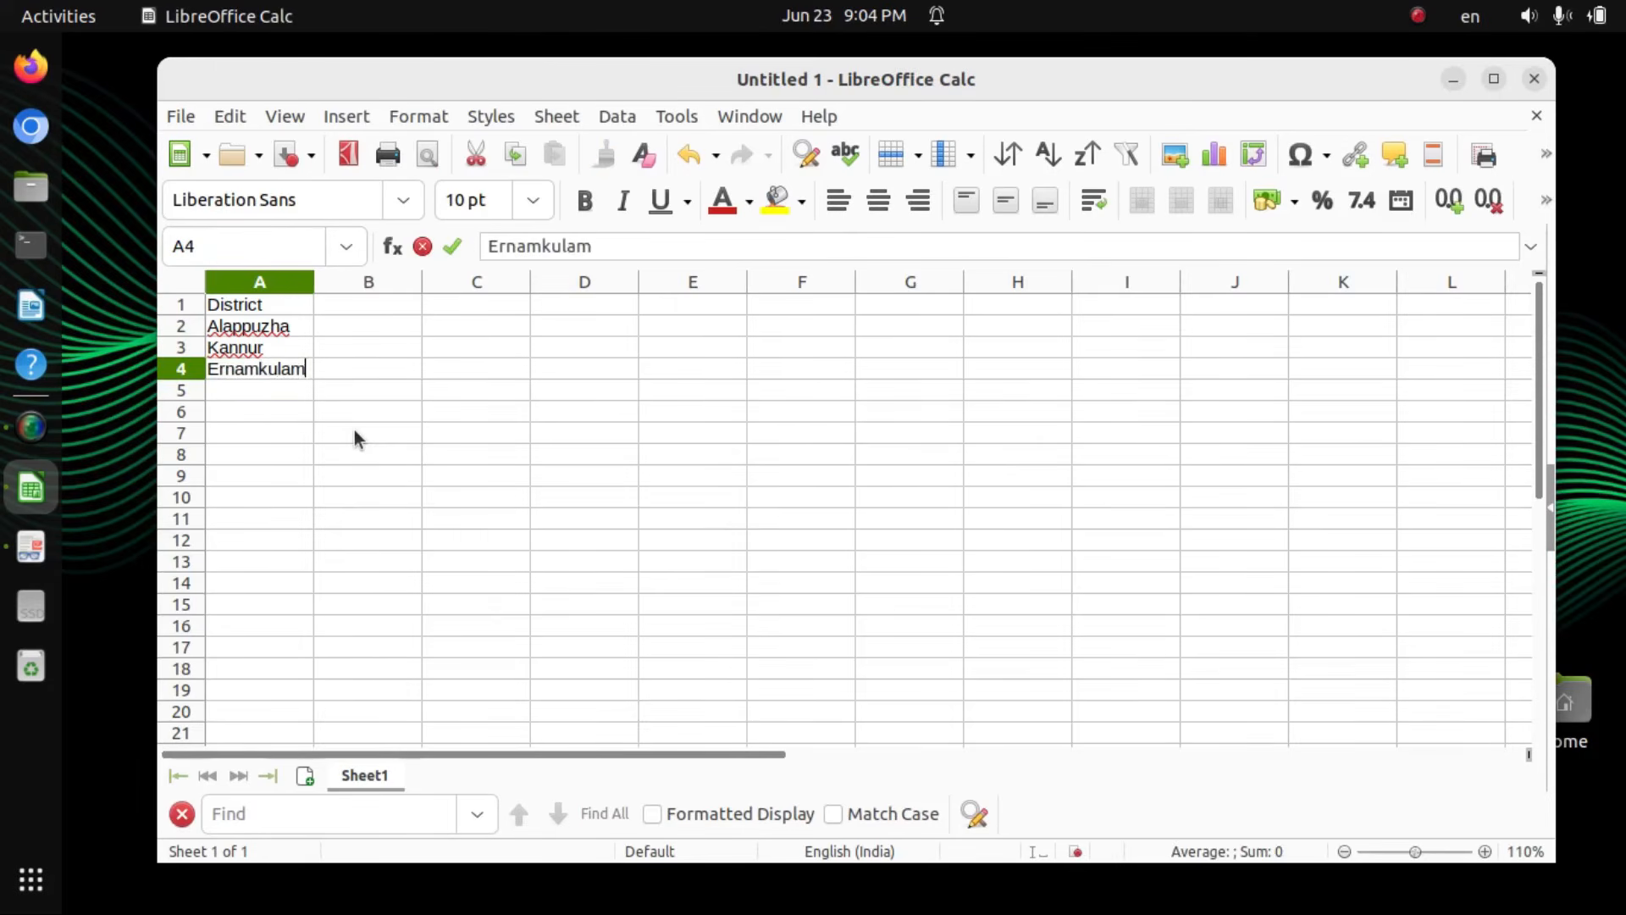
key("Return")
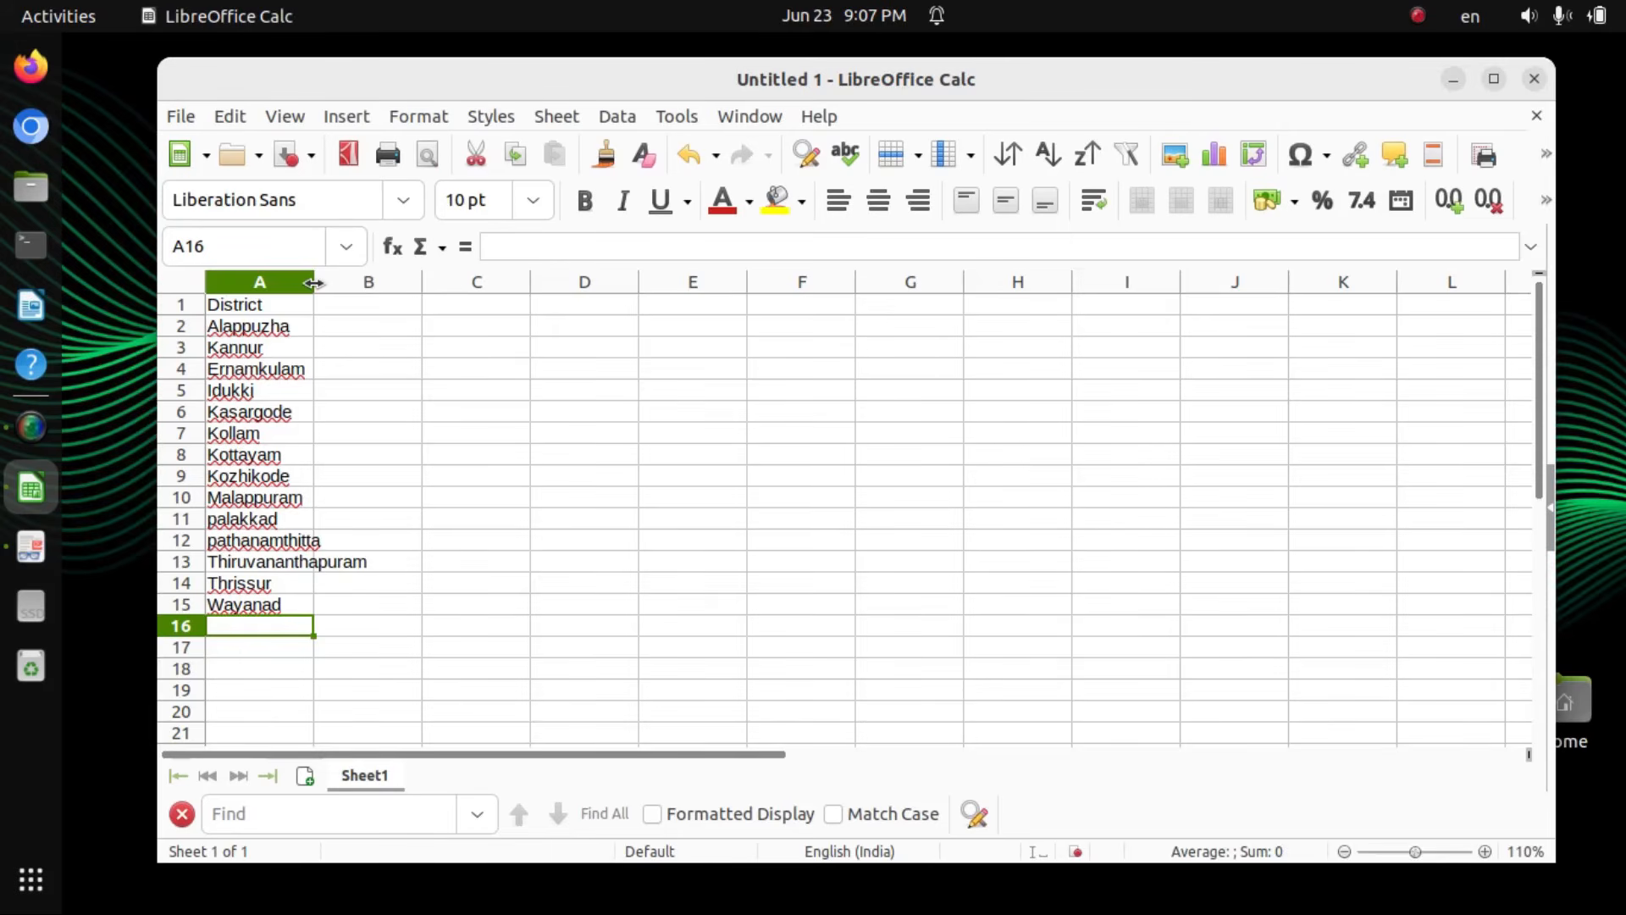
left_click_drag(313, 283, 372, 283)
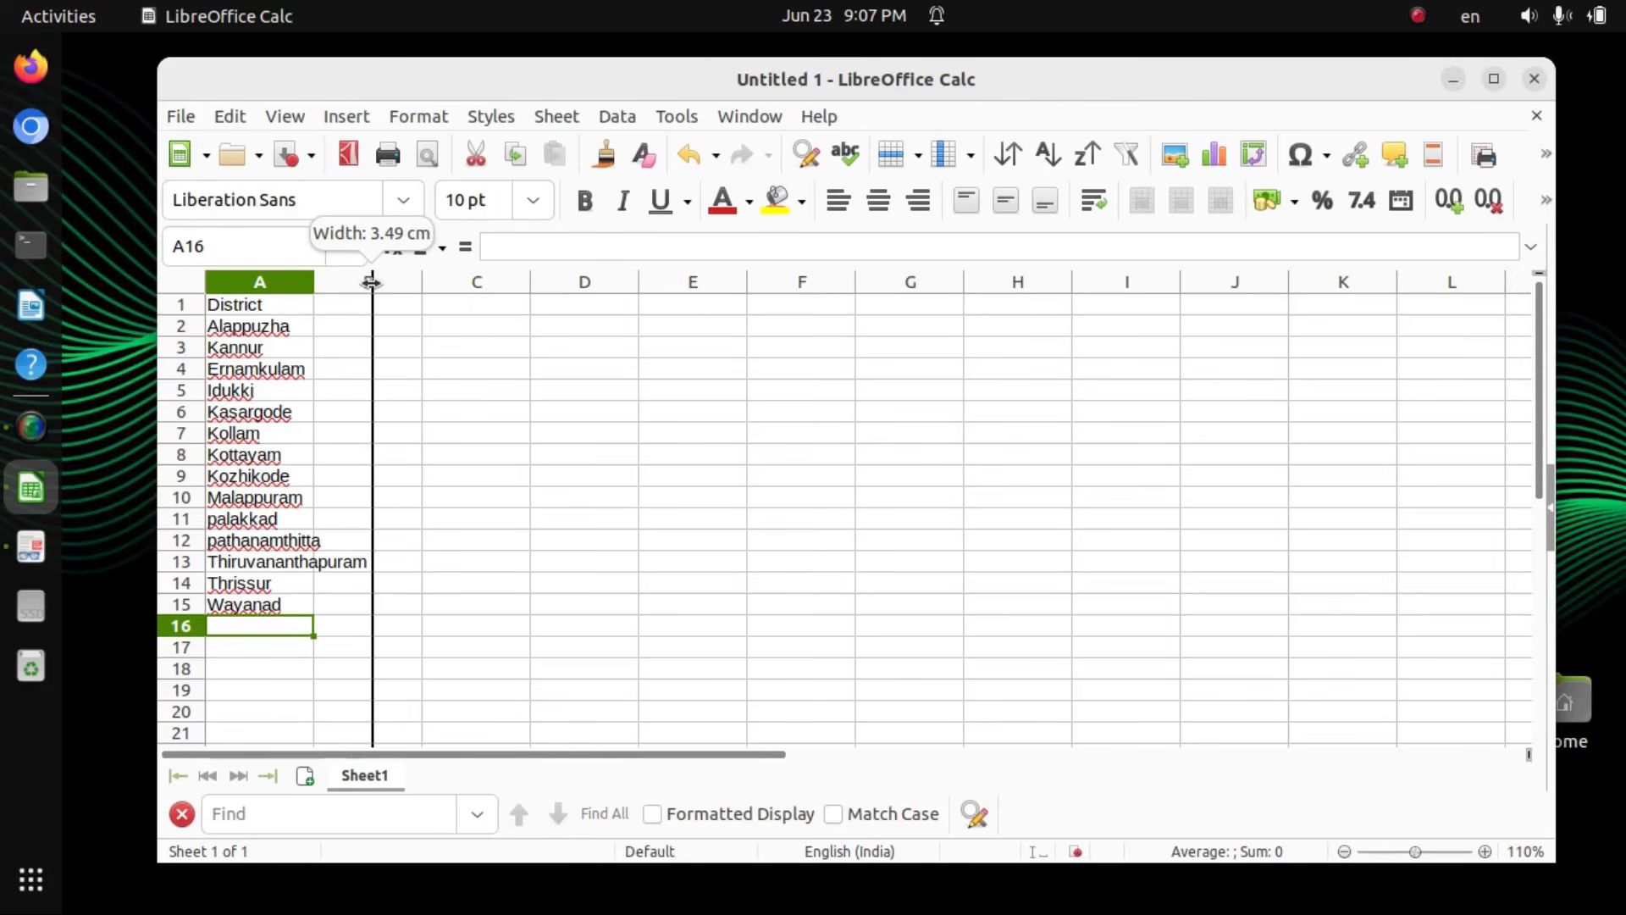
left_click_drag(372, 283, 372, 283)
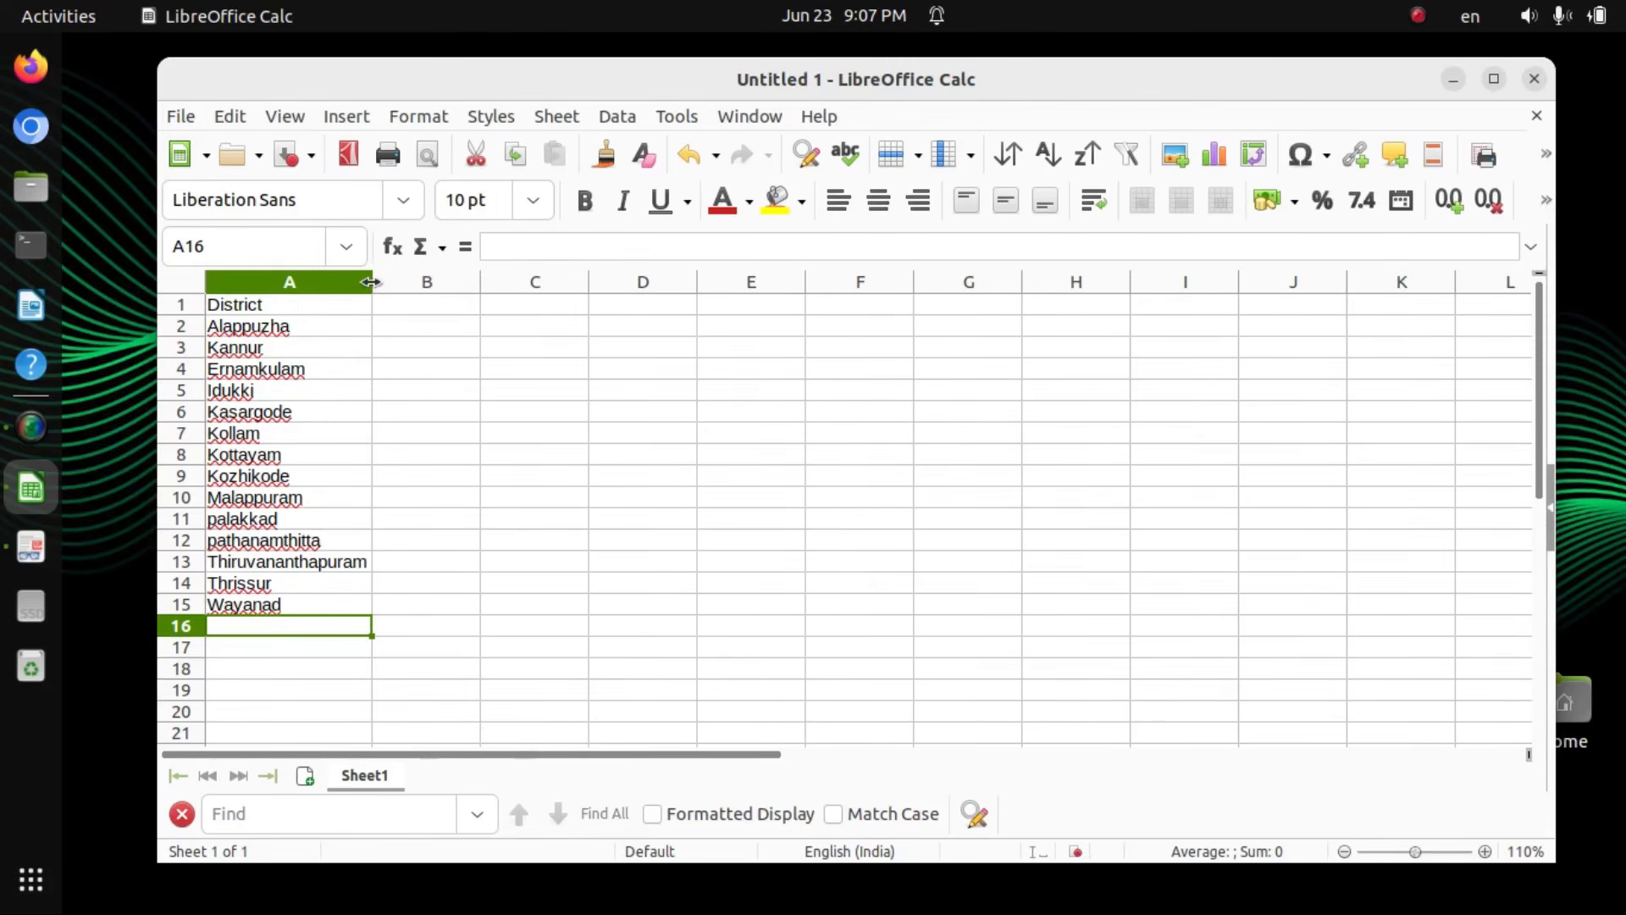
Step: Enter the heading "Forest Area 2011 (in sq.KM)" in B1 and widen column B to fit it
left_click(404, 304)
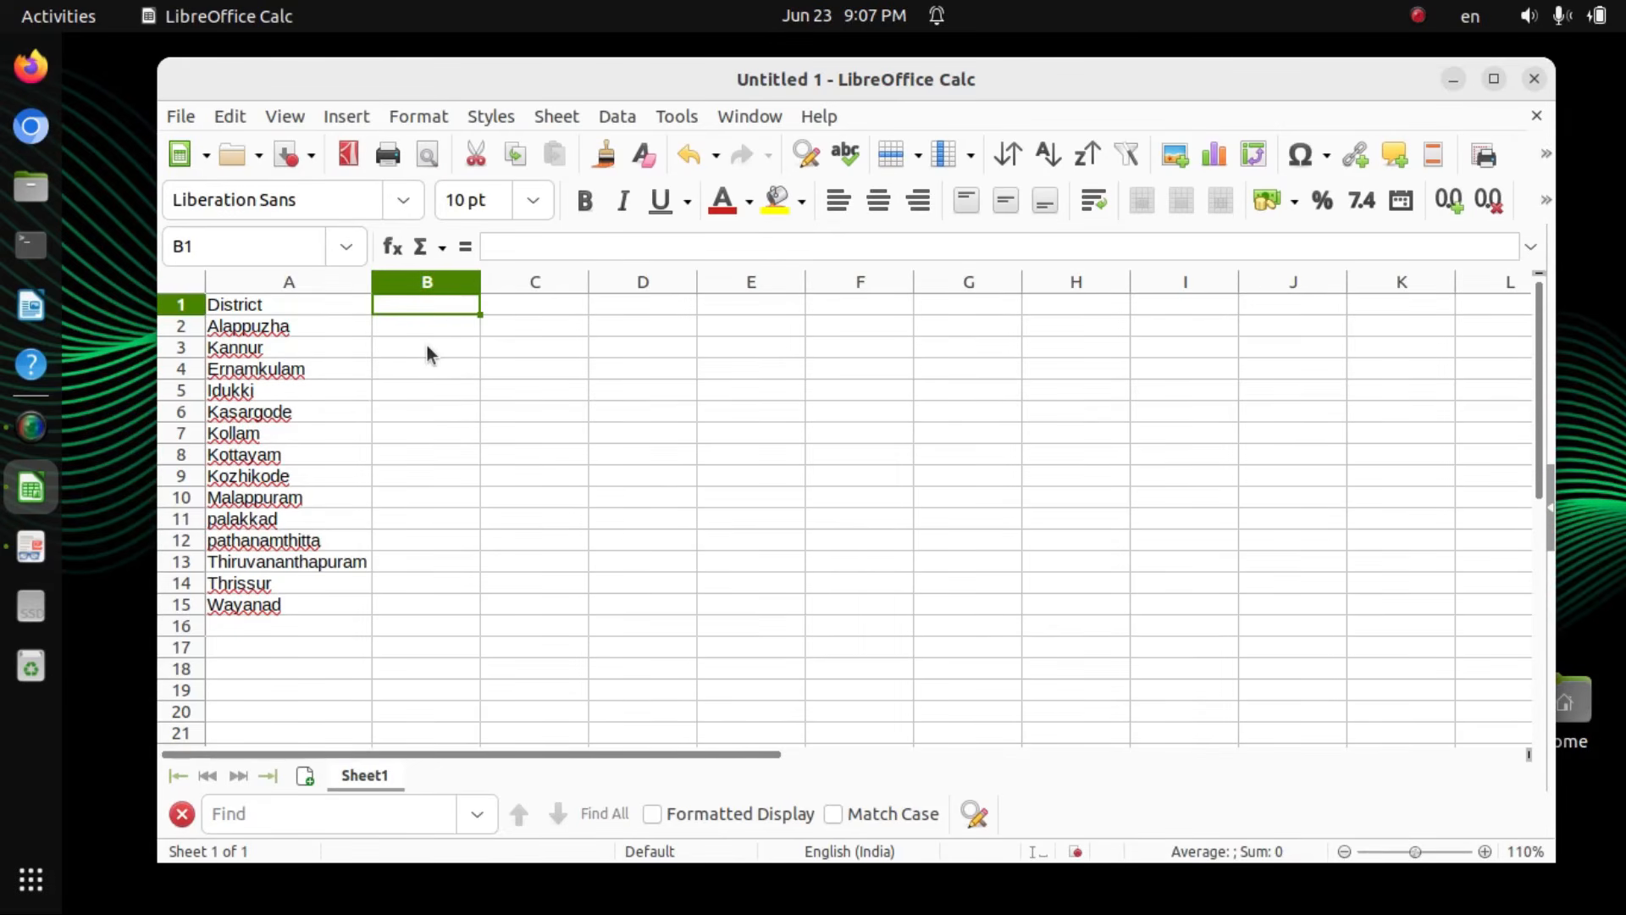
type("Fo")
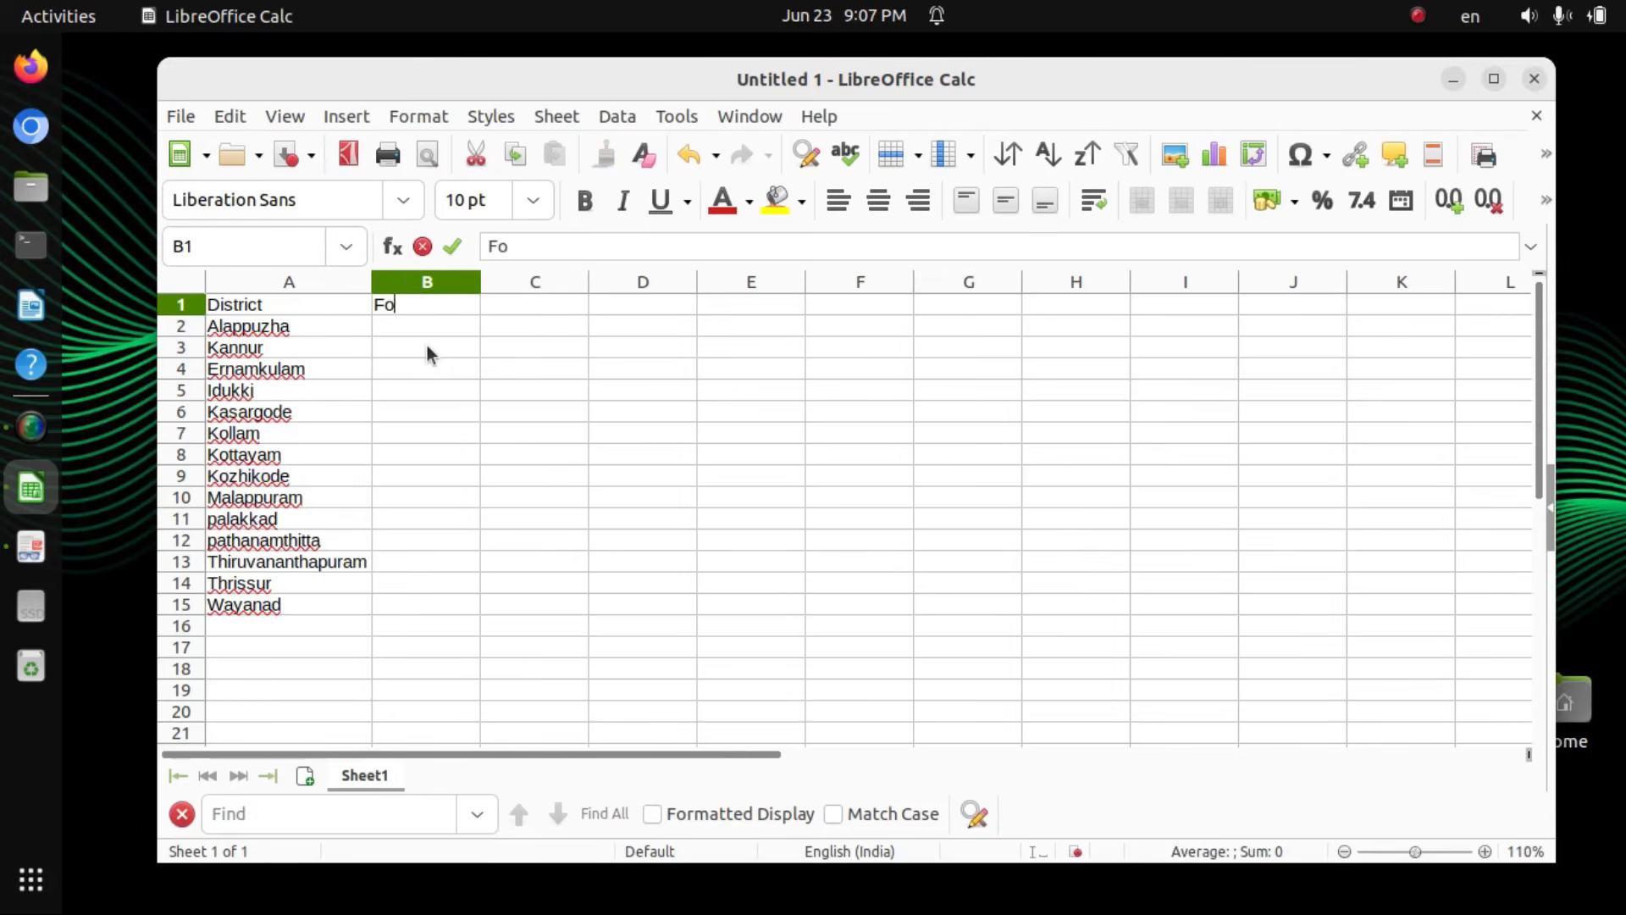
type("rest Area 2011")
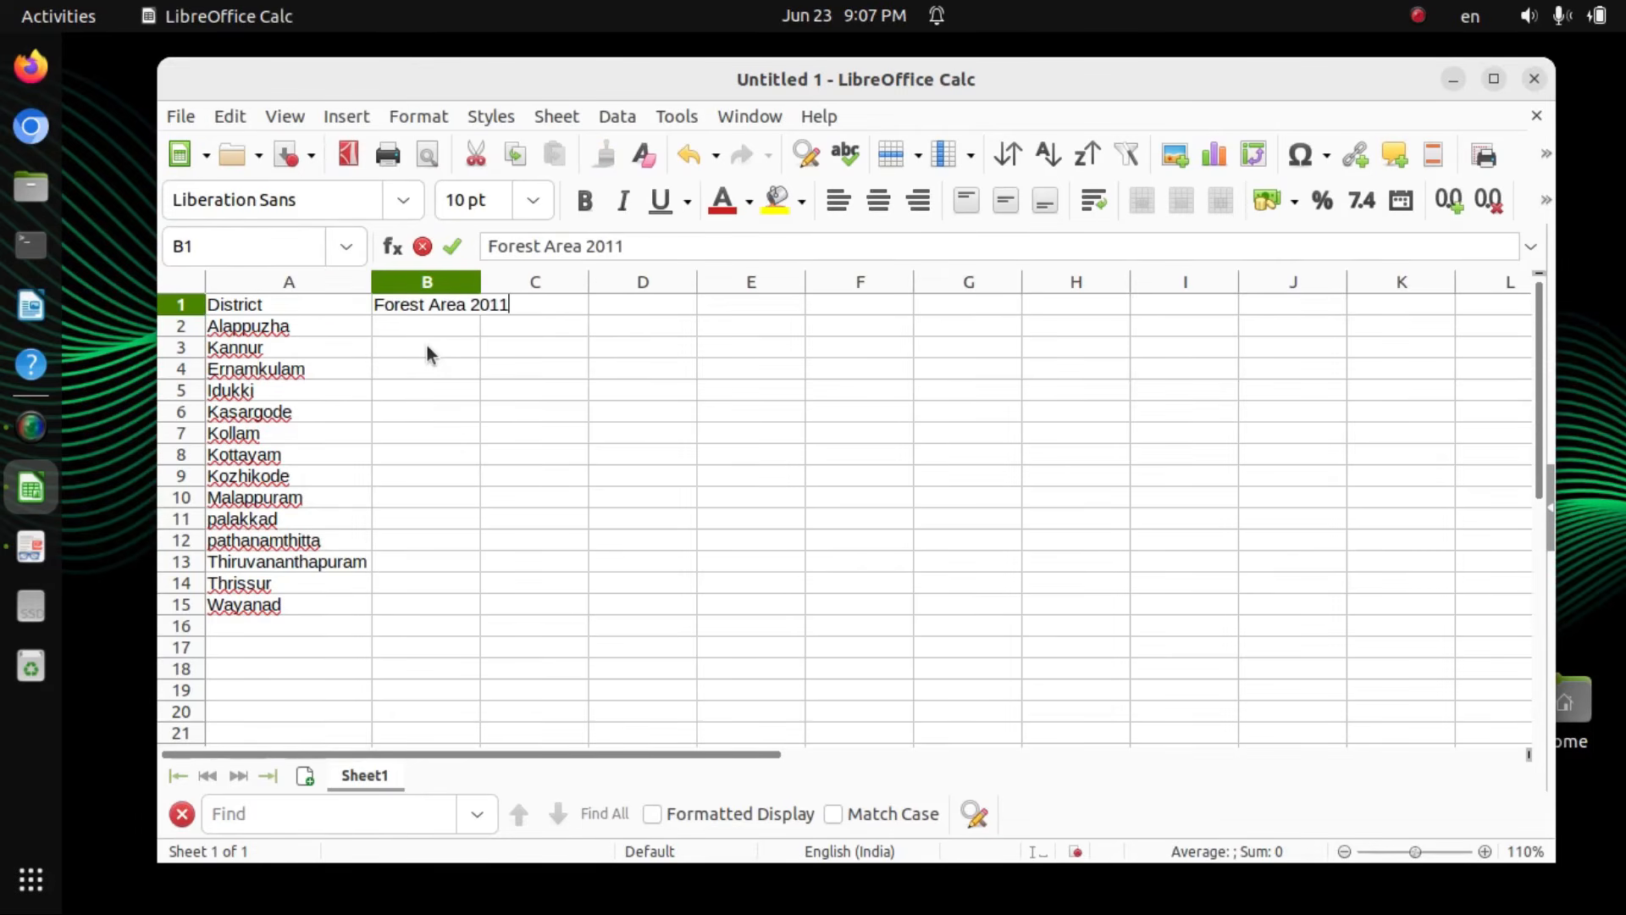
type(" (in sq.KM)")
key("Return")
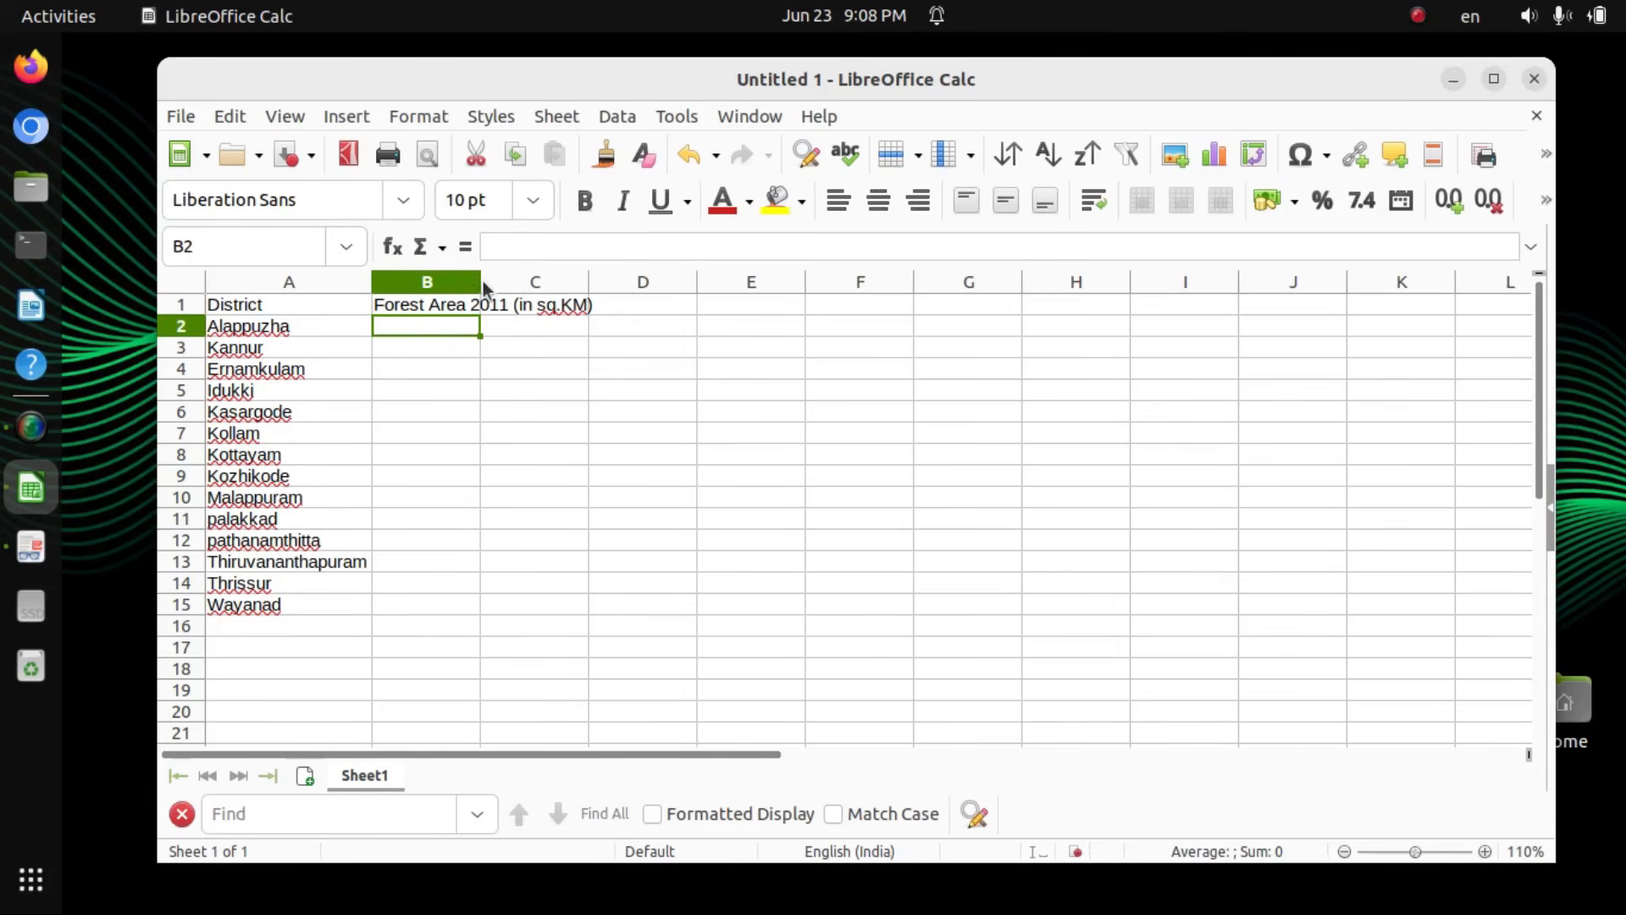
left_click_drag(480, 280, 595, 280)
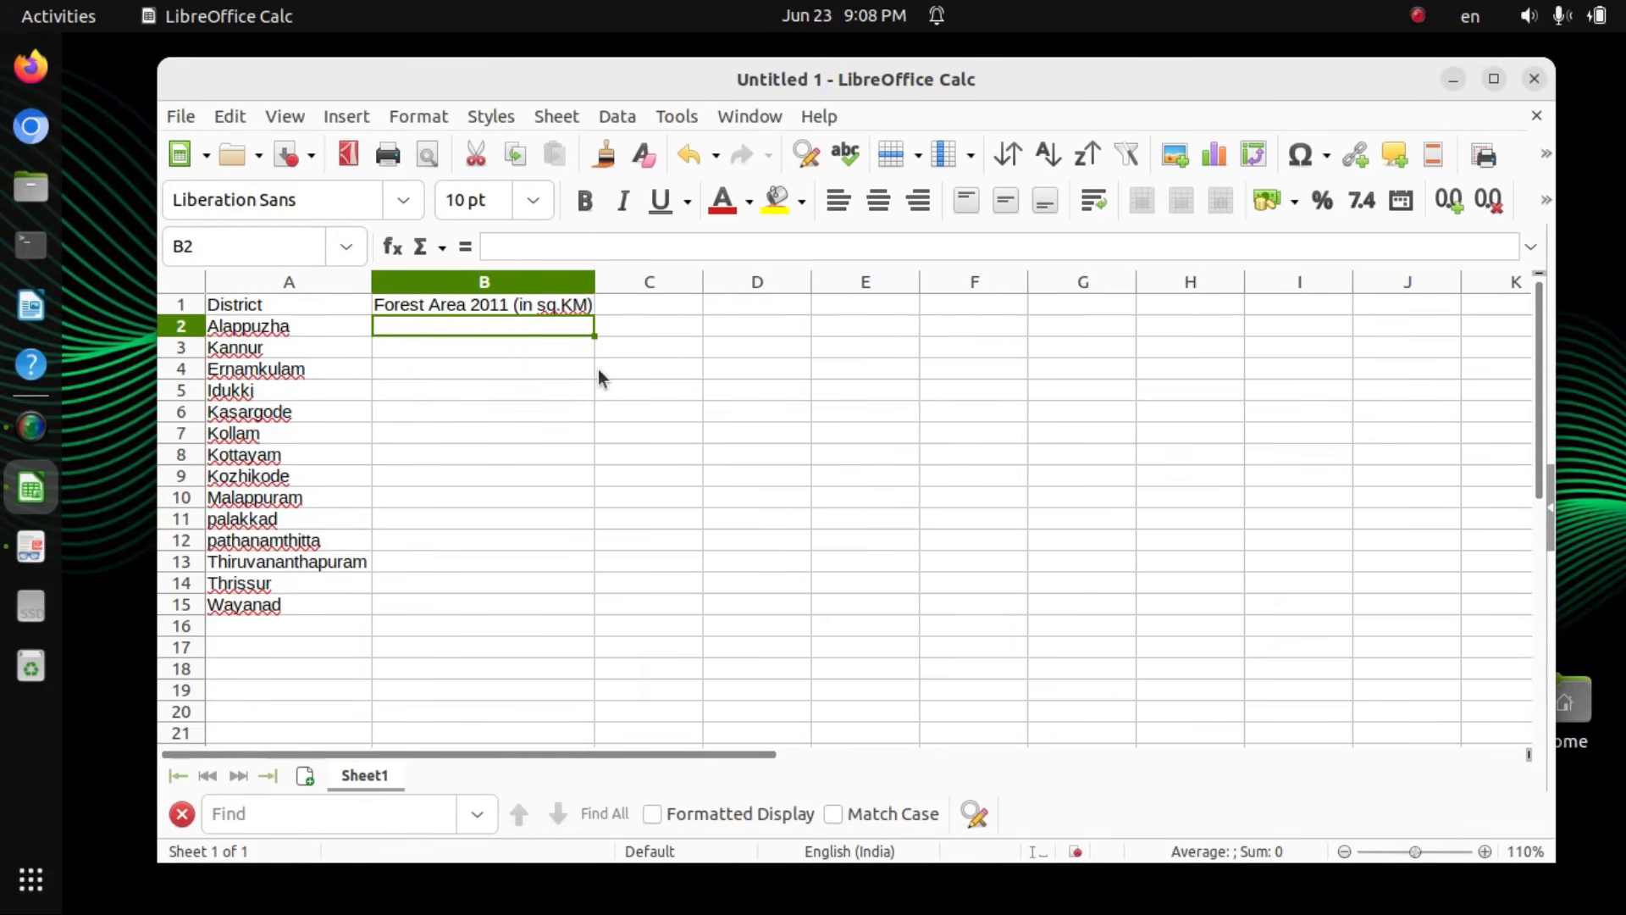
Step: Enter the forest areas 38, 641 and 695 in B2:B4 for Alappuzha, Kannur and Ernamkulam
type("38")
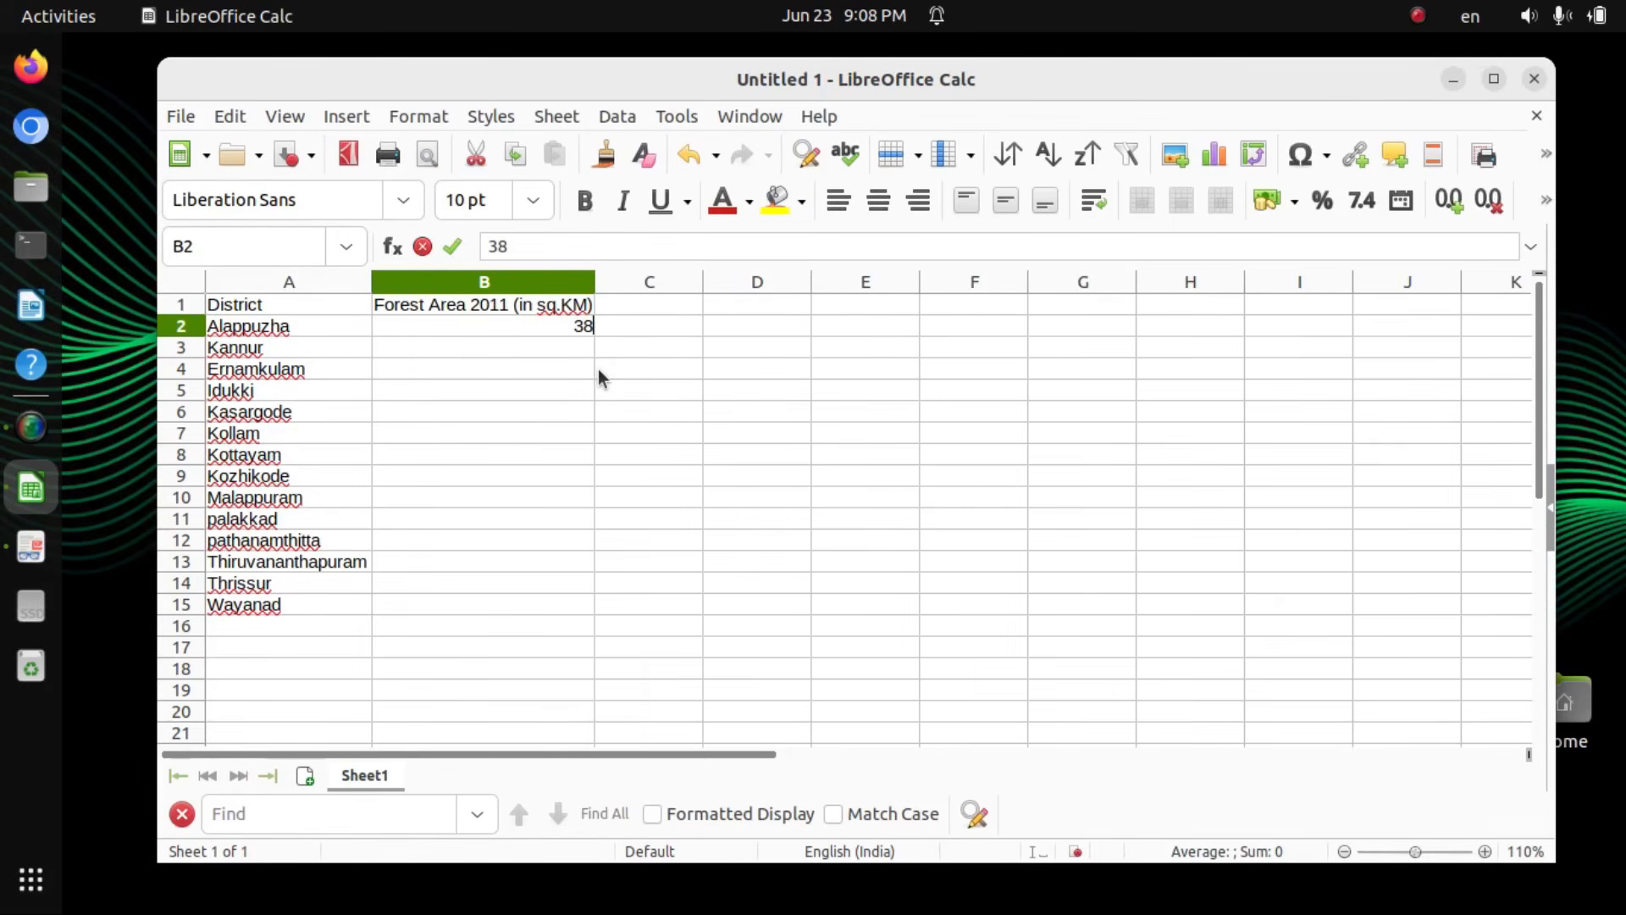
key("Return")
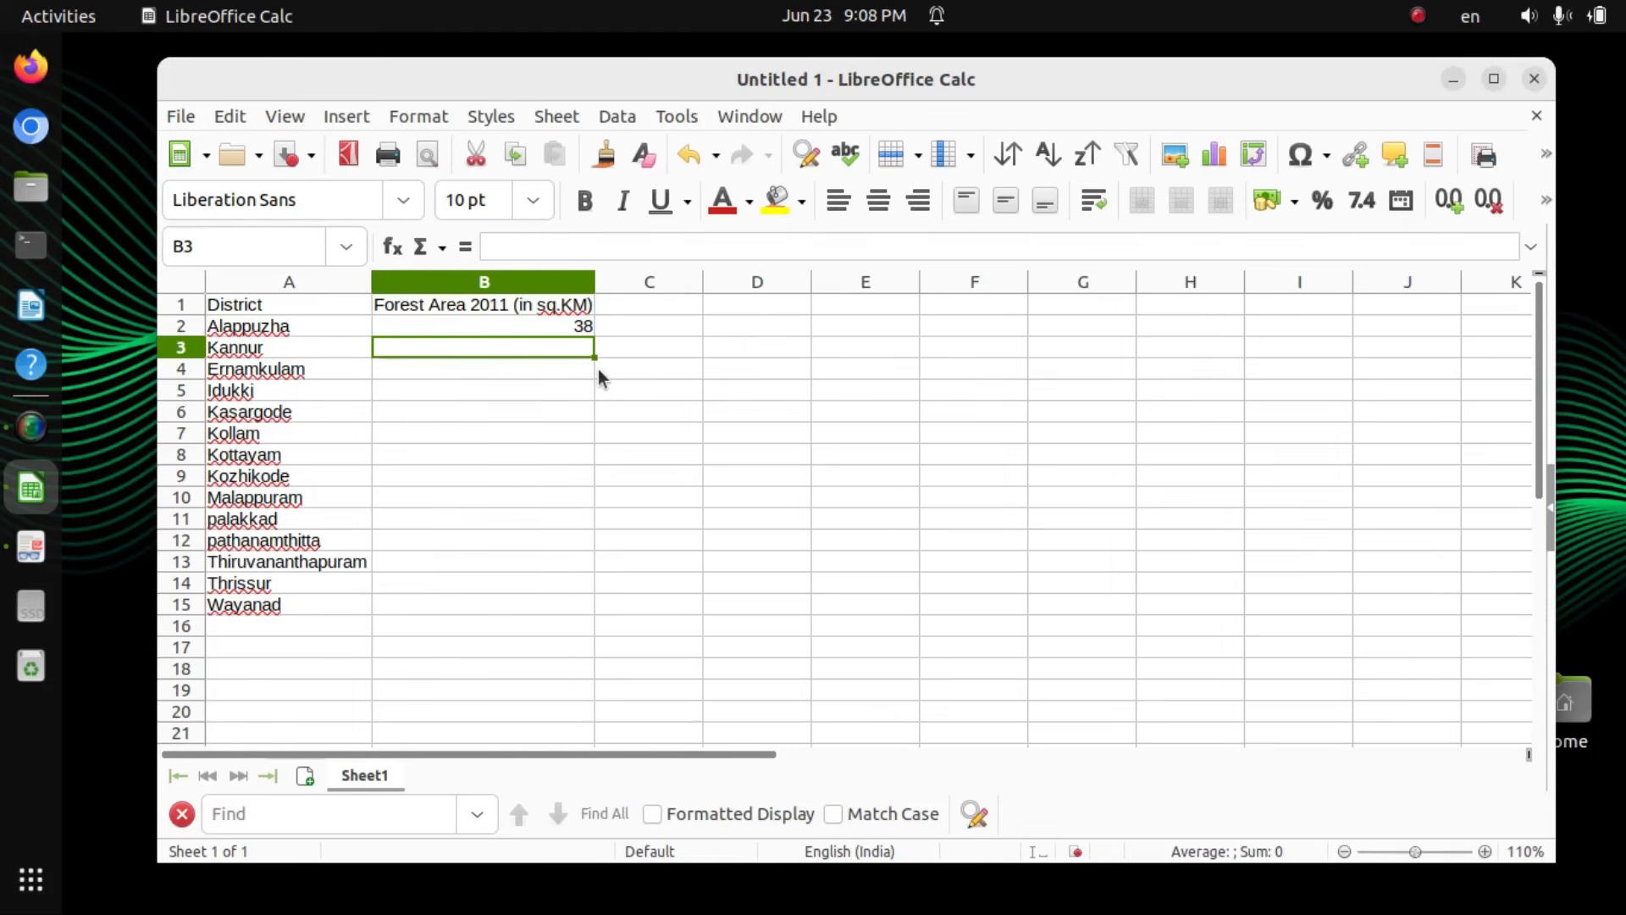
type("641")
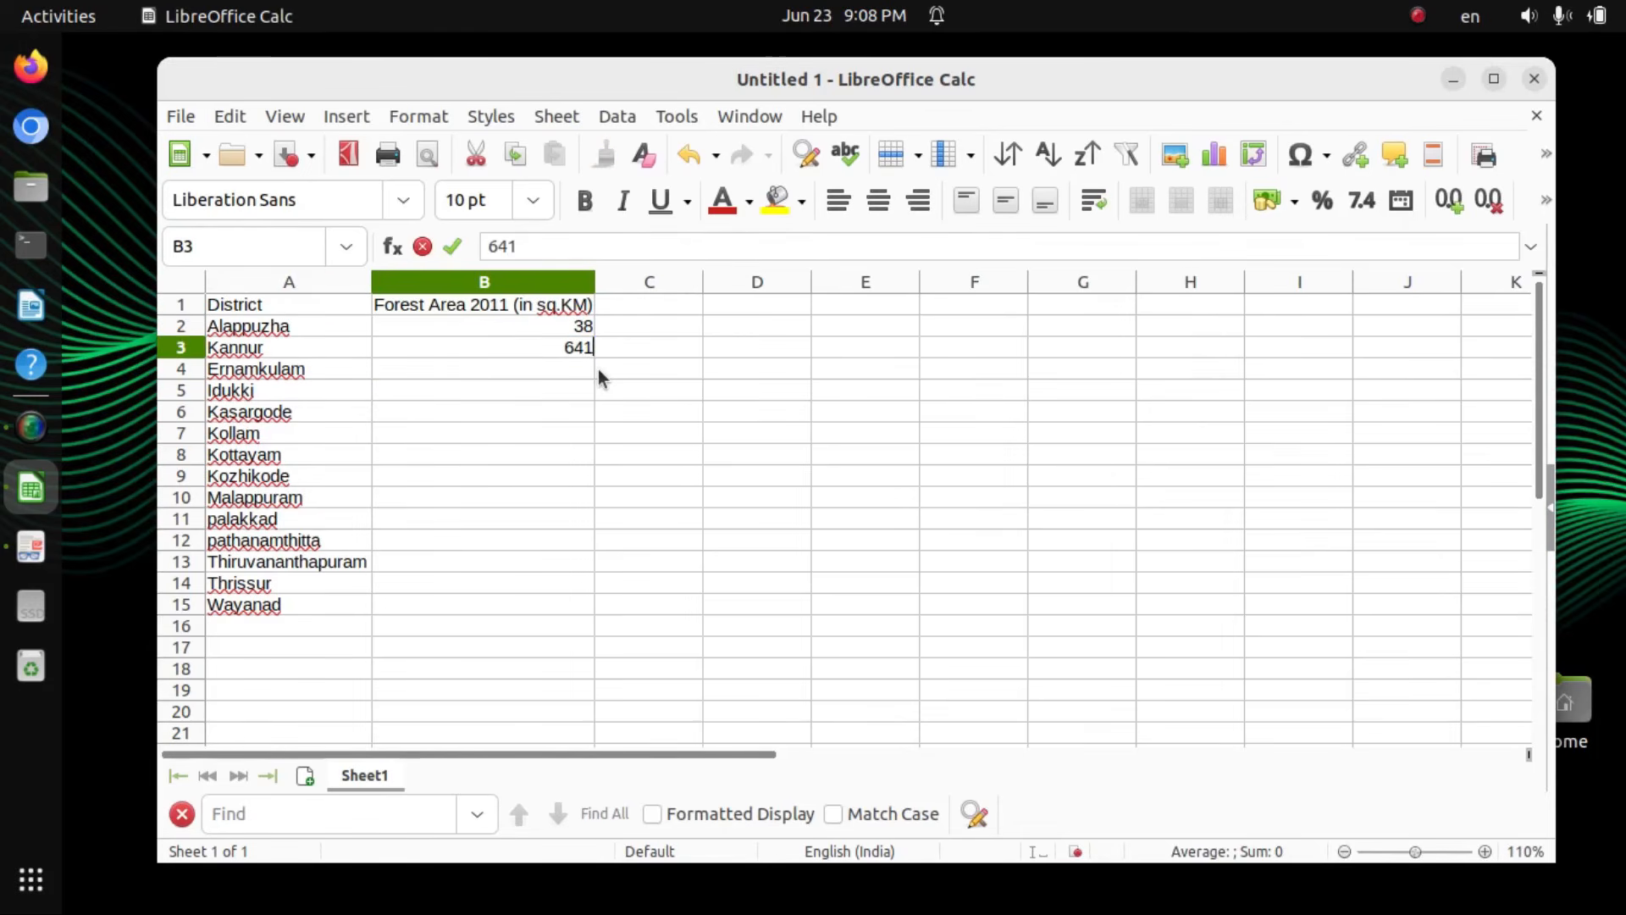
key("Return")
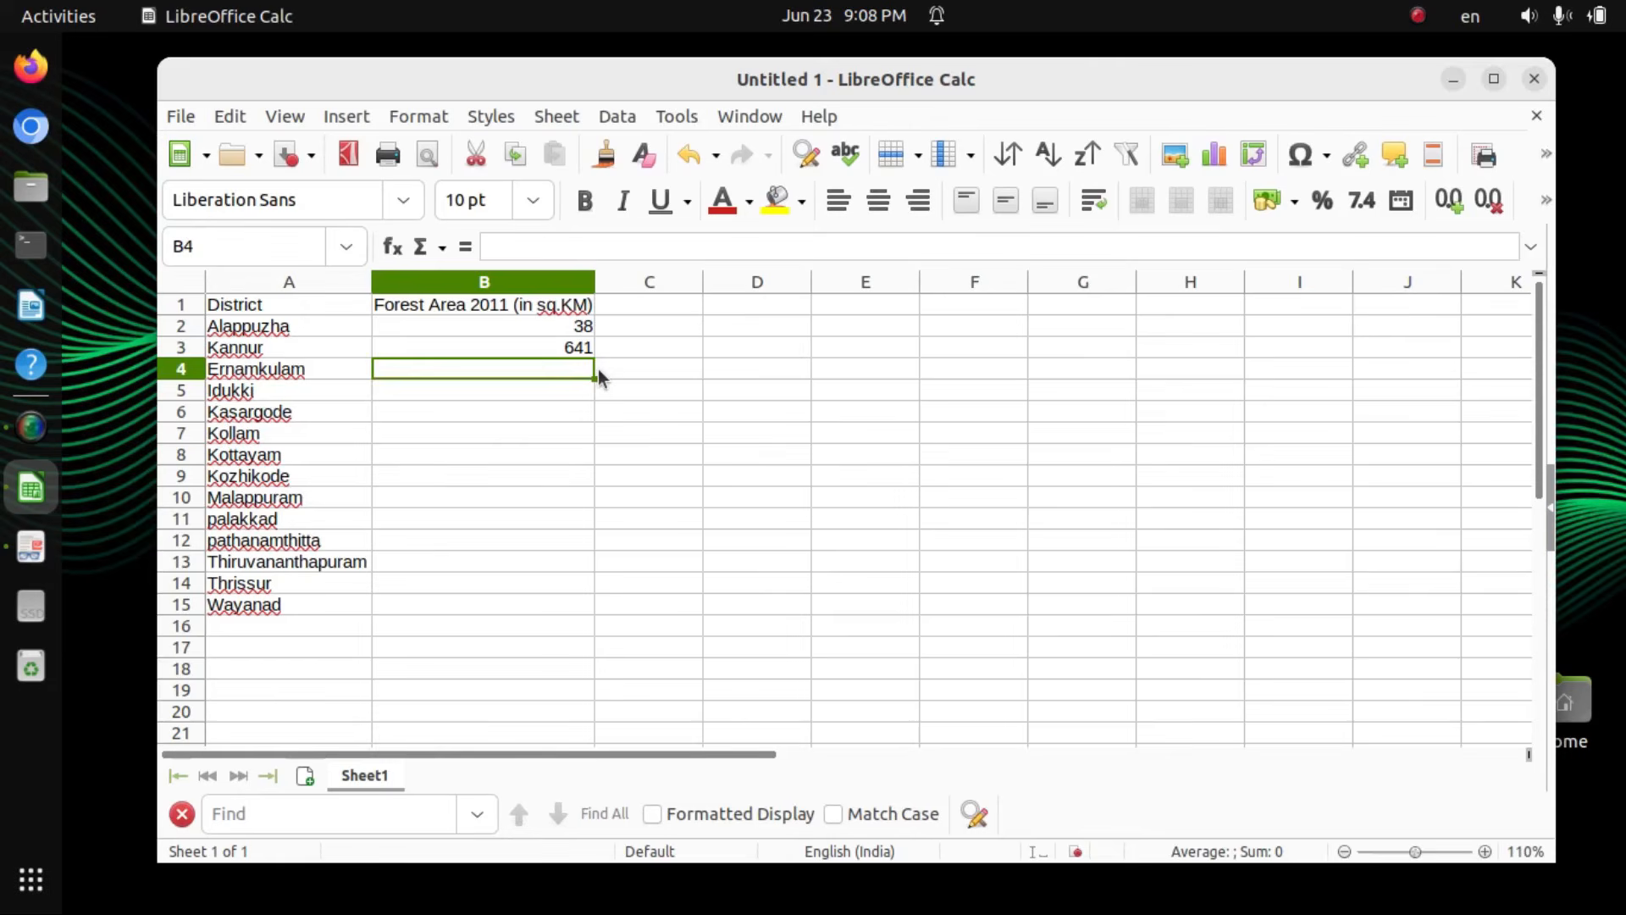
type("695")
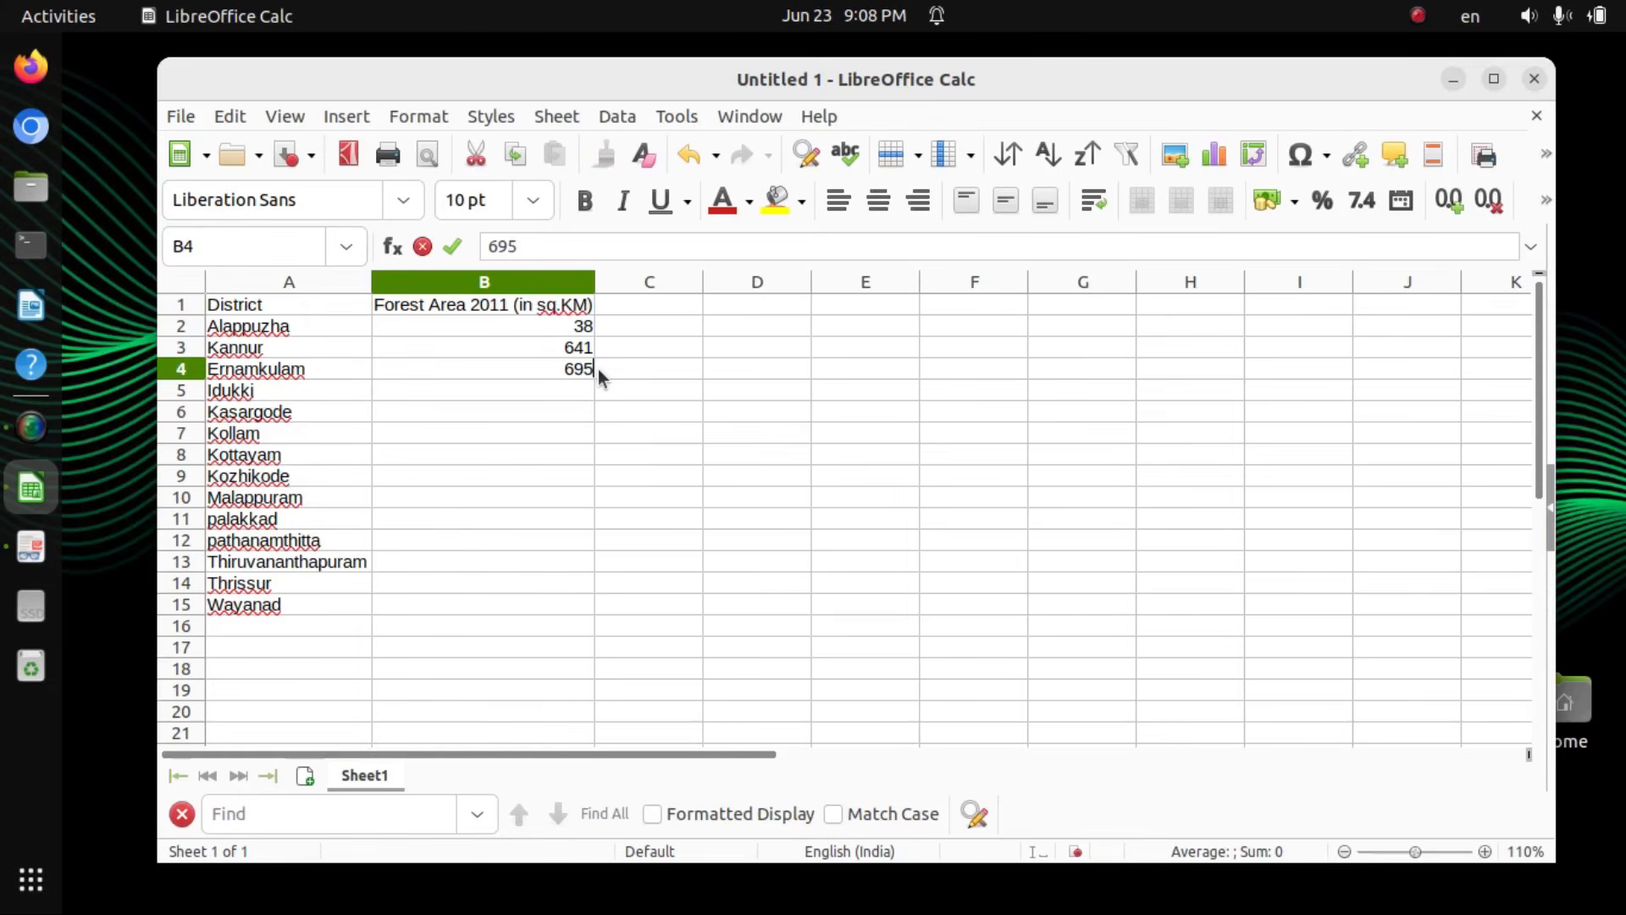
key("Return")
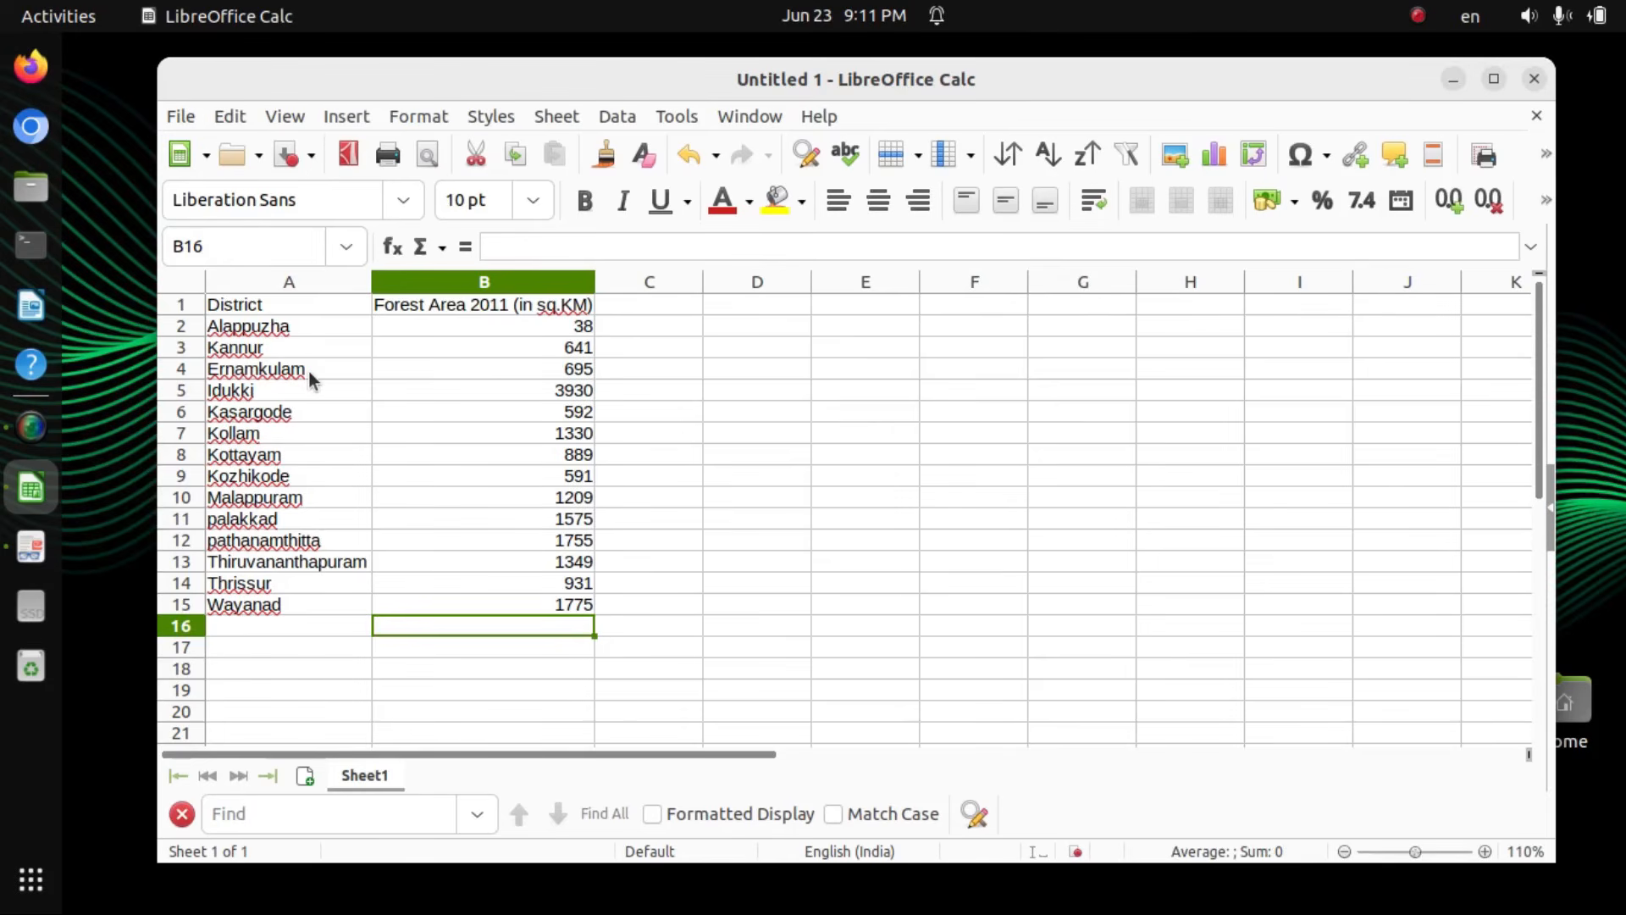
Step: Try centre and right alignment on the district column A1:A15, and finish with left alignment
left_click_drag(307, 301, 315, 602)
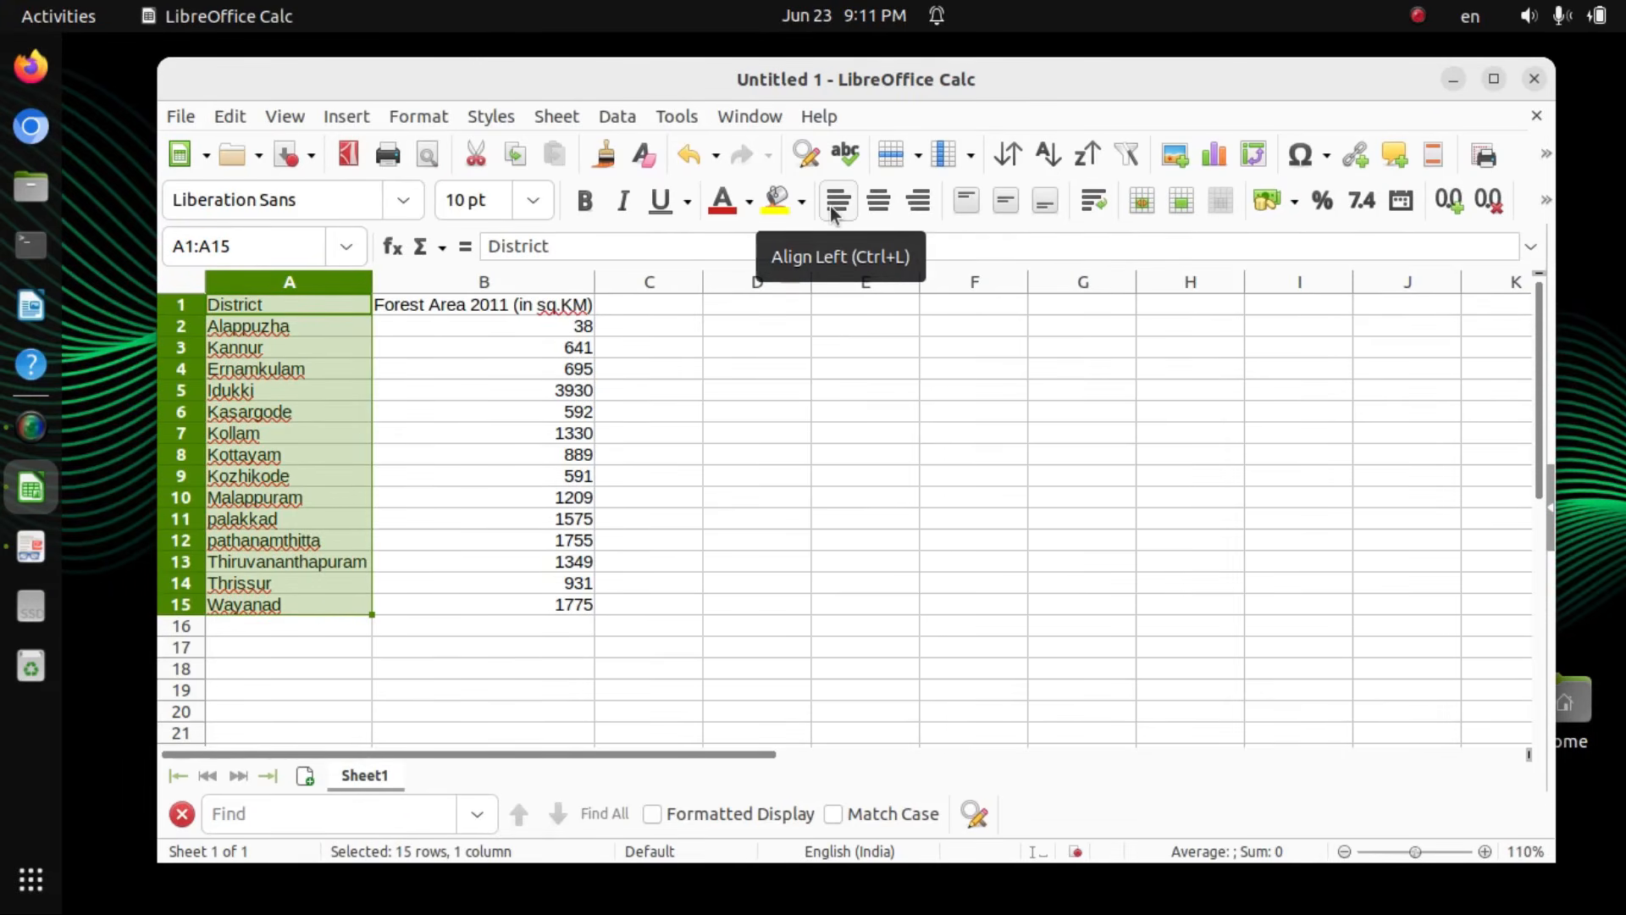
left_click(874, 208)
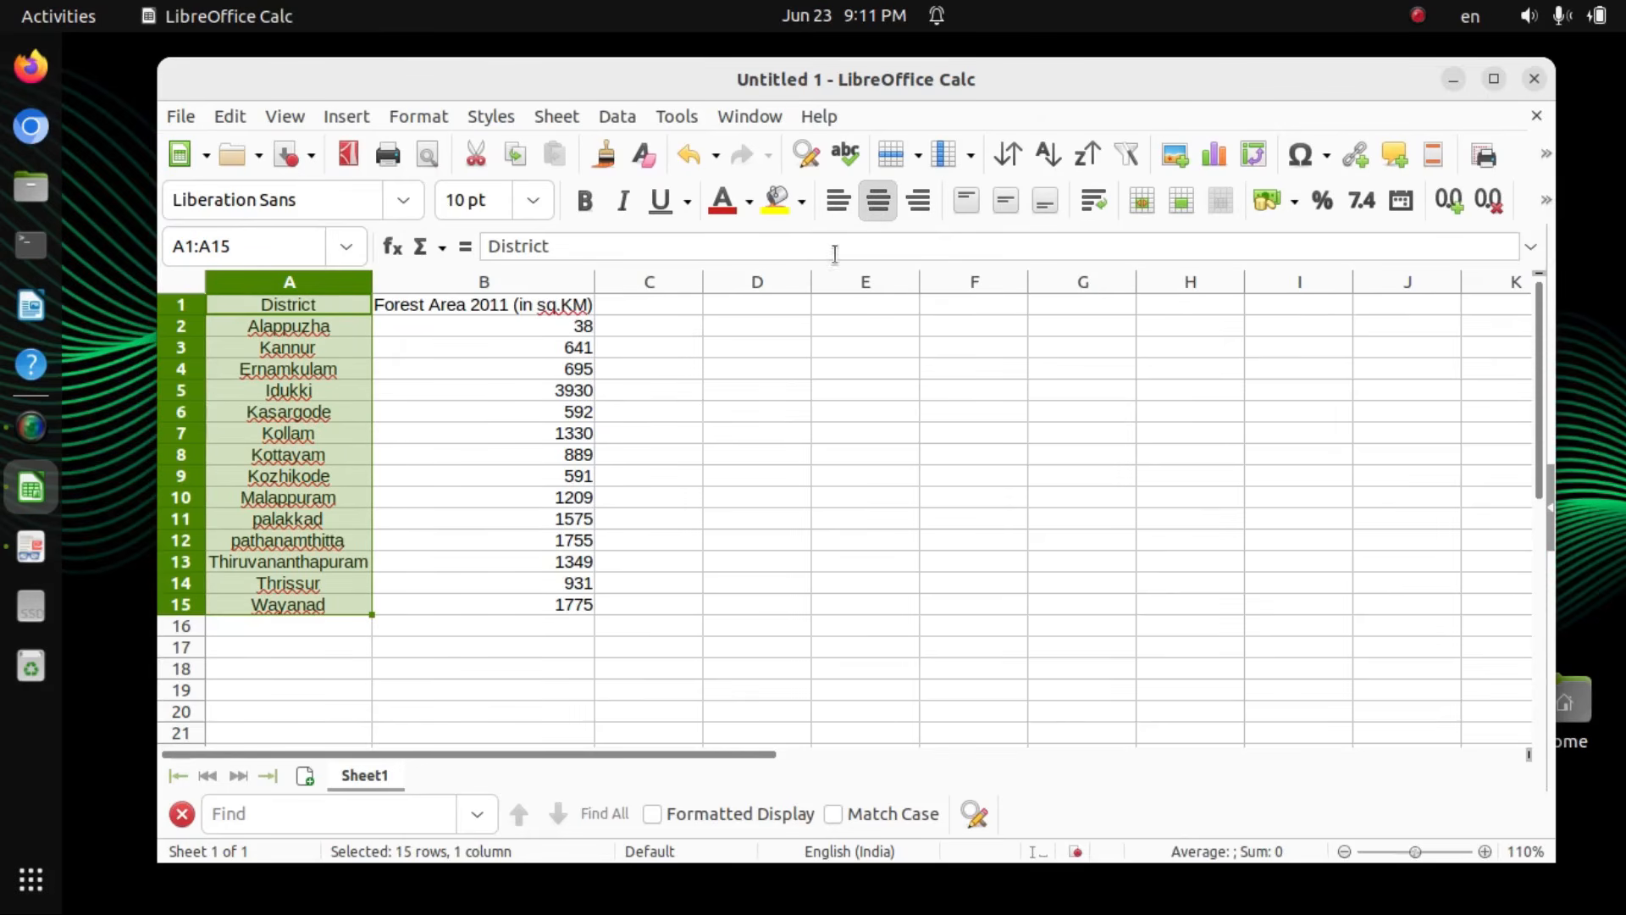
left_click(915, 210)
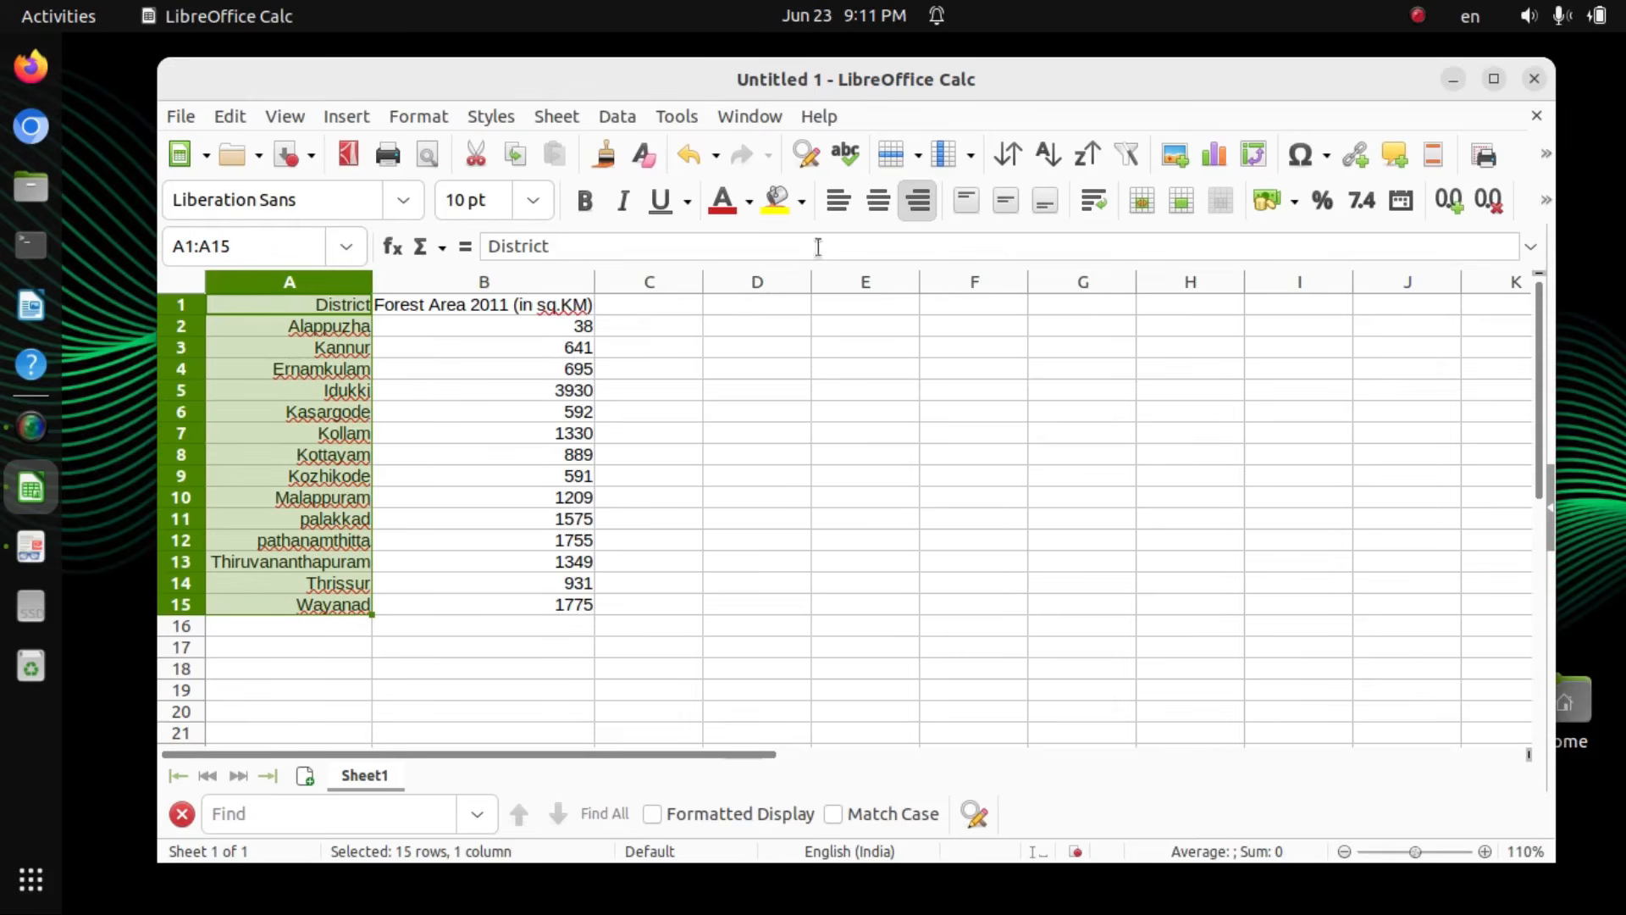
left_click(840, 206)
left_click(510, 476)
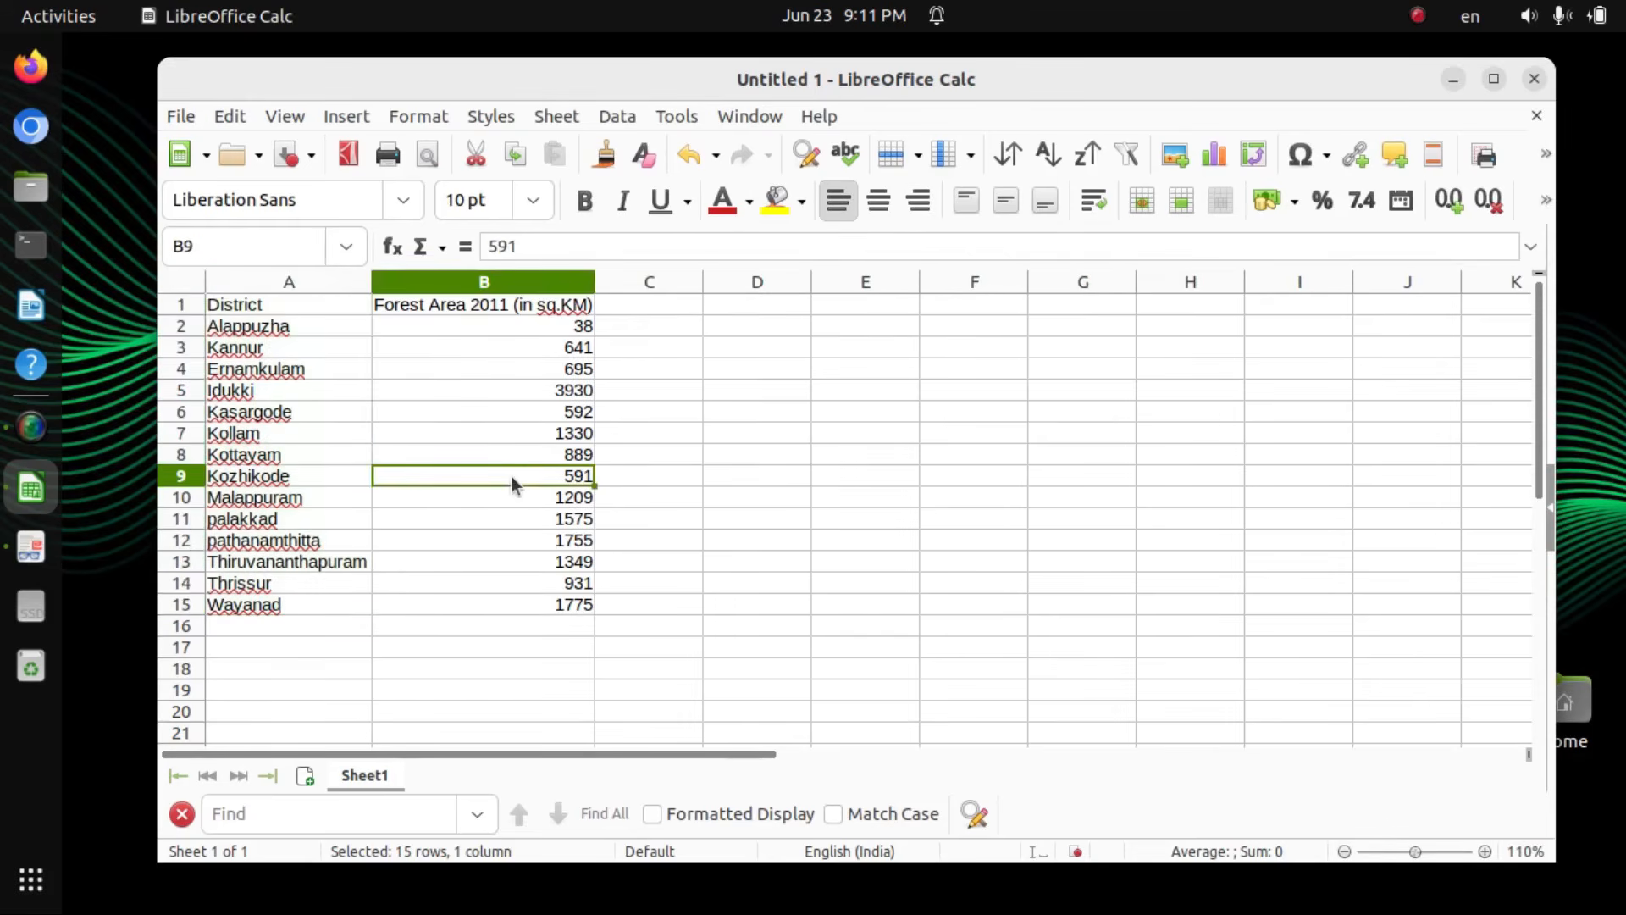
Step: Right-align the 2011 forest area column B1:B15, including its heading
left_click_drag(536, 305, 568, 604)
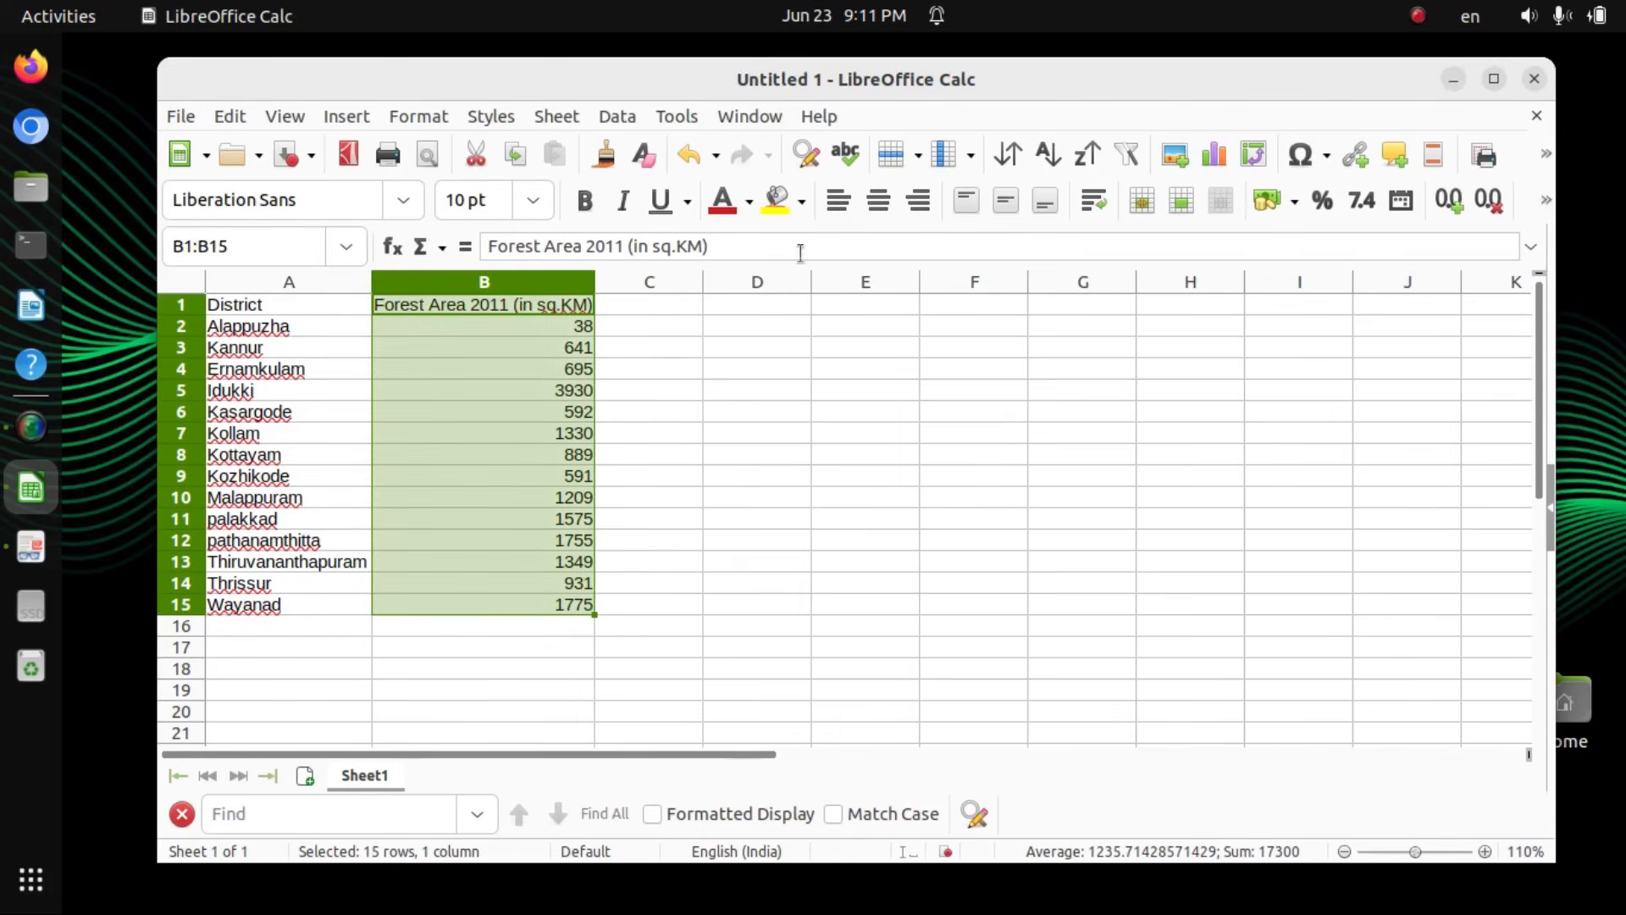
left_click(878, 218)
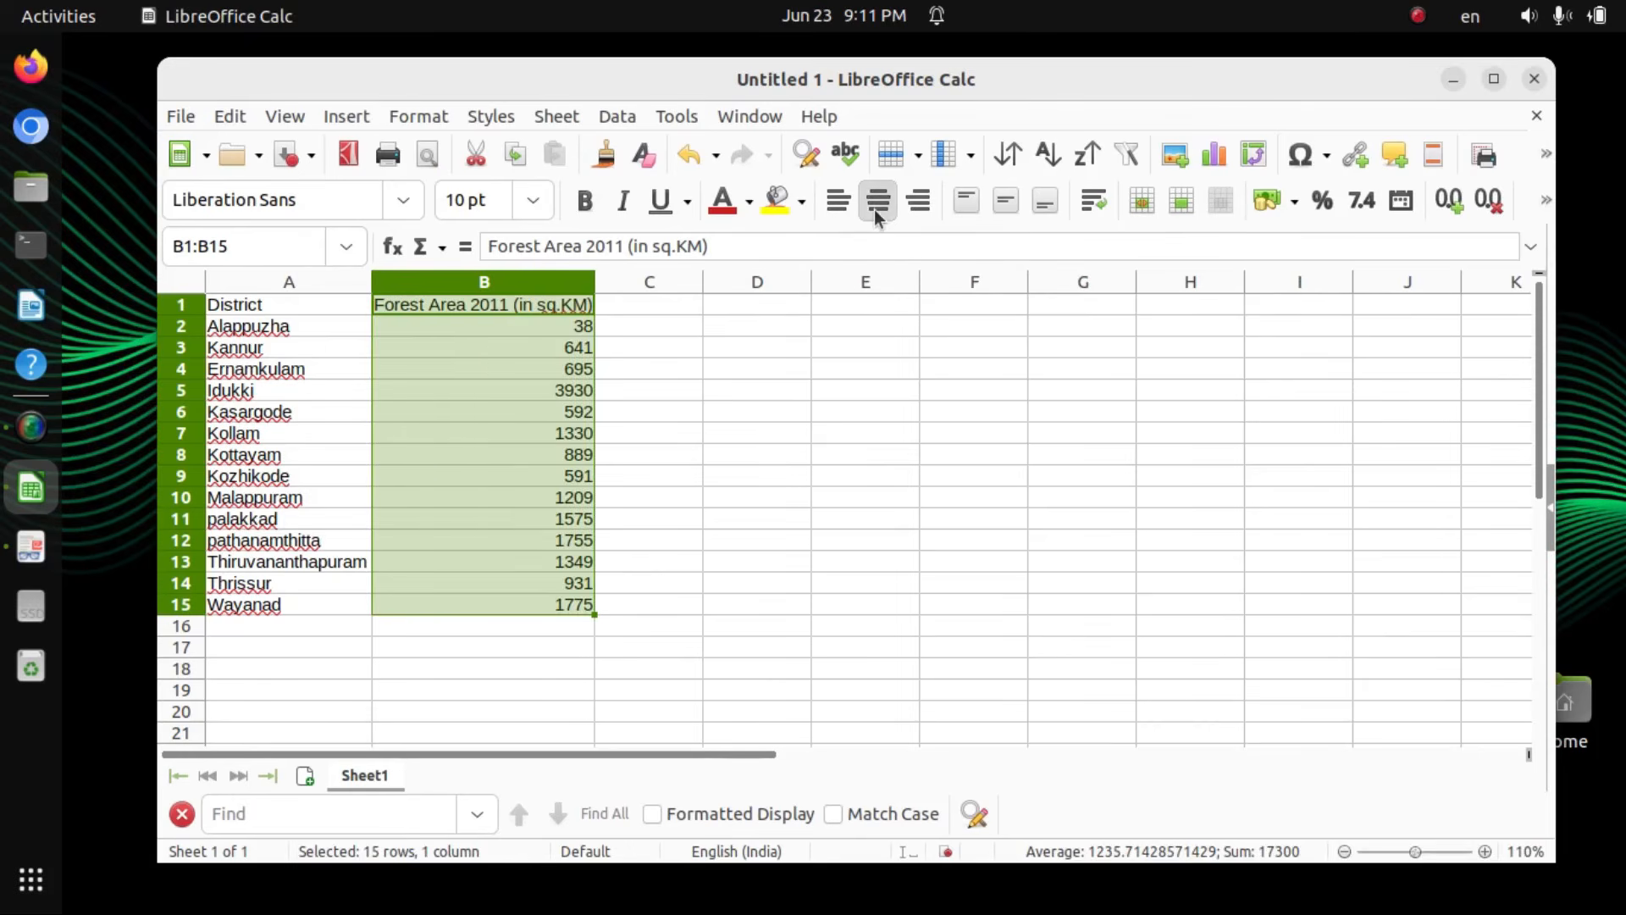
left_click(921, 208)
left_click(613, 412)
left_click(656, 308)
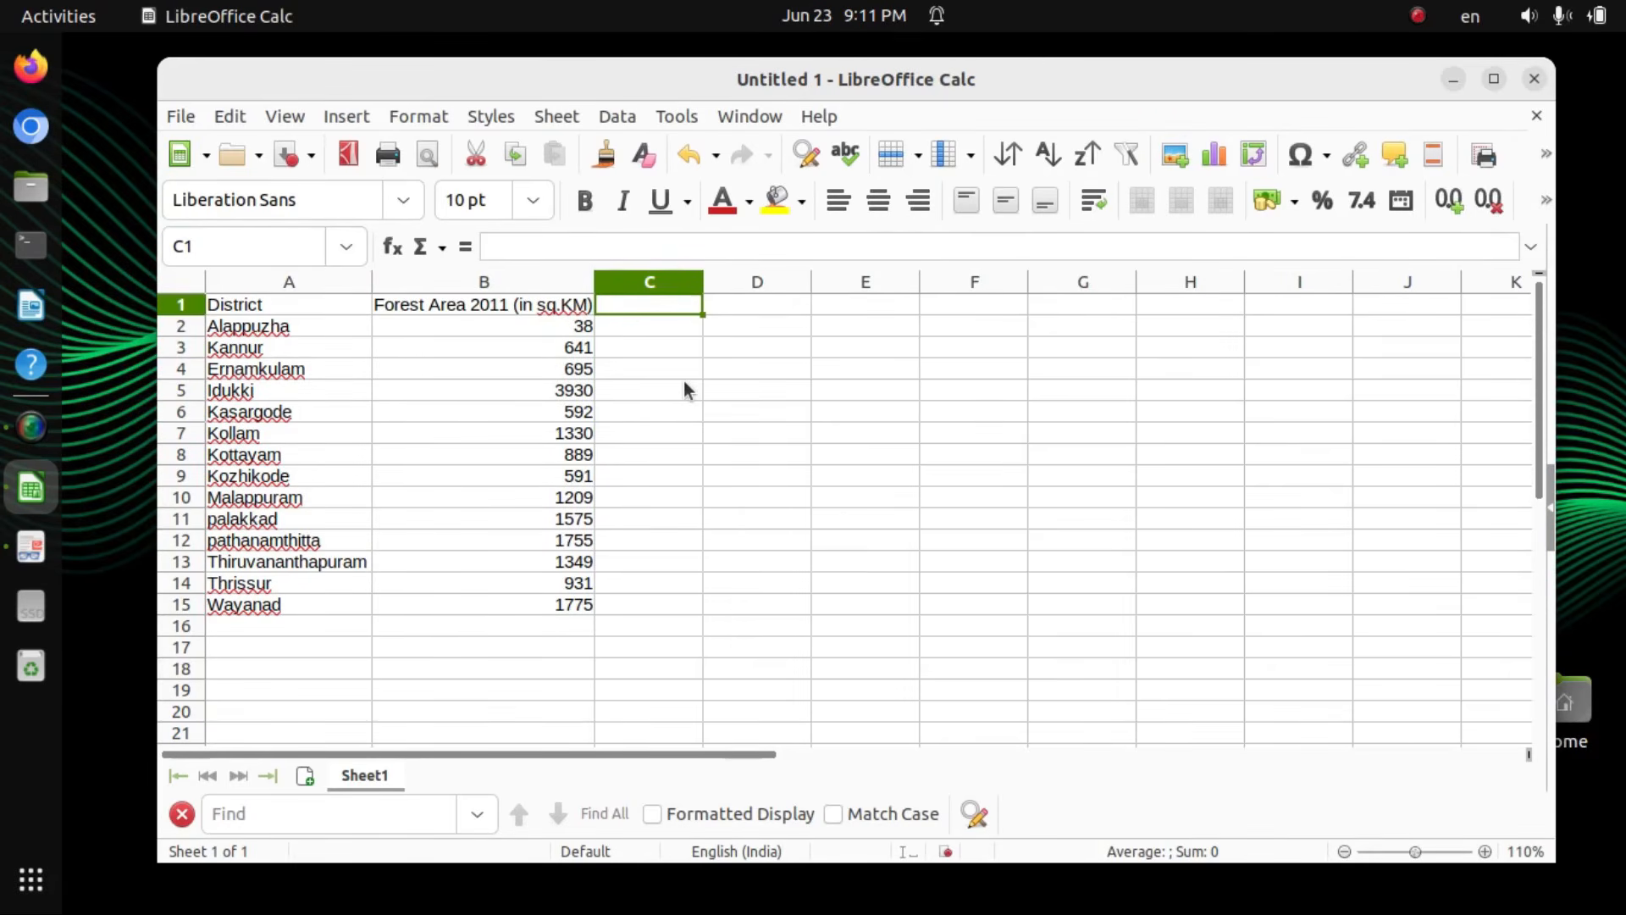
Step: Copy the heading from B1 into C1 and widen column C to show the full heading
left_click(508, 310)
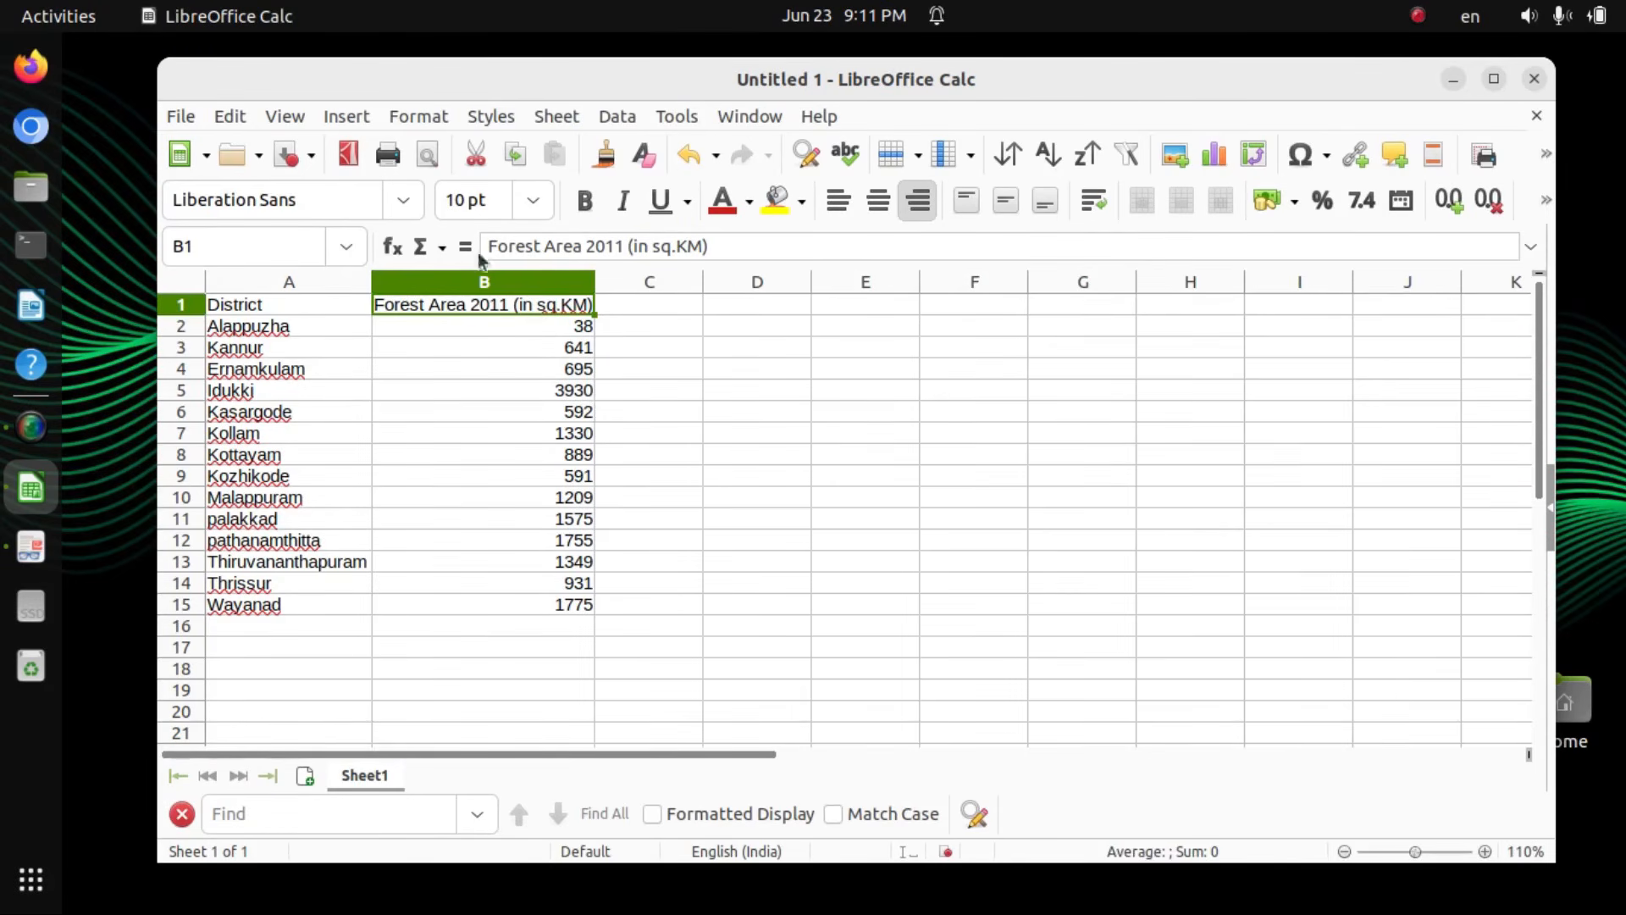
left_click(232, 120)
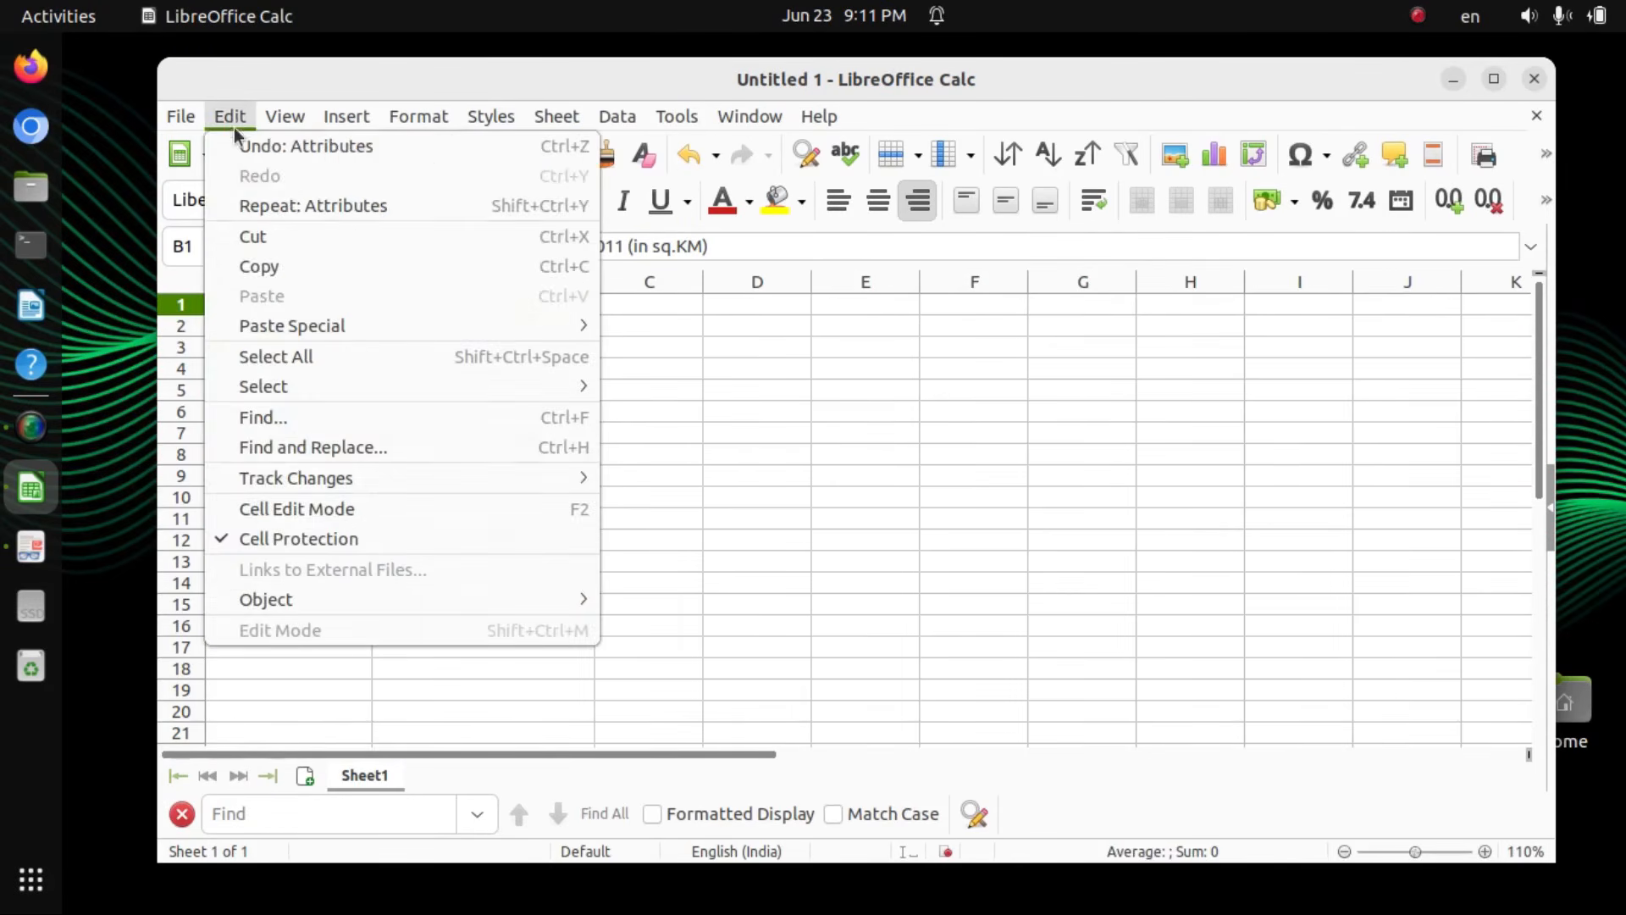
left_click(308, 266)
left_click(657, 307)
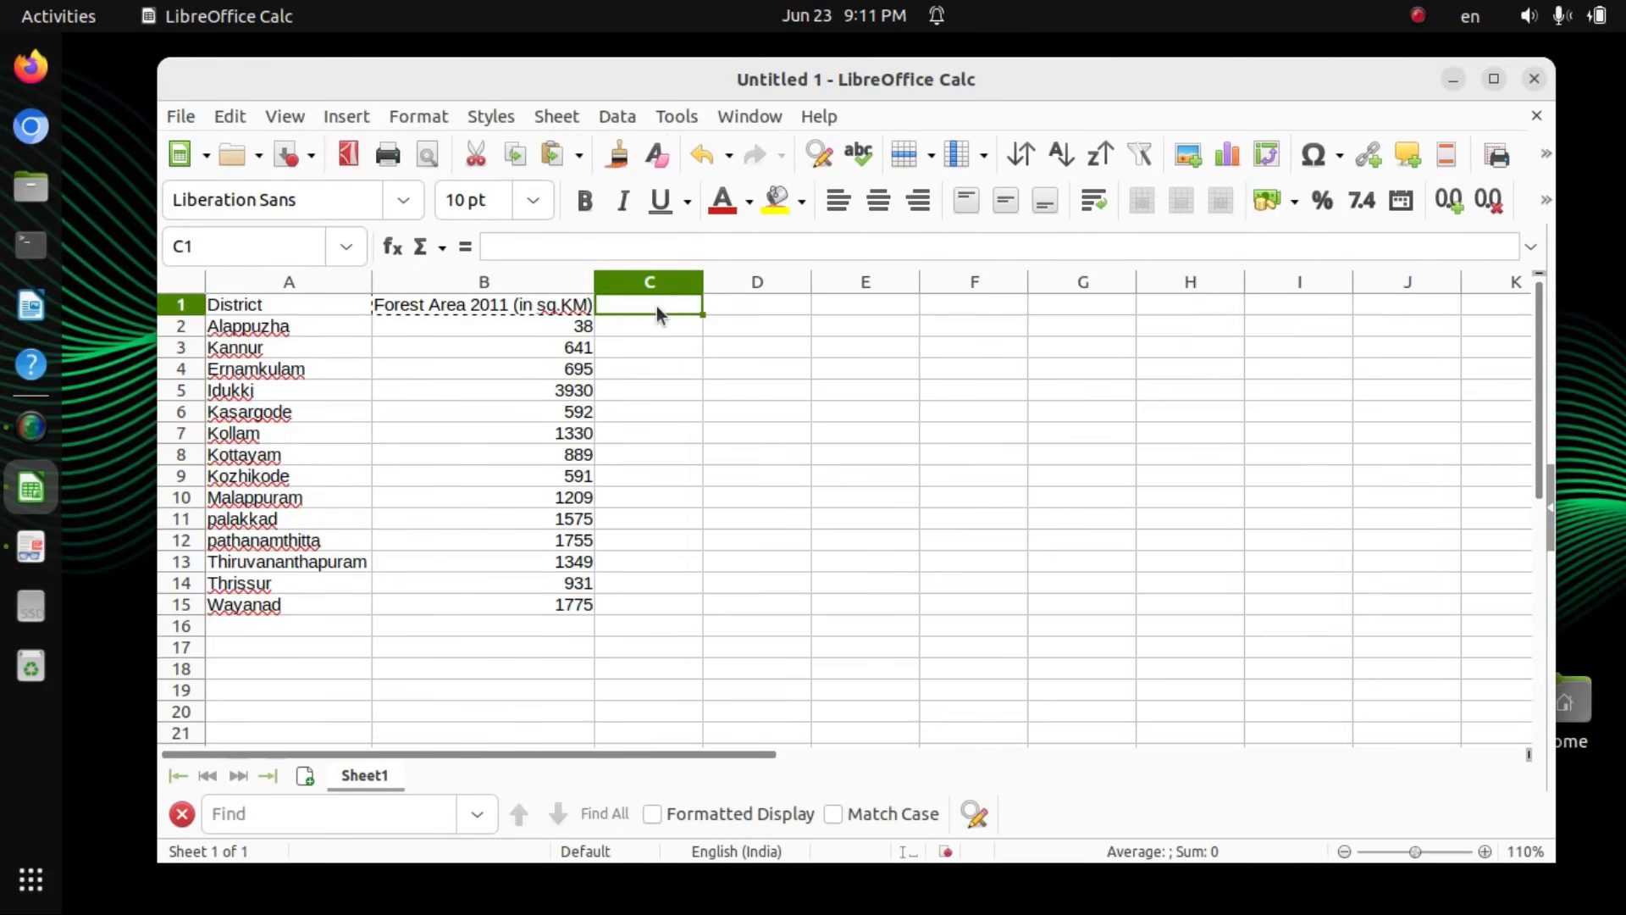
left_click(233, 120)
left_click(320, 297)
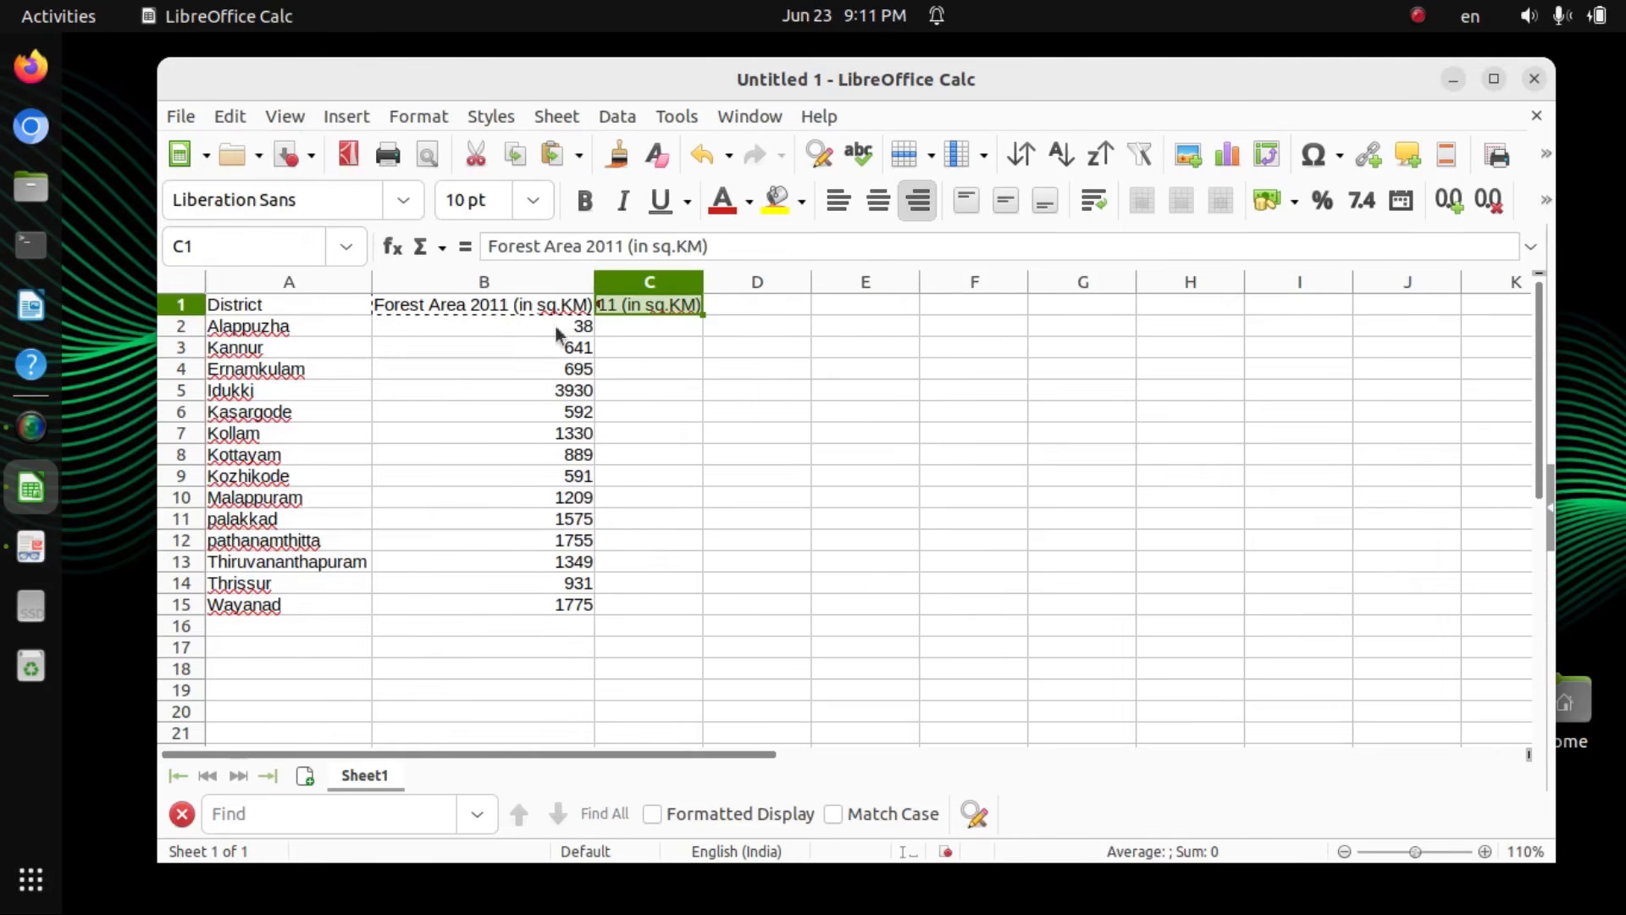
left_click(687, 352)
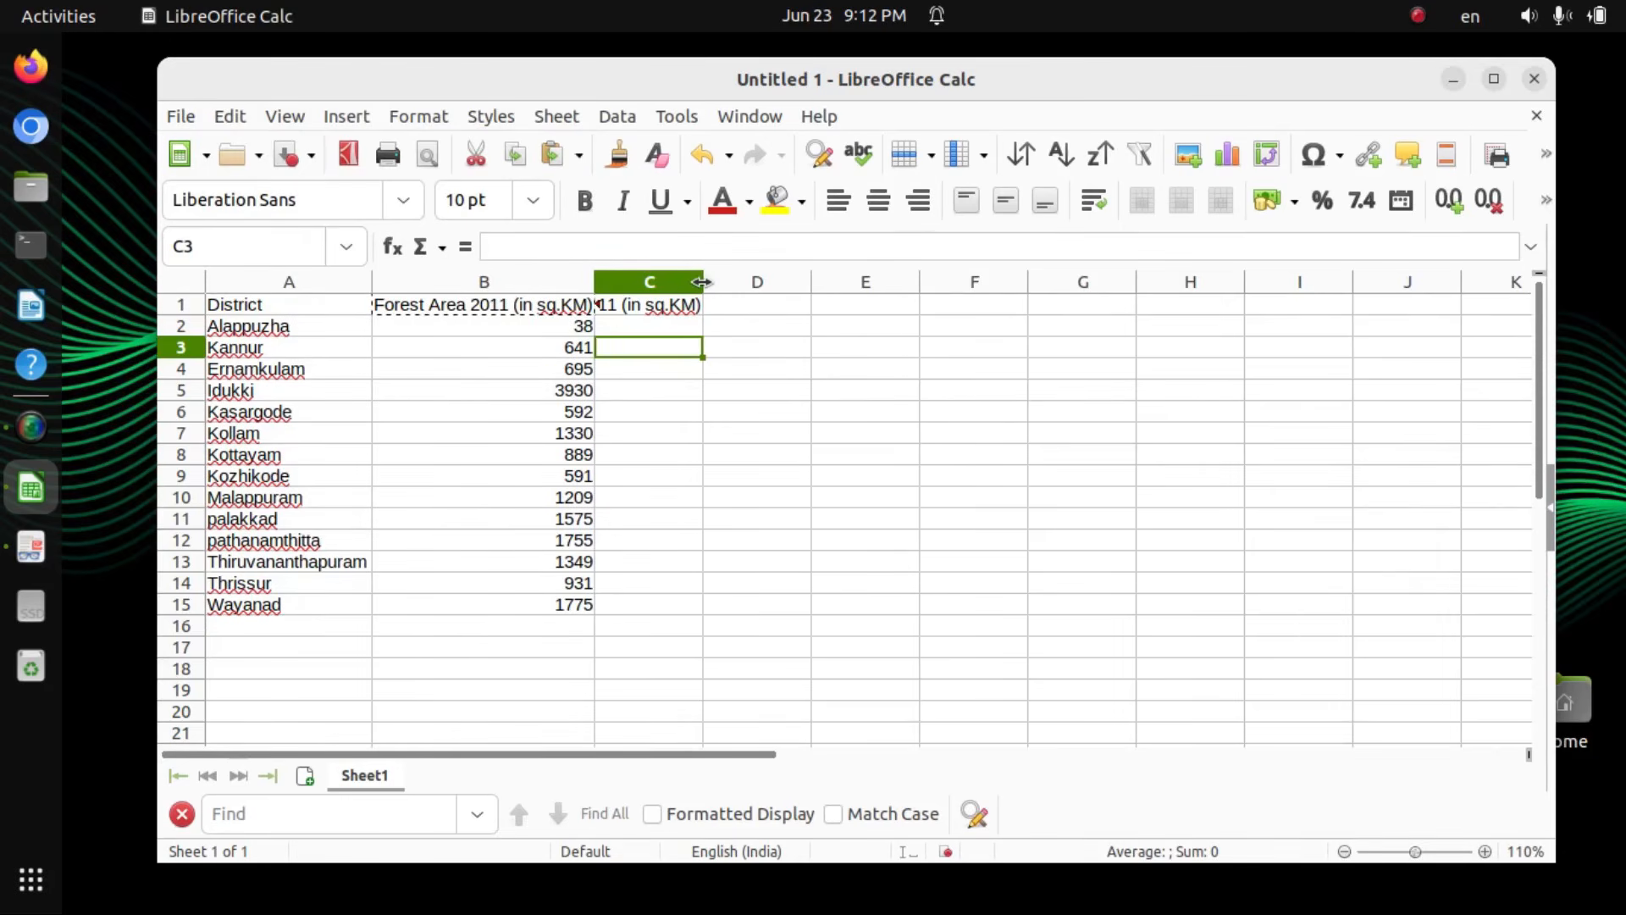
left_click_drag(702, 282, 855, 288)
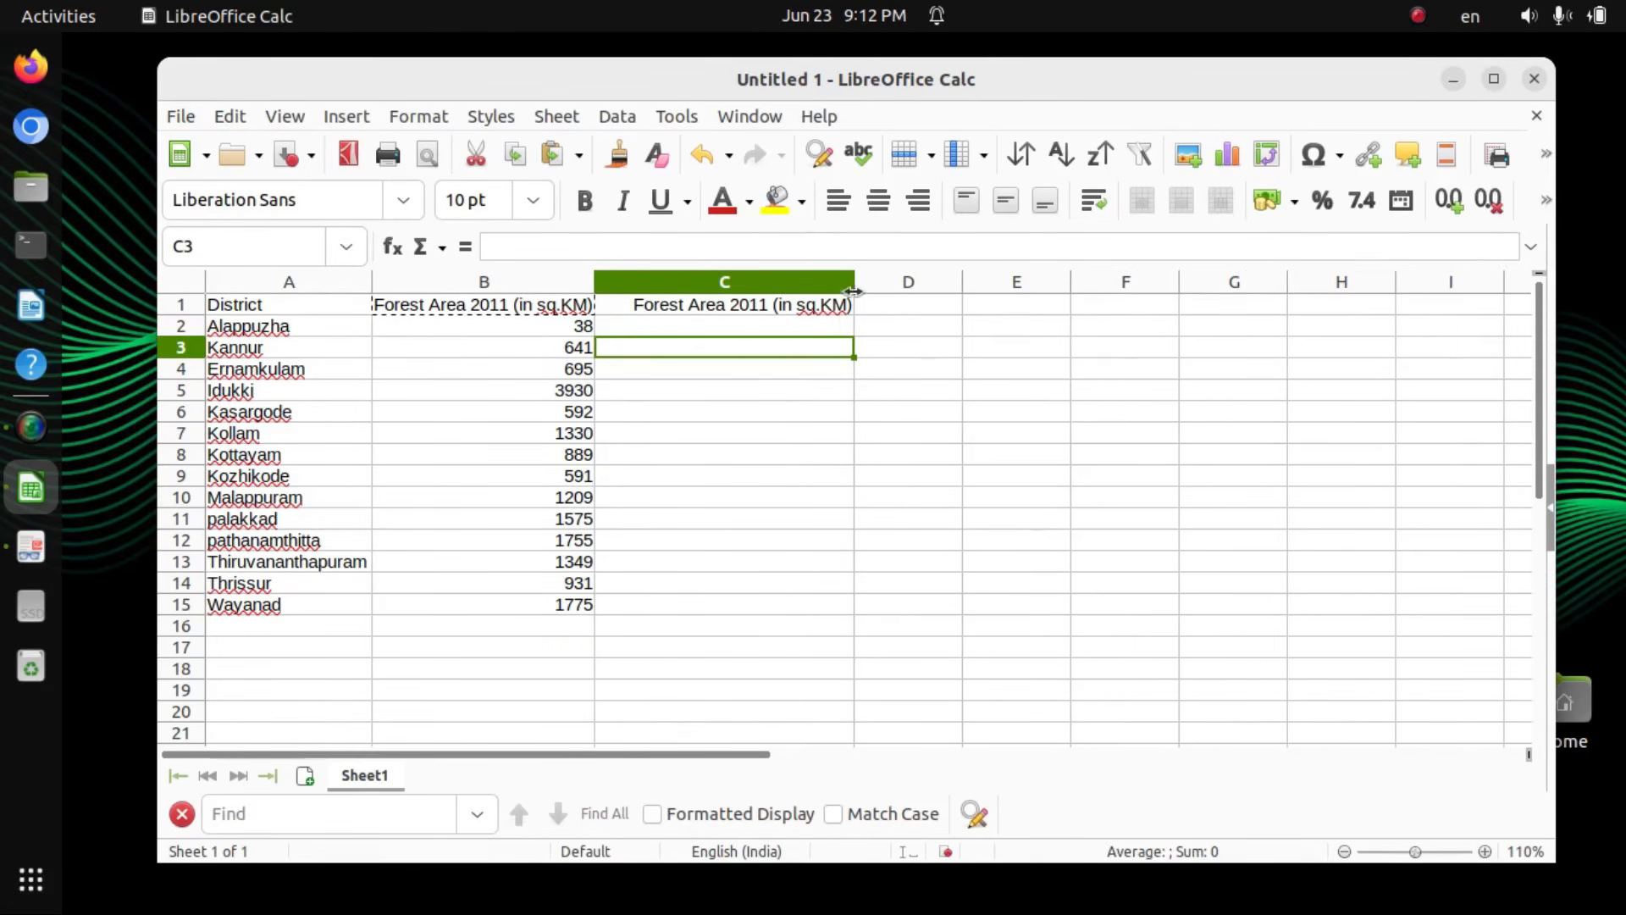
Step: Change the year in the C1 heading so that it reads "Forest Area 2021 (in sq.KM)"
left_click(749, 306)
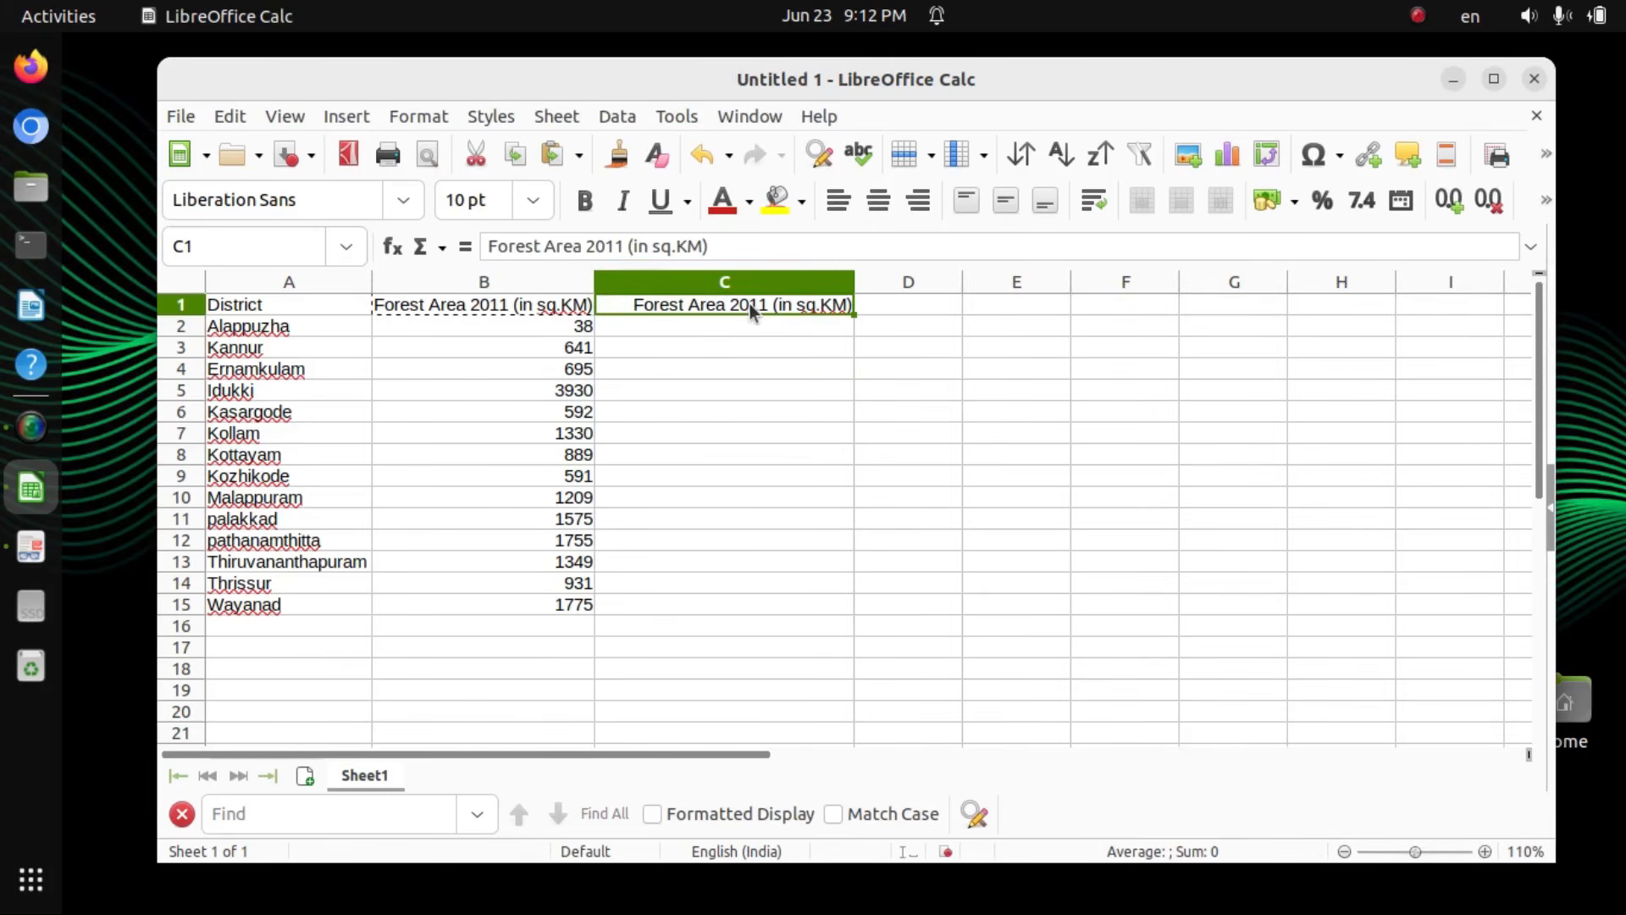
left_click(615, 245)
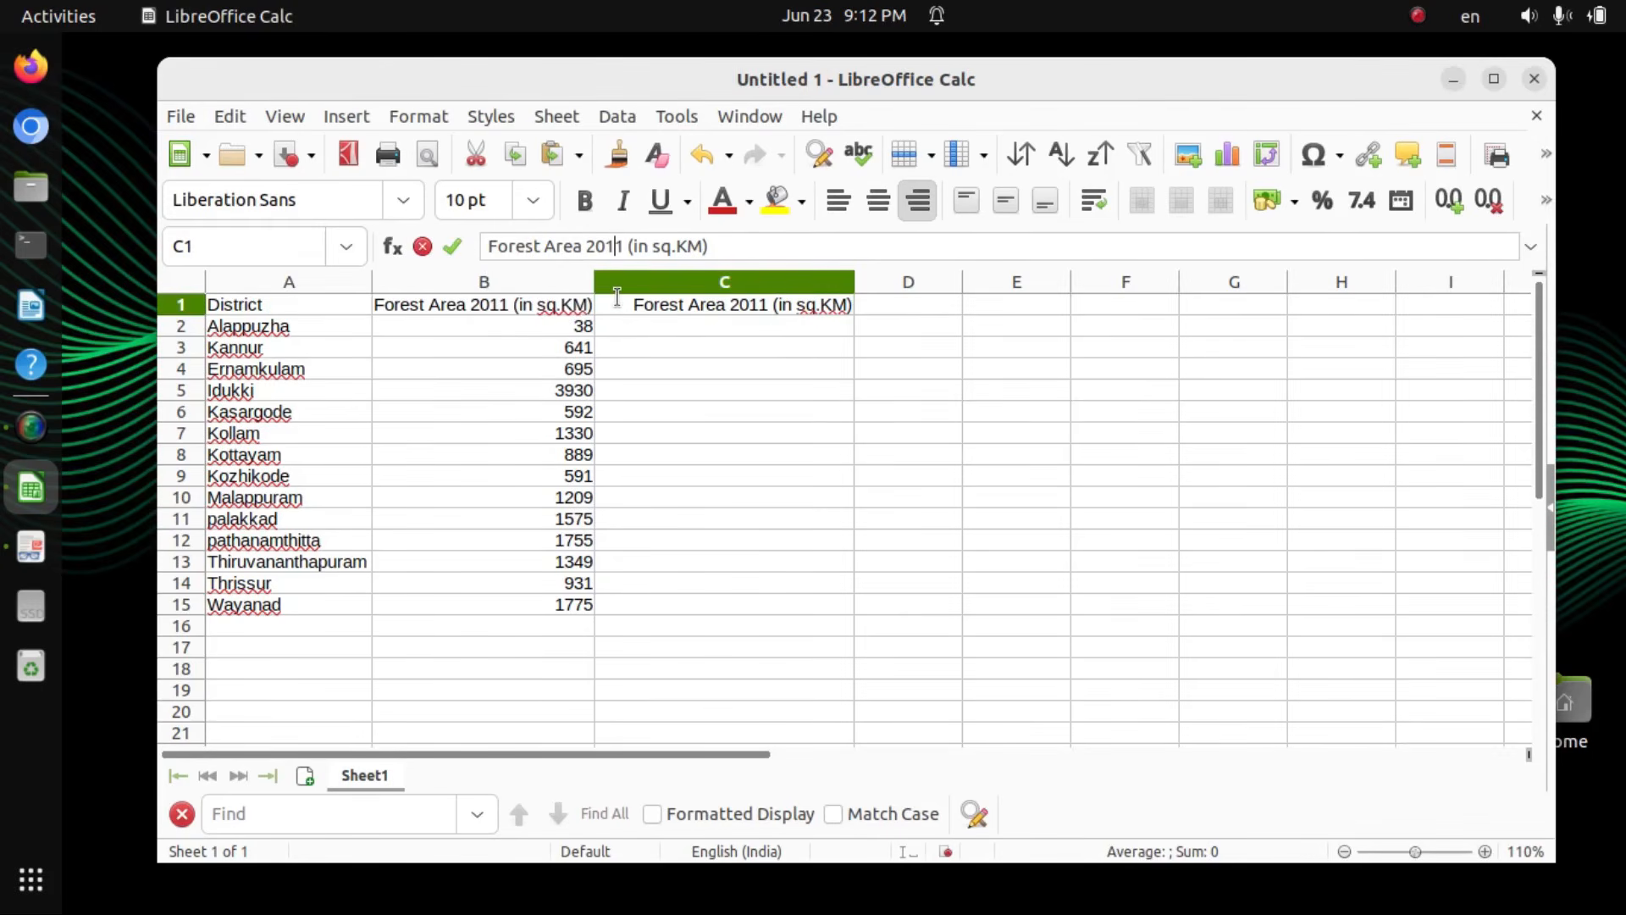
key("BackSpace")
type("2")
key("Return")
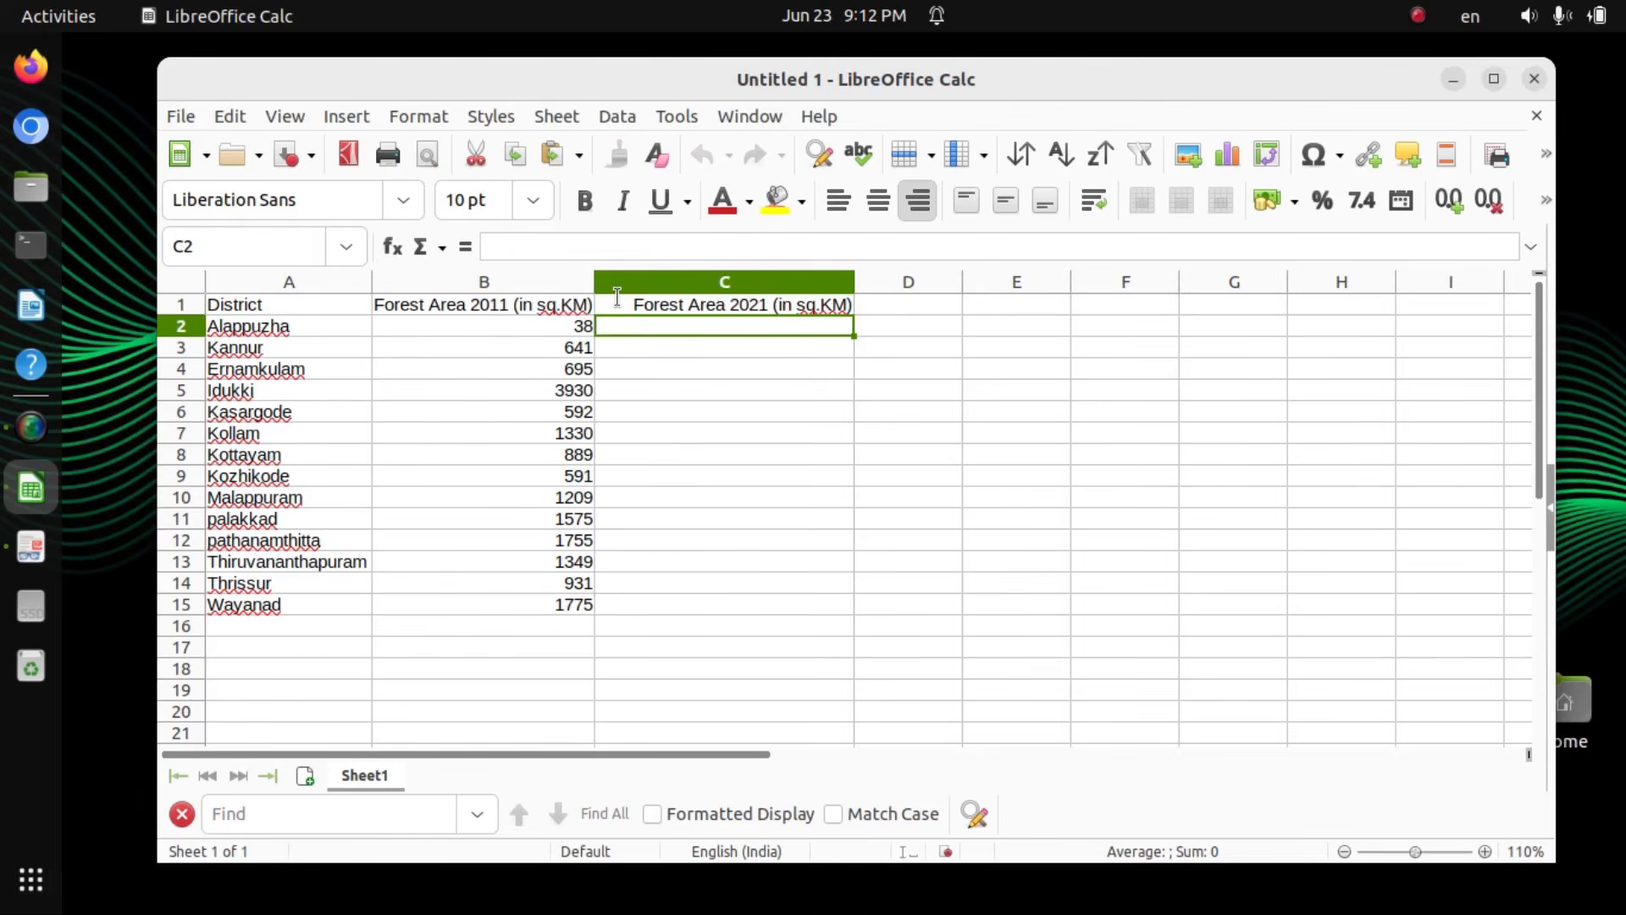
left_click(733, 306)
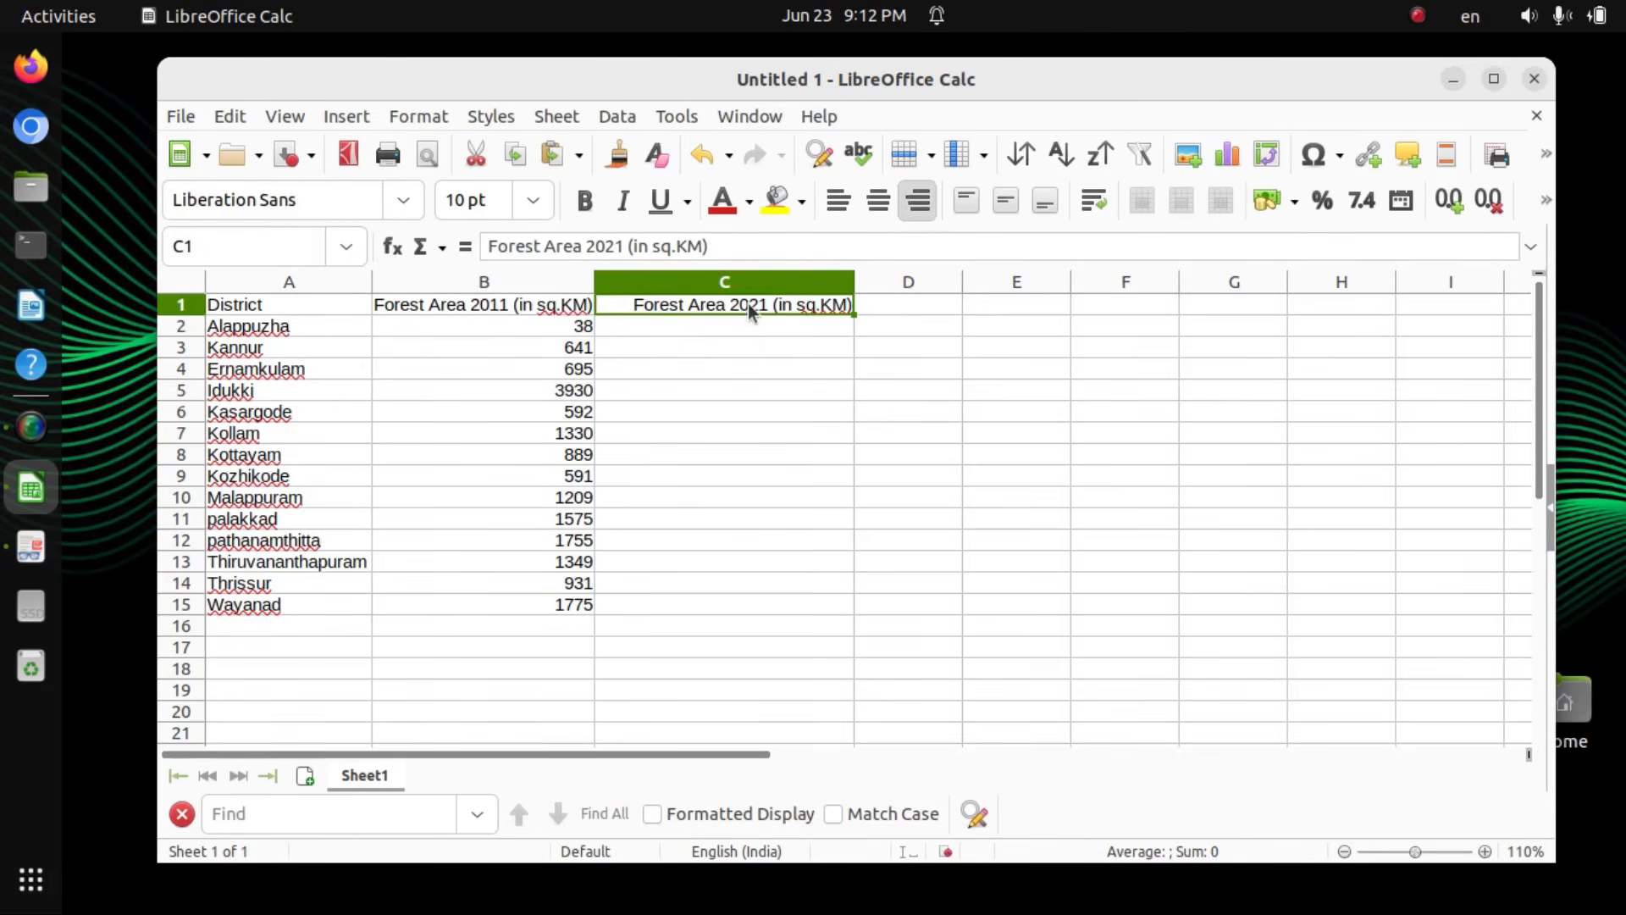
double_click(749, 305)
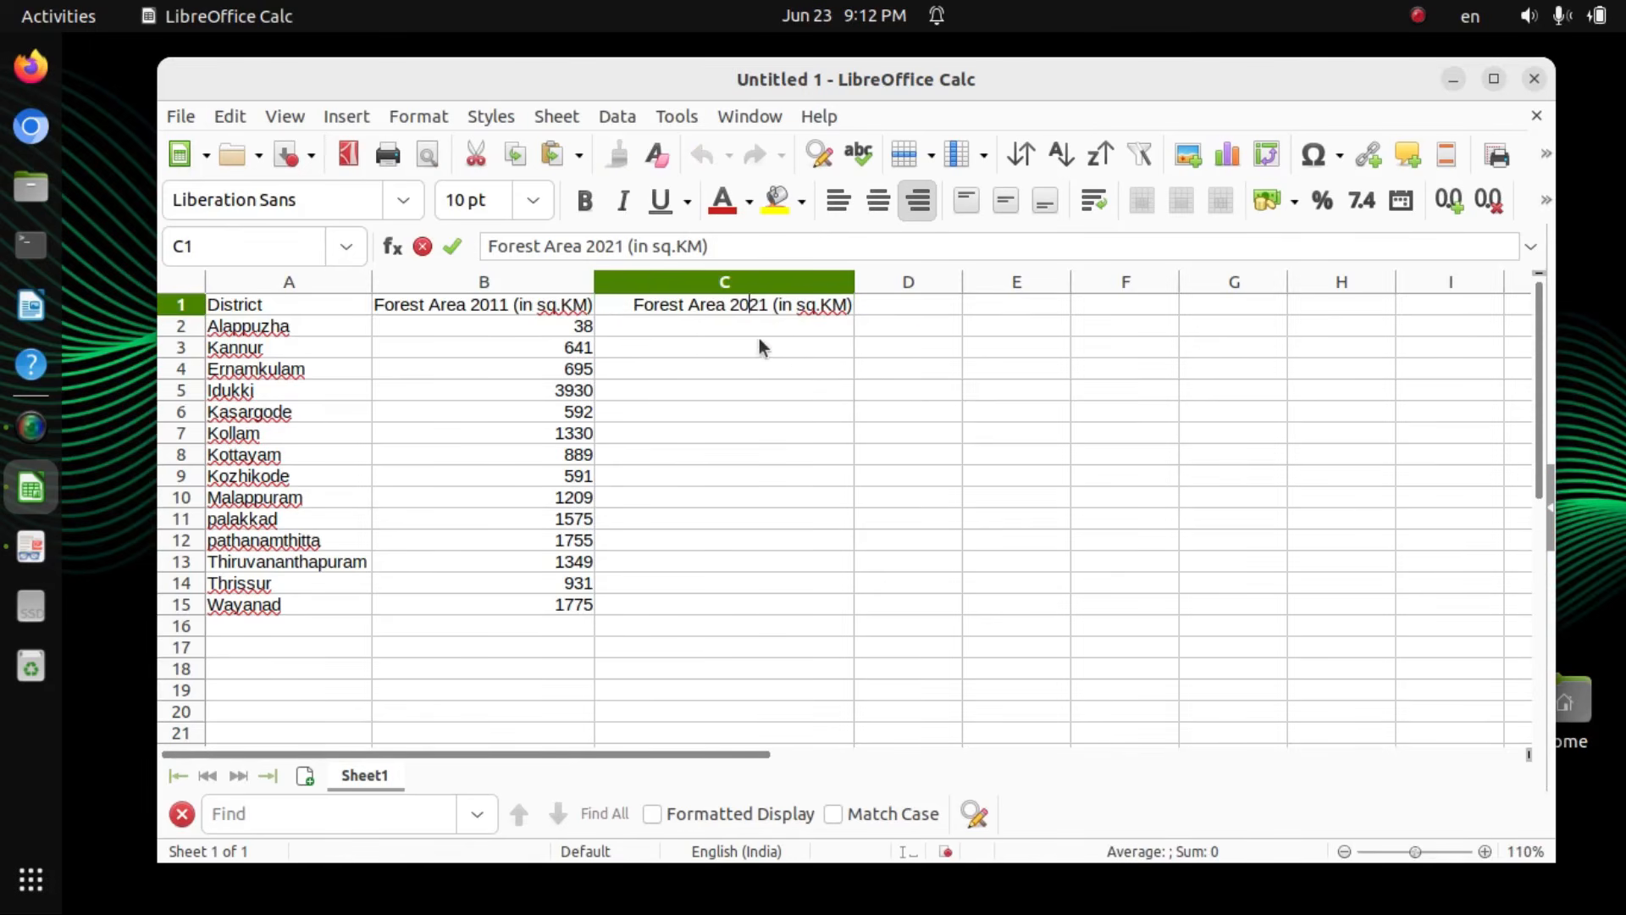
left_click(757, 354)
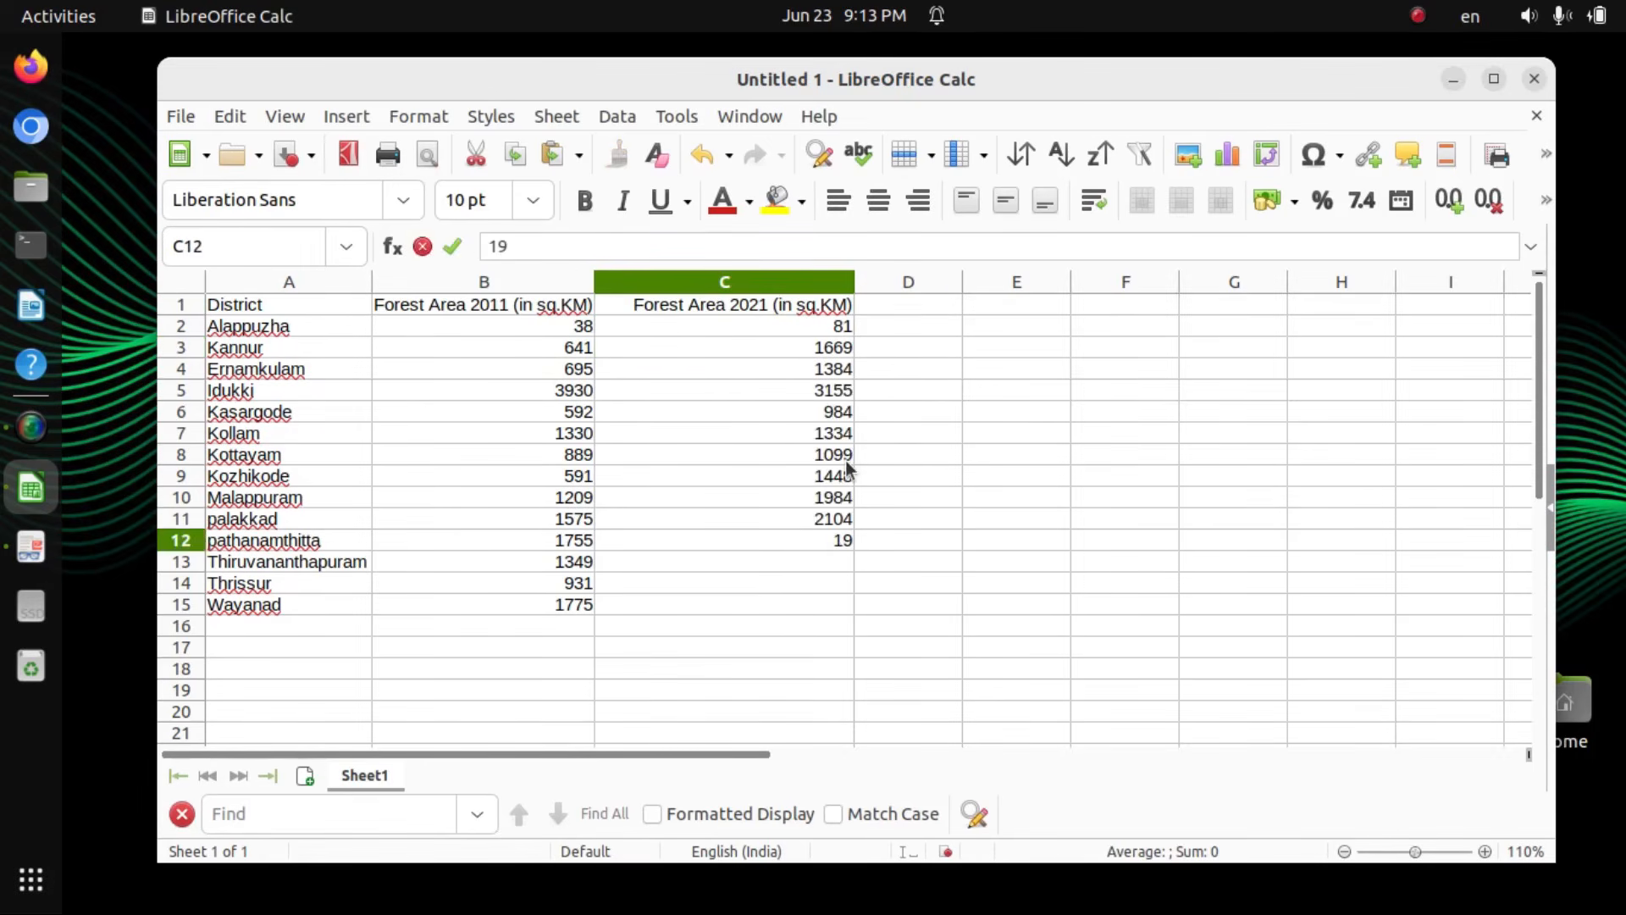
Step: Enter the 2021 forest areas 1949, 1317, 1166 and 1581 in C12:C15 for pathanamthitta, Thiruvananthapuram, Thrissur and Wayanad
type("49")
key("Return")
type("1317")
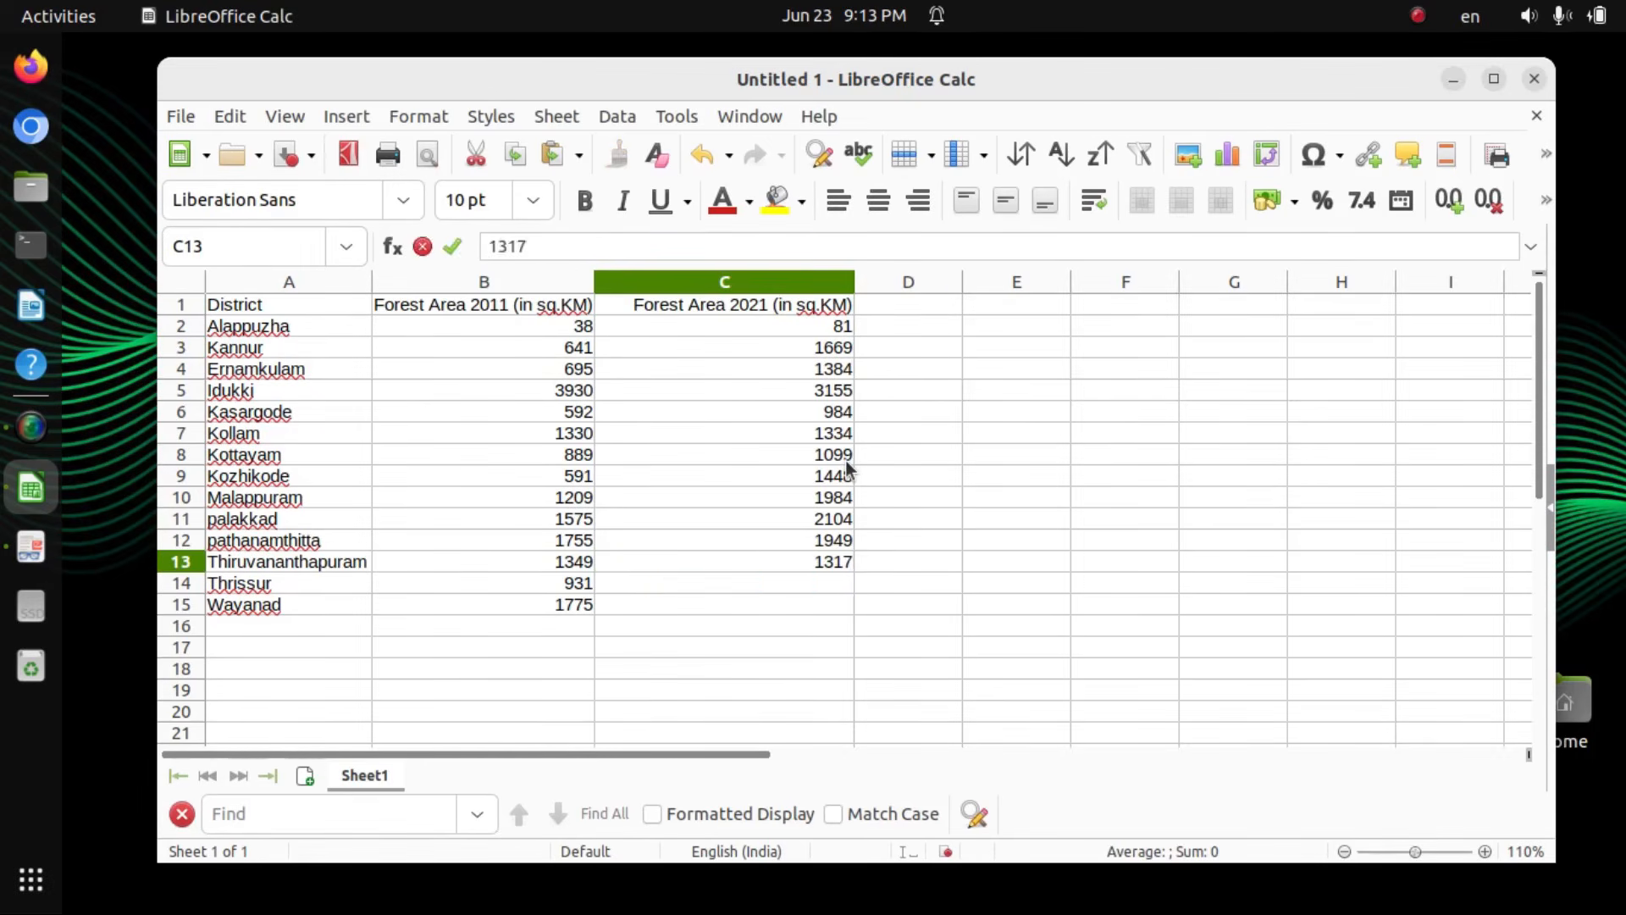
key("Return")
type("1166")
key("Return")
type("1581")
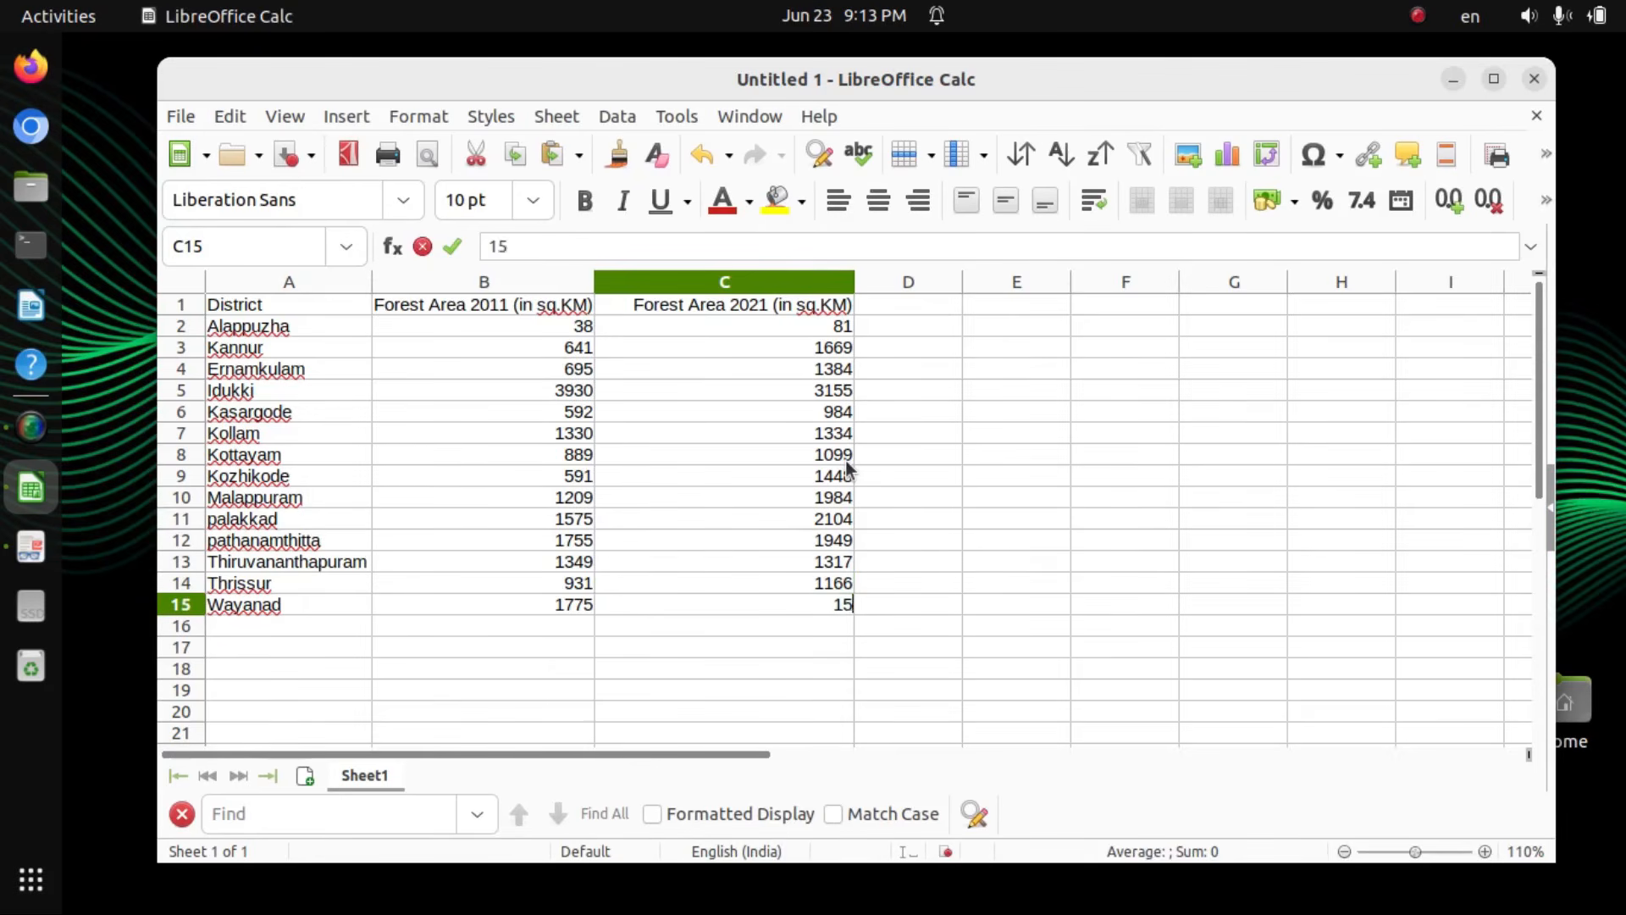
key("Return")
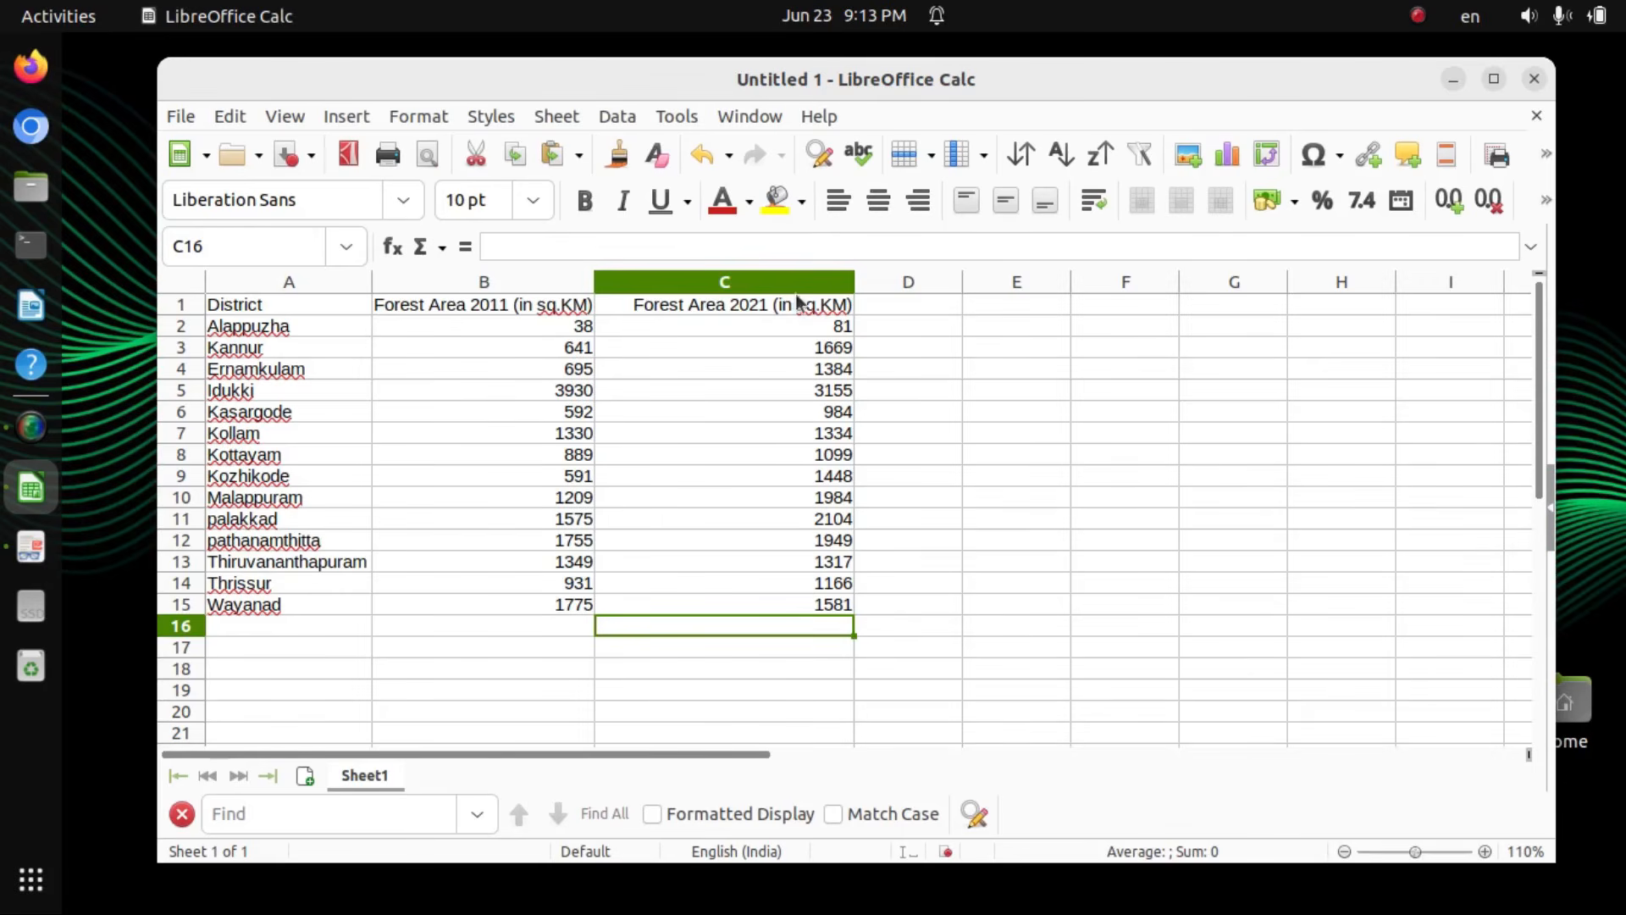
Step: Narrow column C slightly and increase the height of heading row 1
left_click_drag(855, 281, 844, 279)
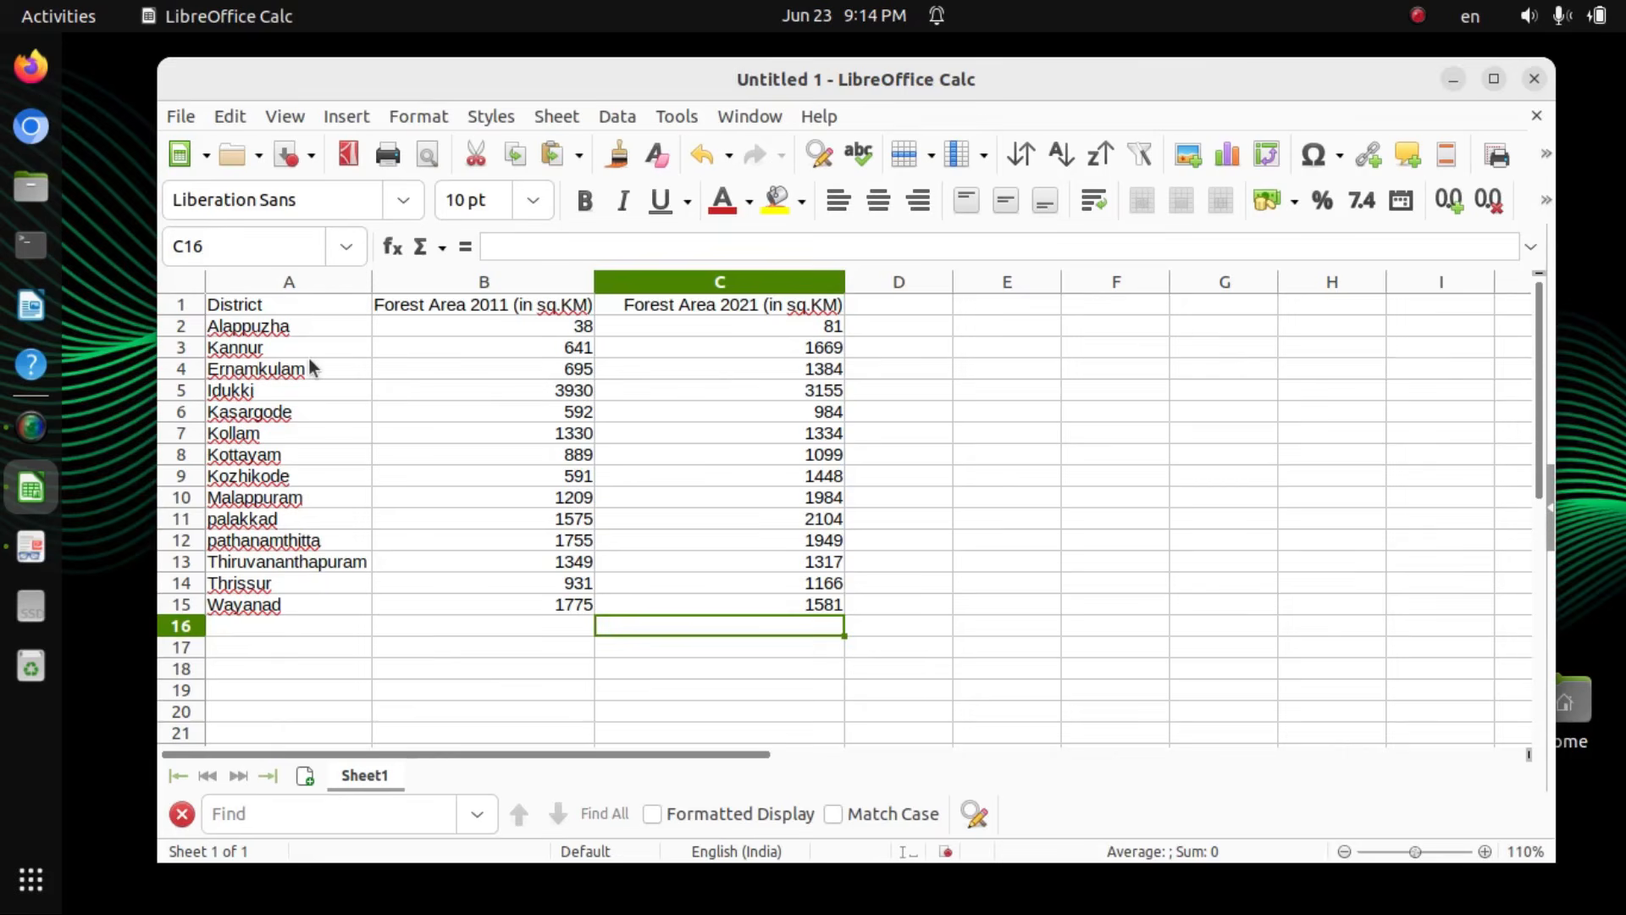
left_click_drag(193, 358, 196, 325)
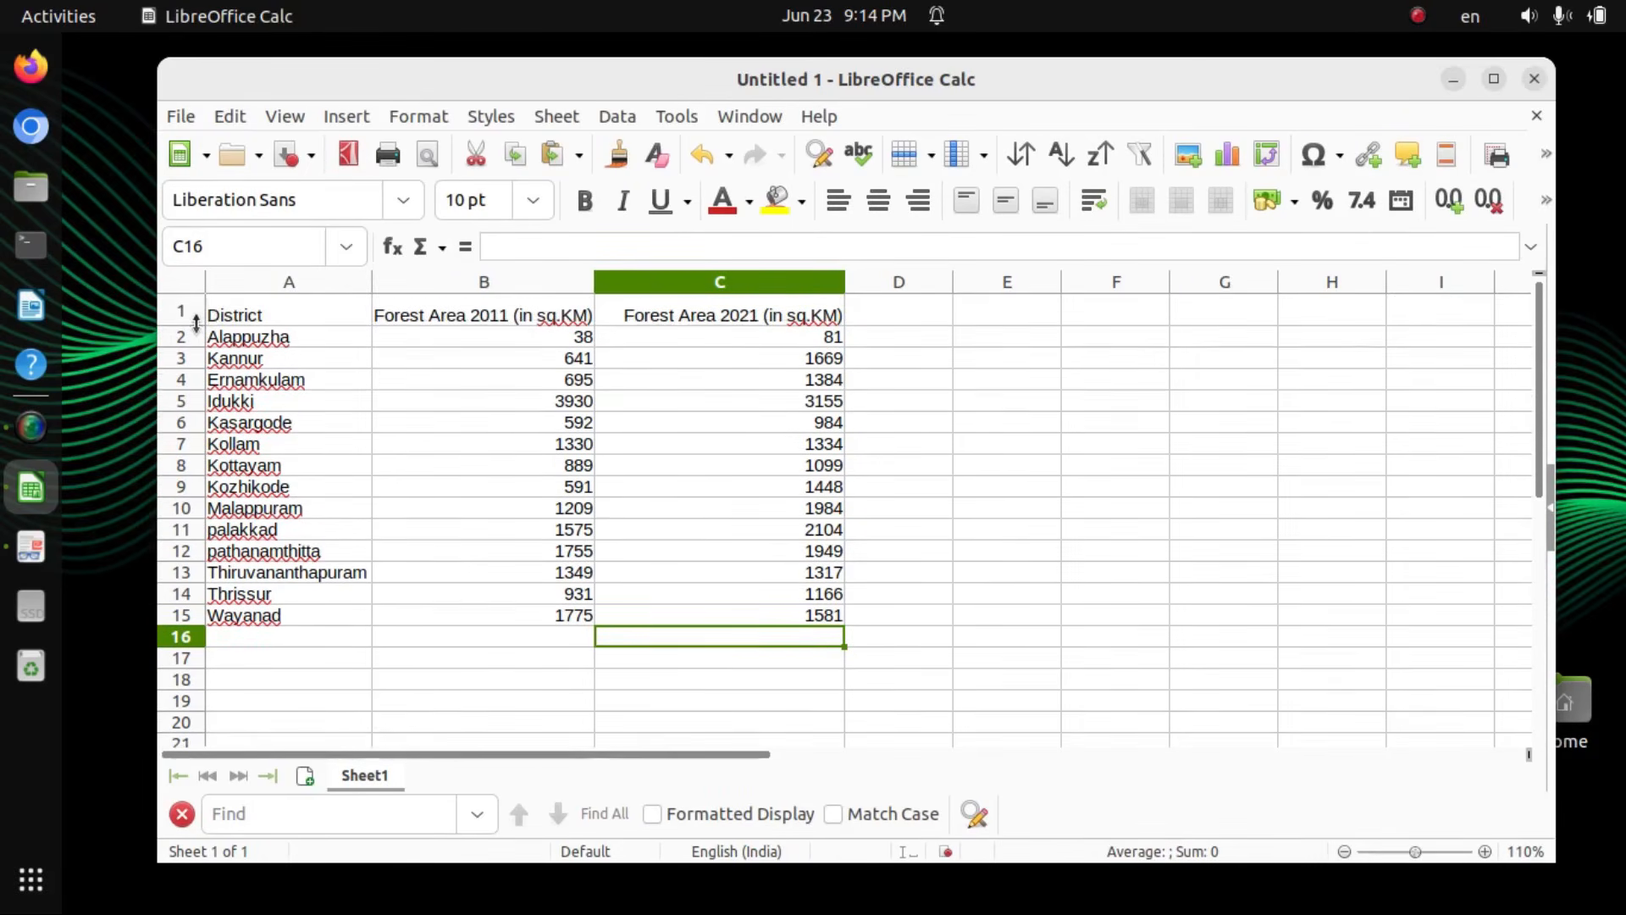
Step: Save the spreadsheet as "forest area" in ODF Spreadsheet (.ods) format in the Students_Works_7 folder under Home
left_click(178, 117)
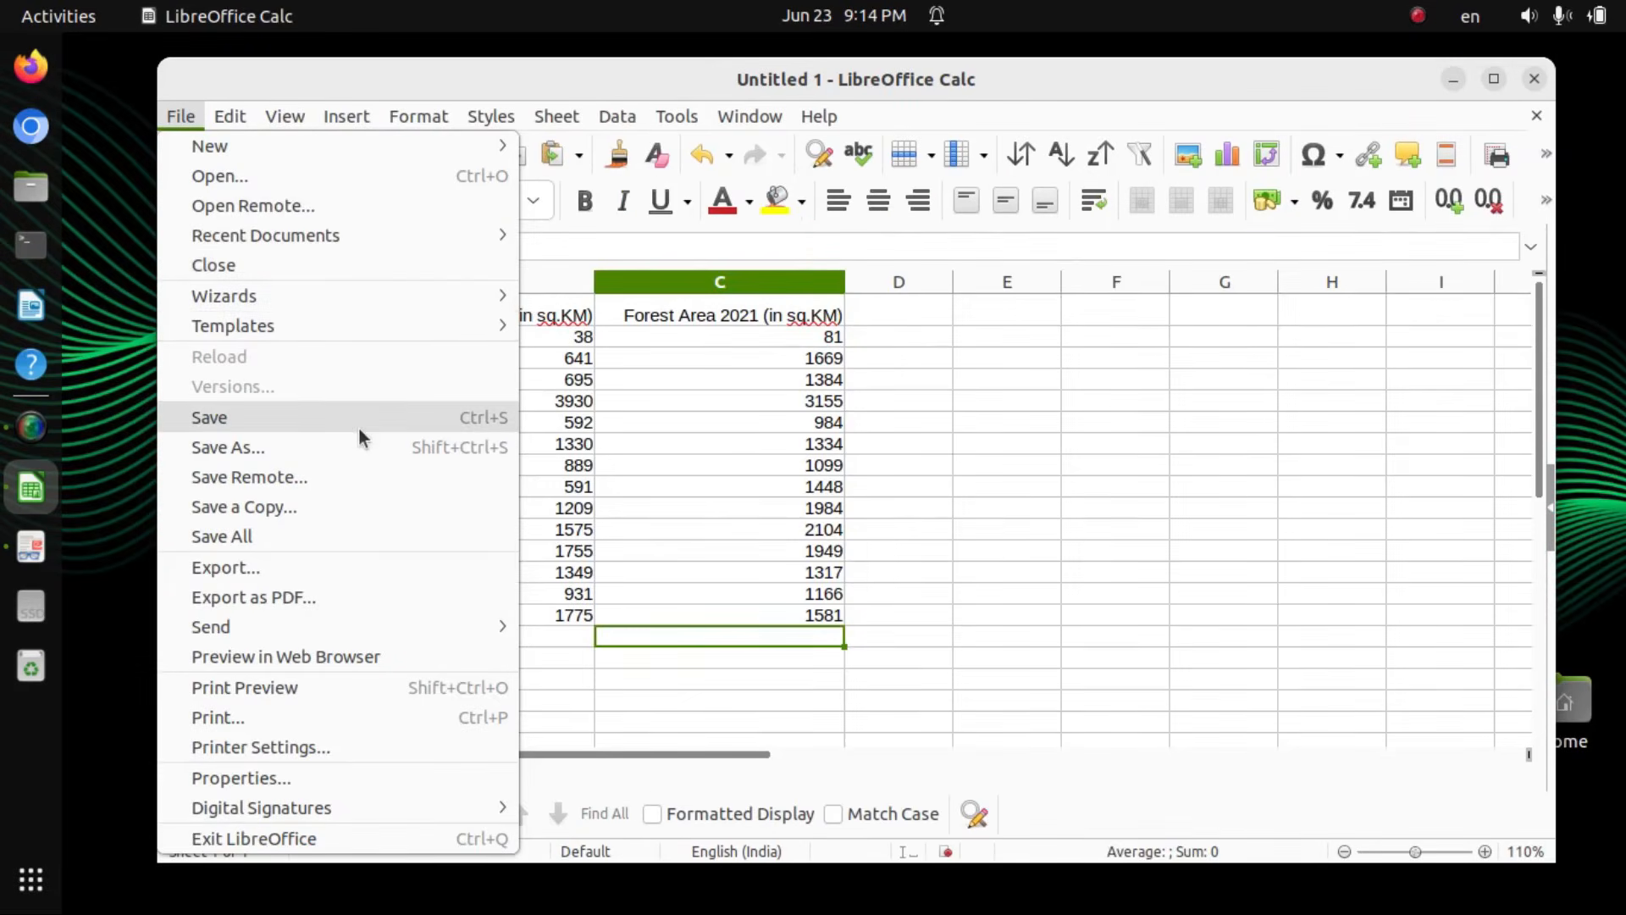
left_click(359, 429)
left_click(323, 156)
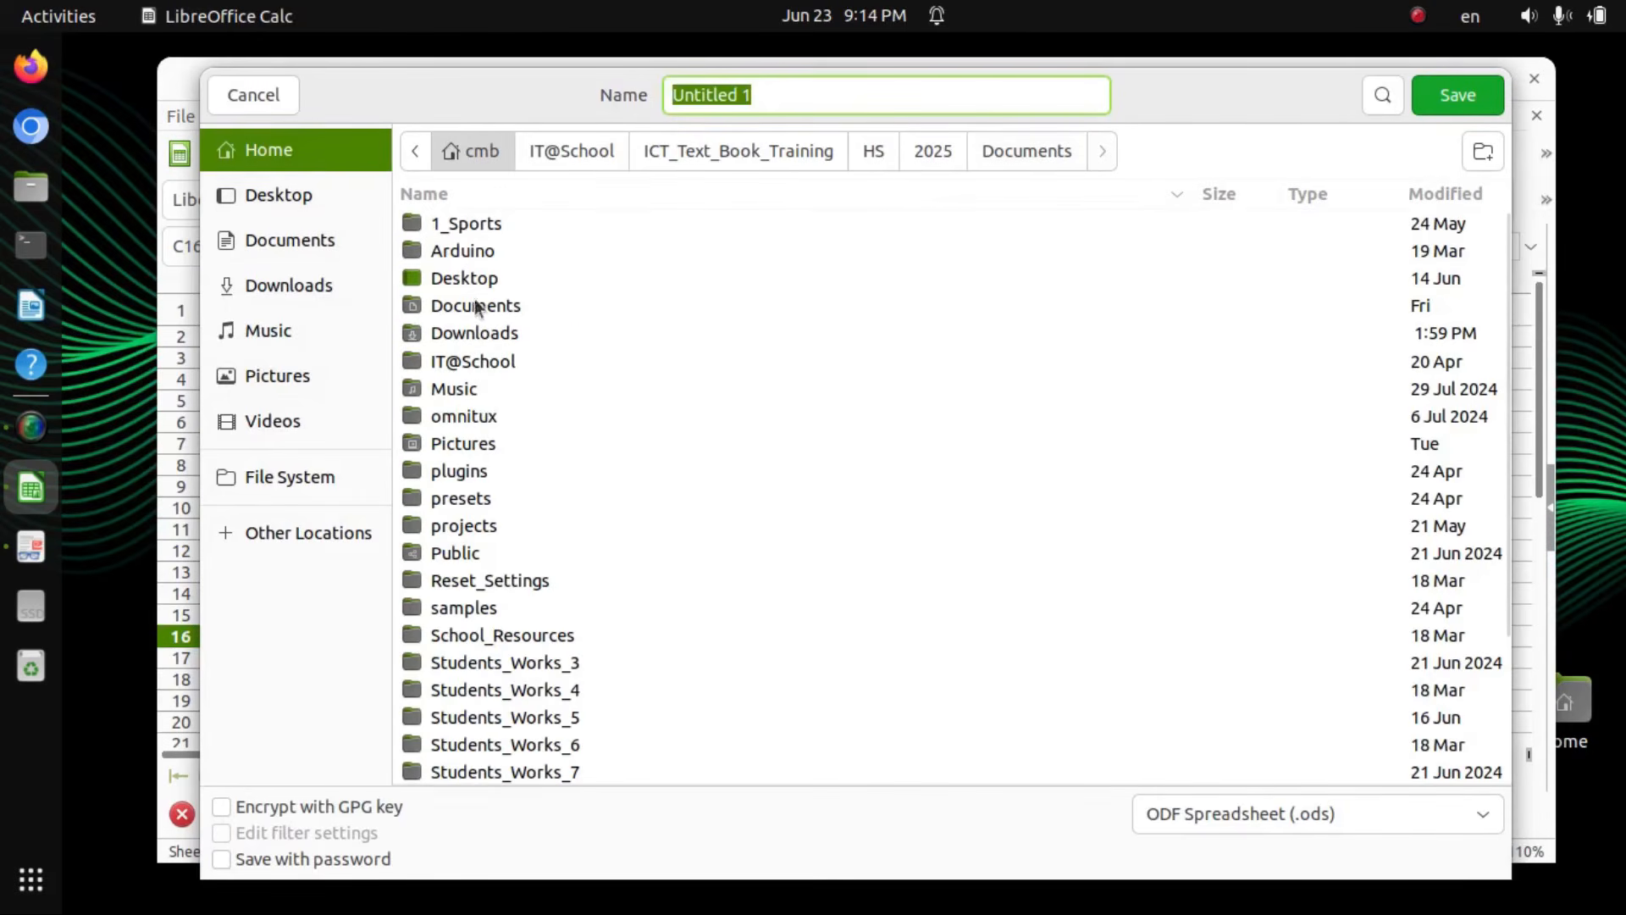
scroll(542, 634, "down", 3)
left_click(552, 632)
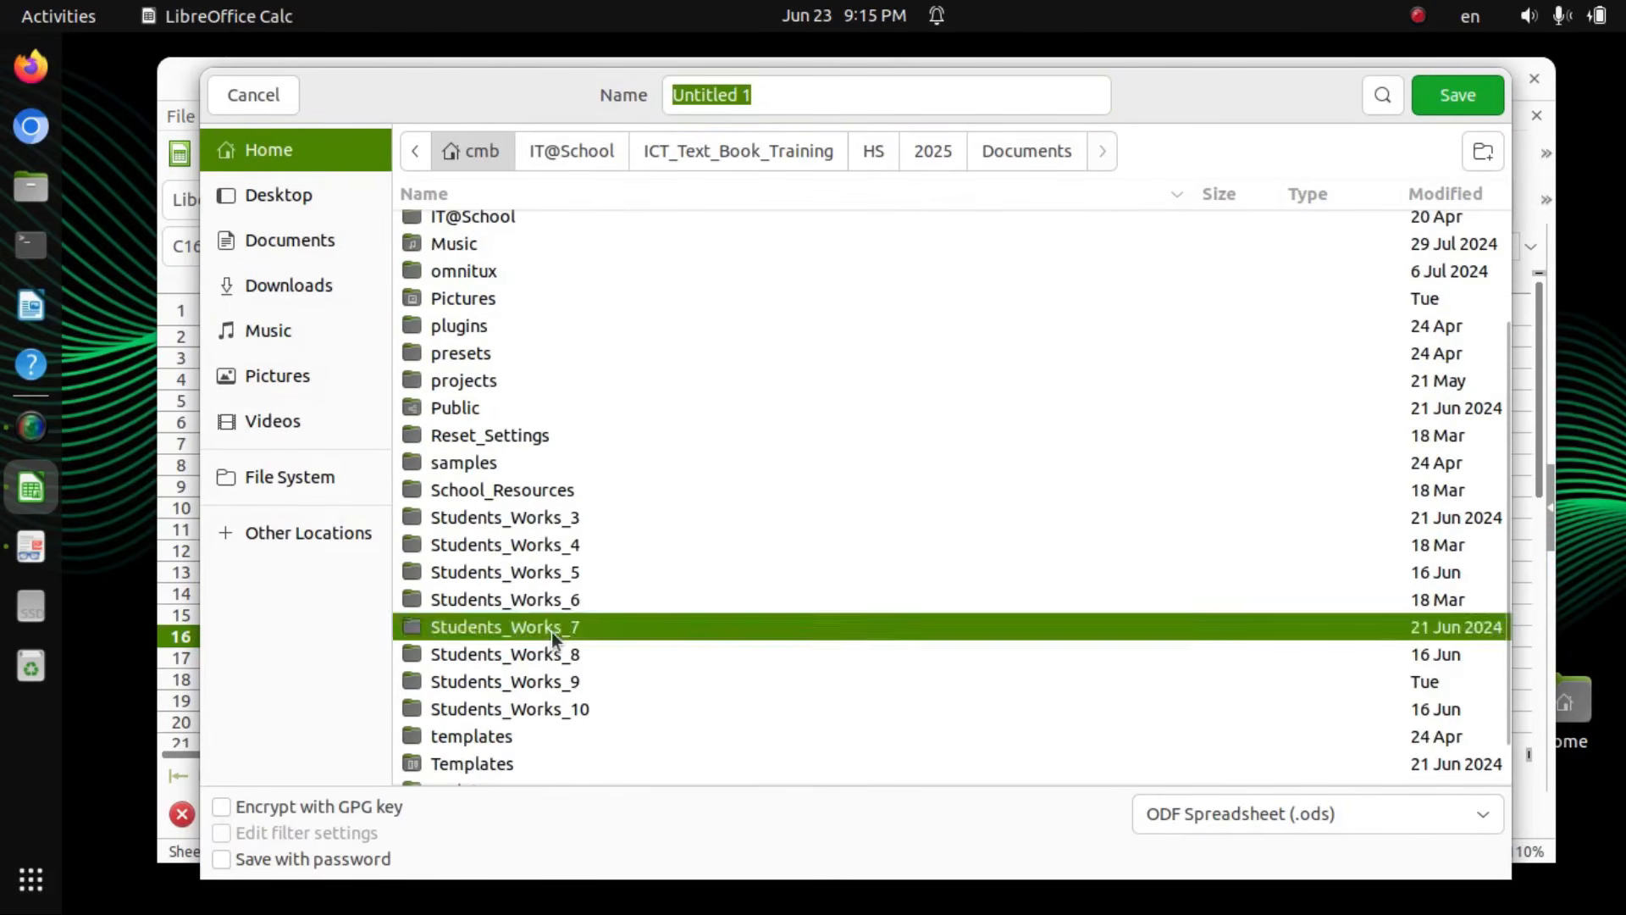
double_click(551, 632)
left_click_drag(773, 94, 646, 90)
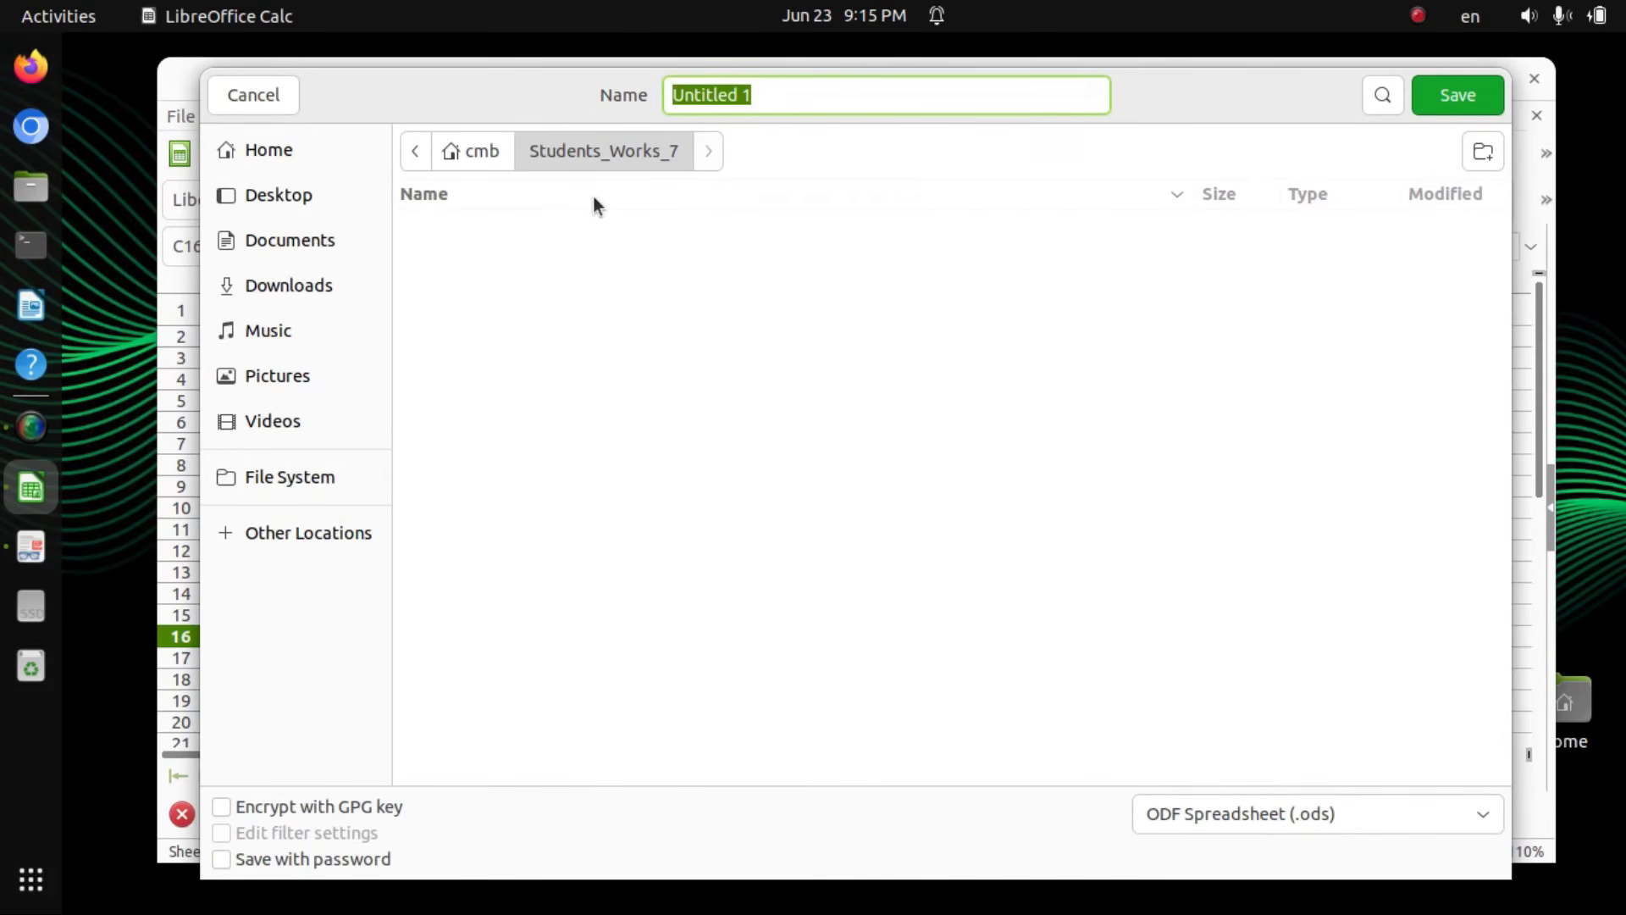
type("forest area")
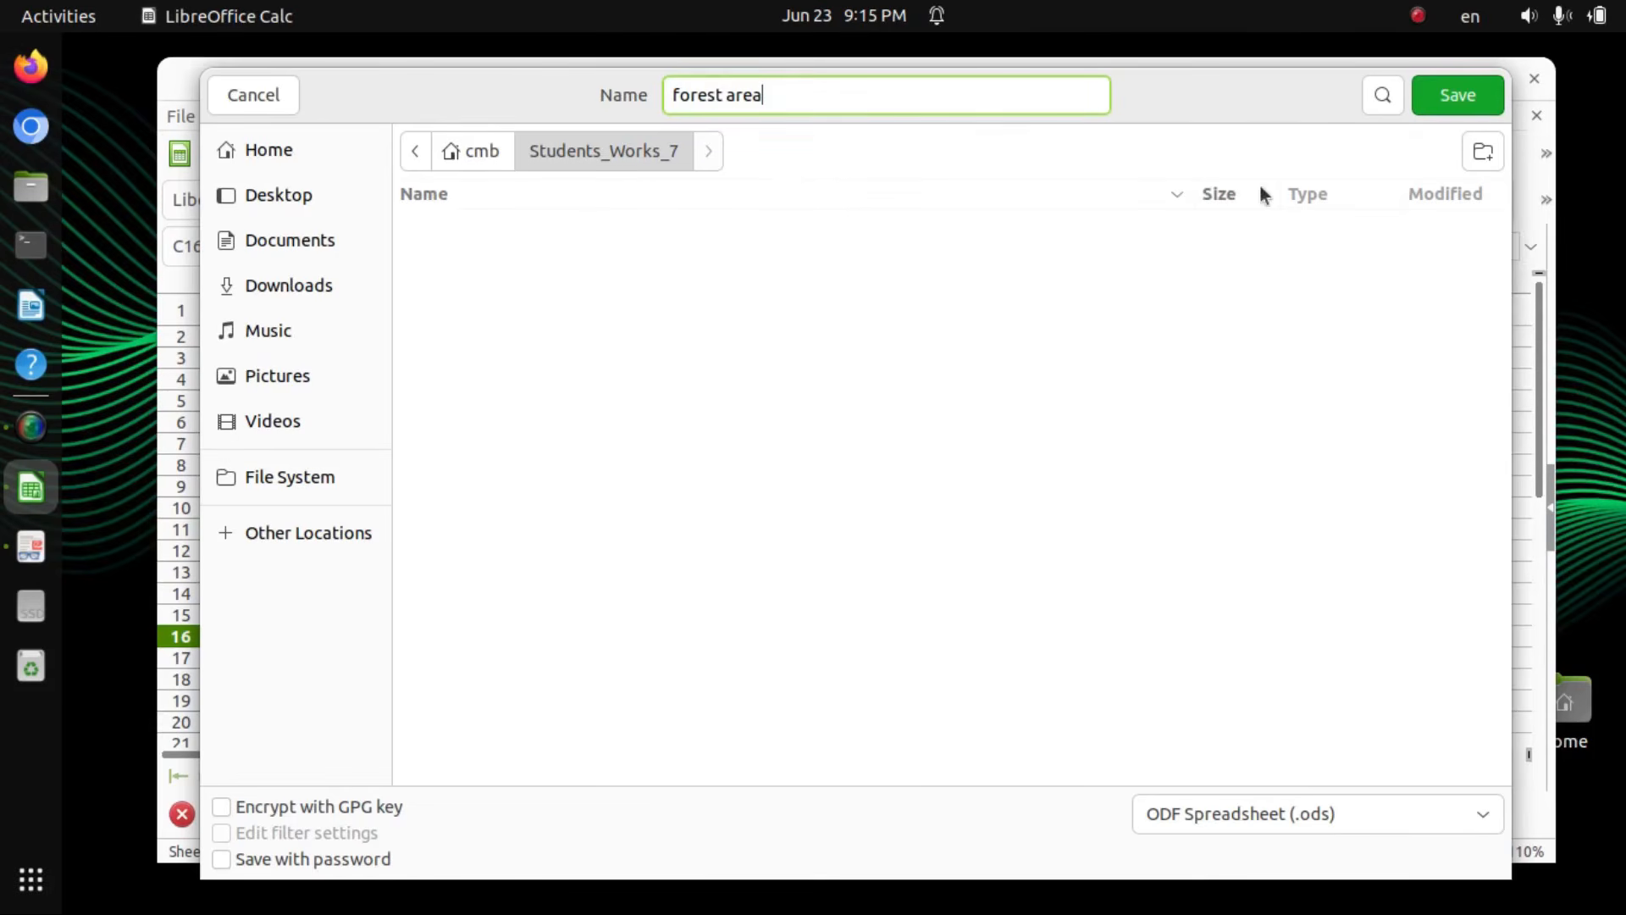
left_click(1453, 99)
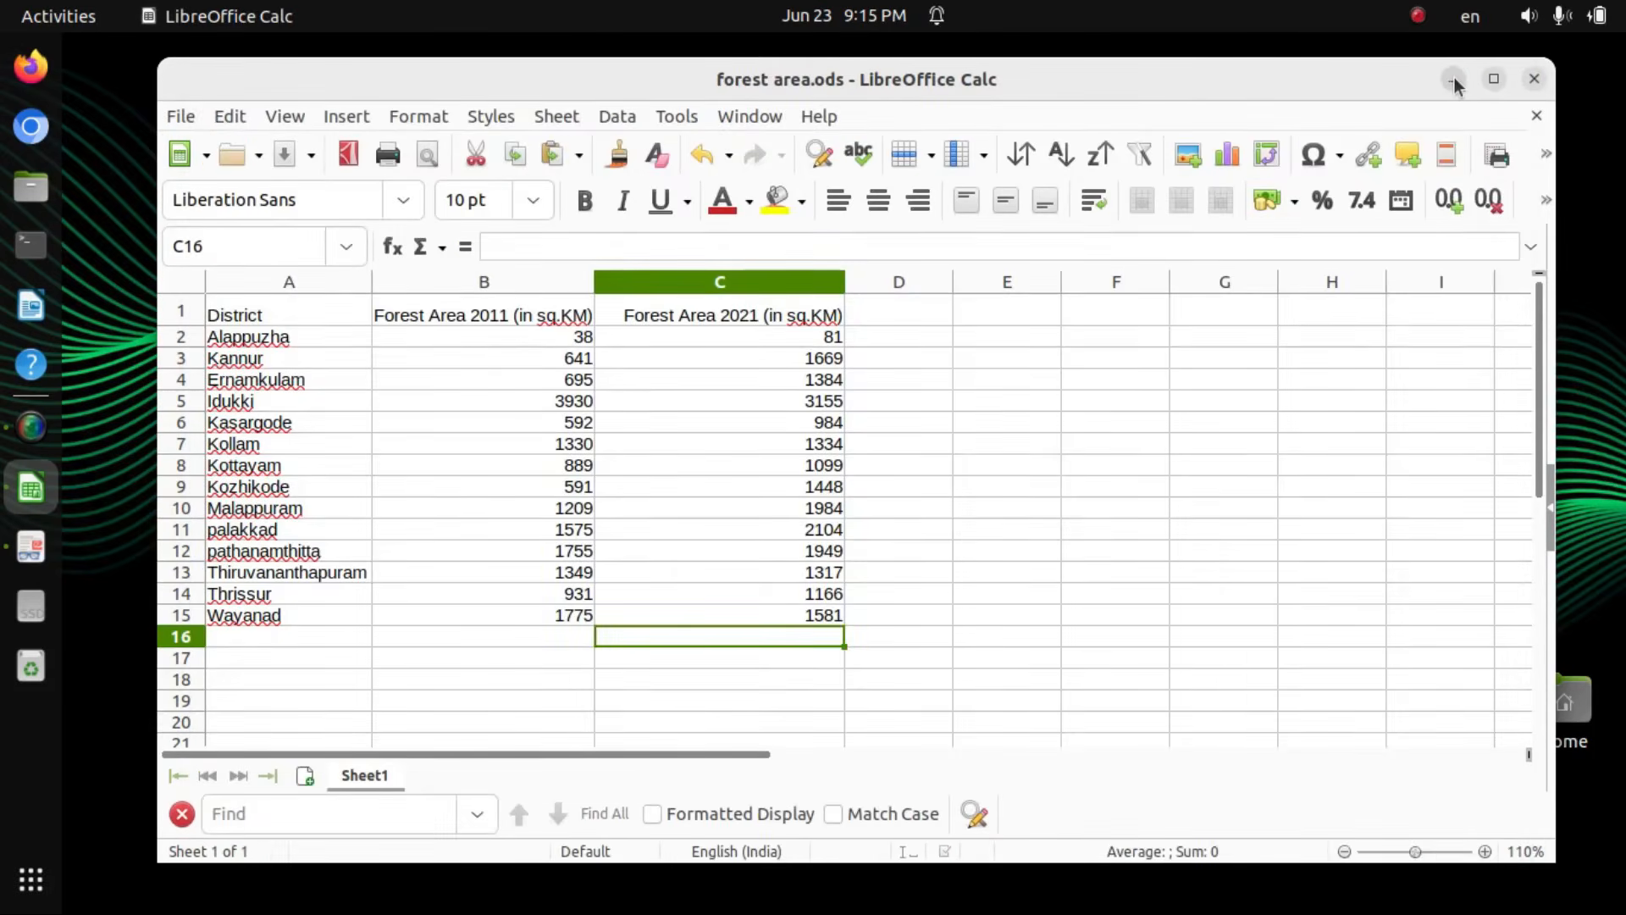
Step: Minimize the spreadsheet window and open the Students_Works_7 folder from Home in the Files app to check the saved file
left_click(1453, 79)
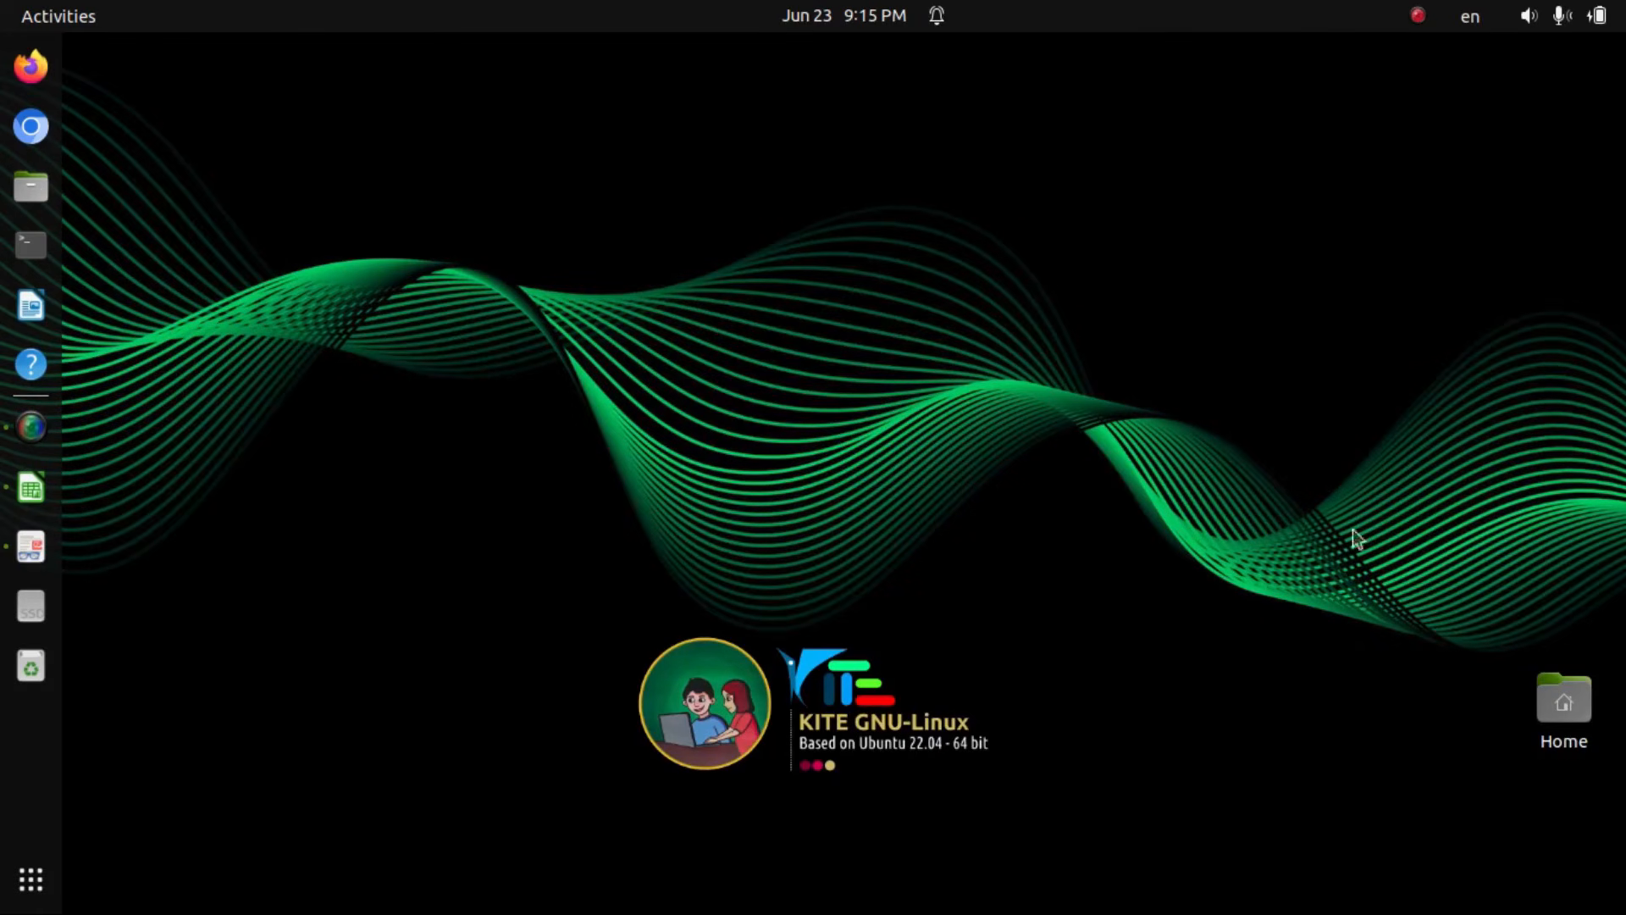
left_click(1555, 708)
double_click(1555, 708)
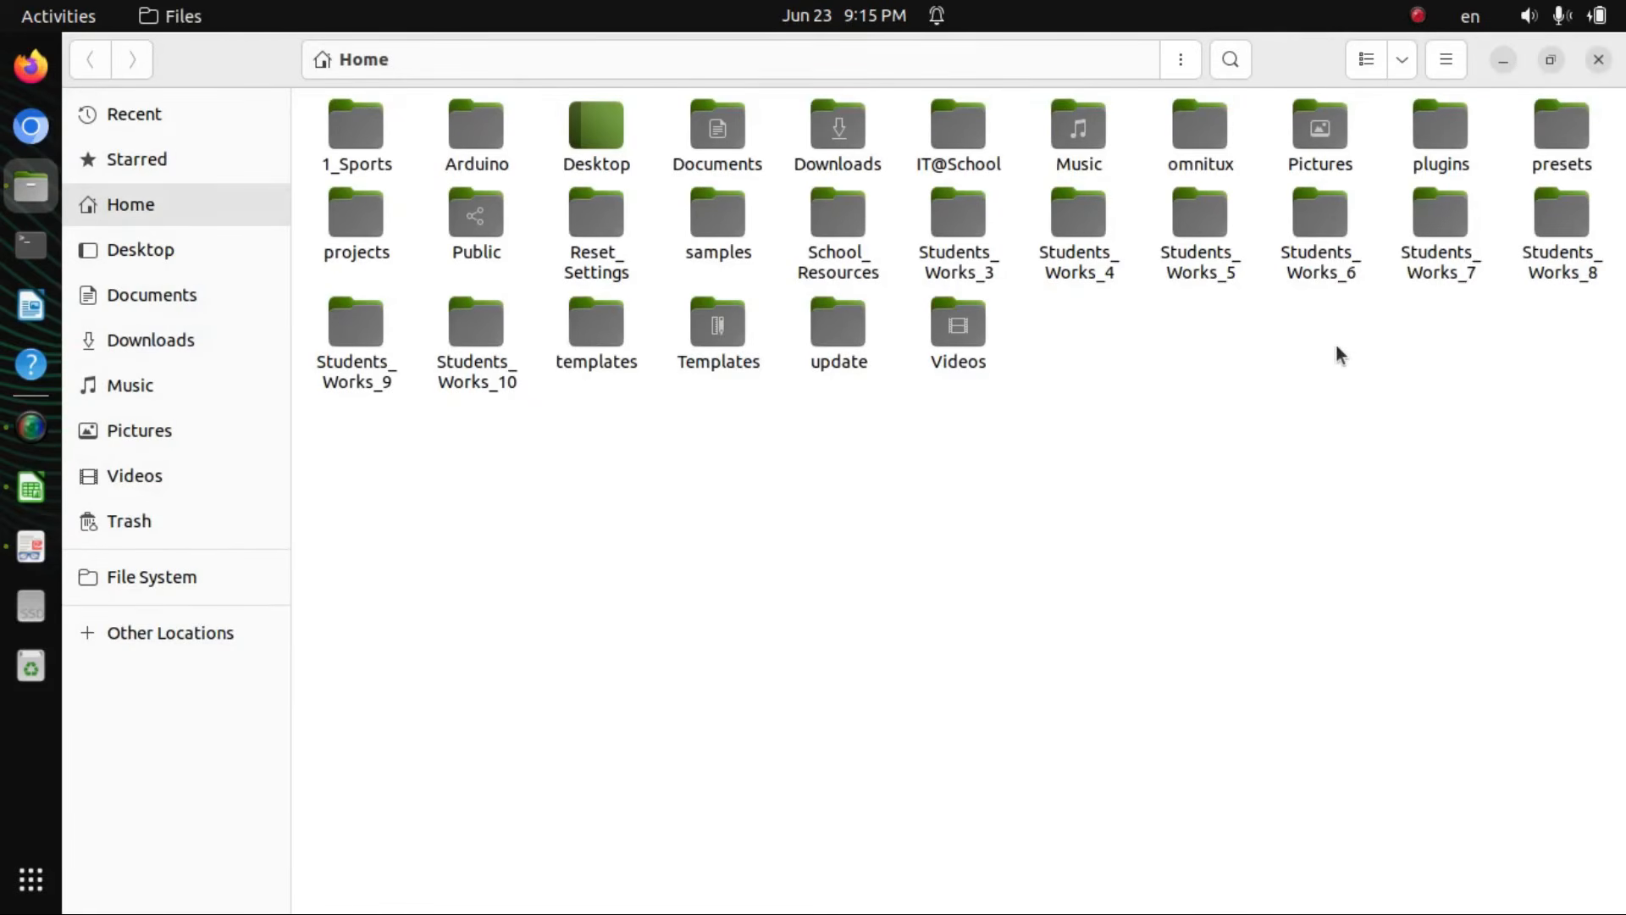
double_click(1439, 245)
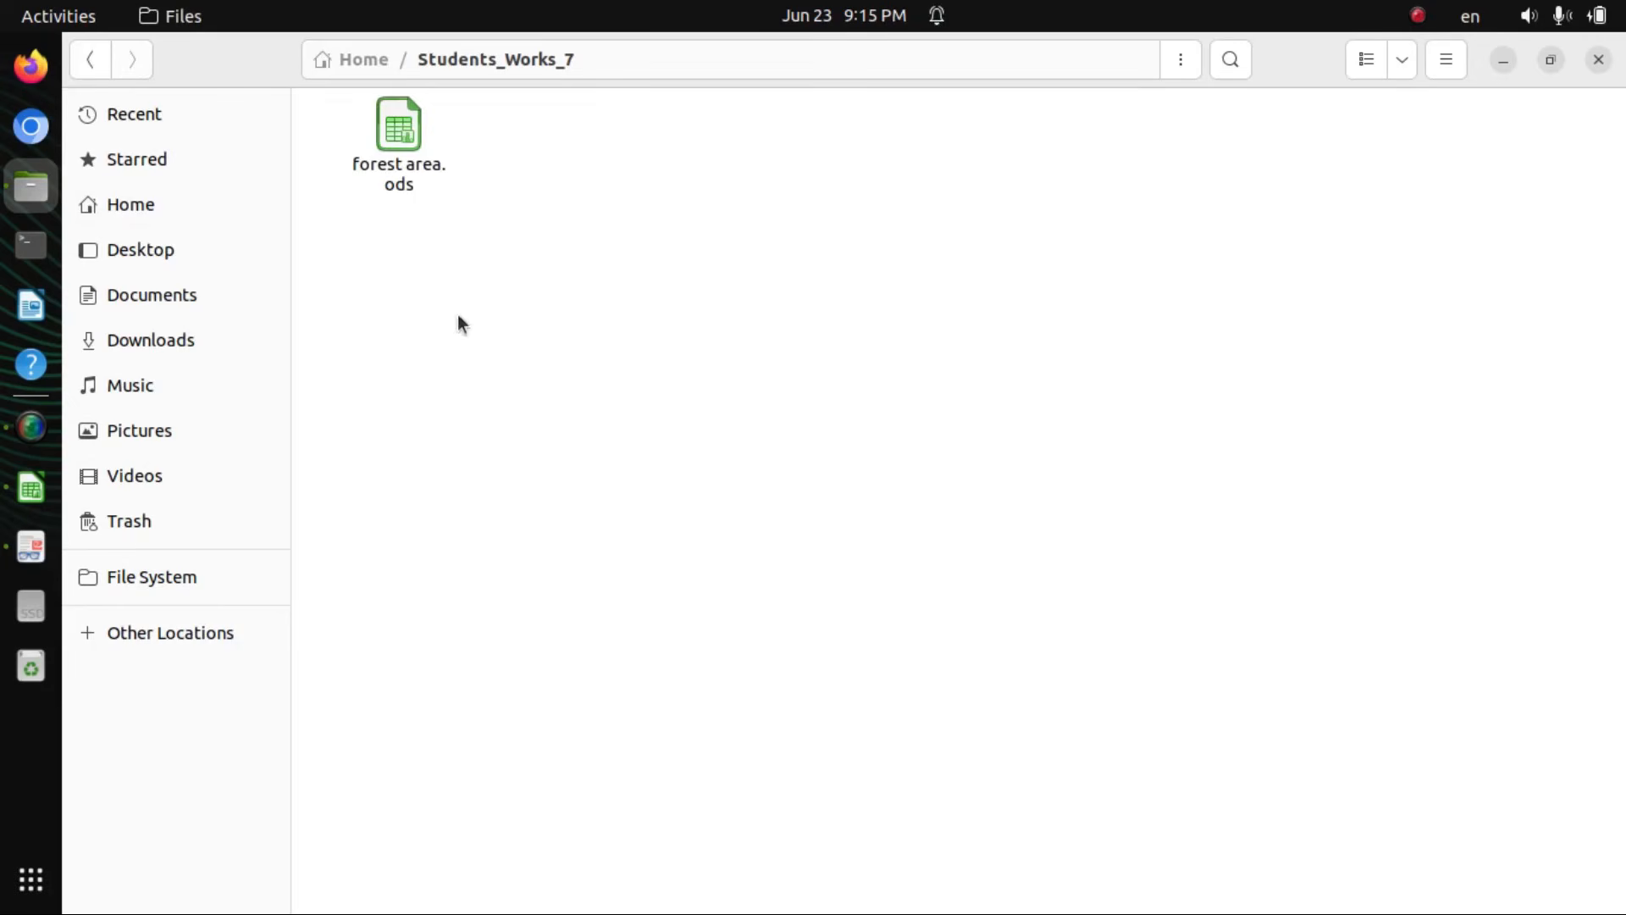